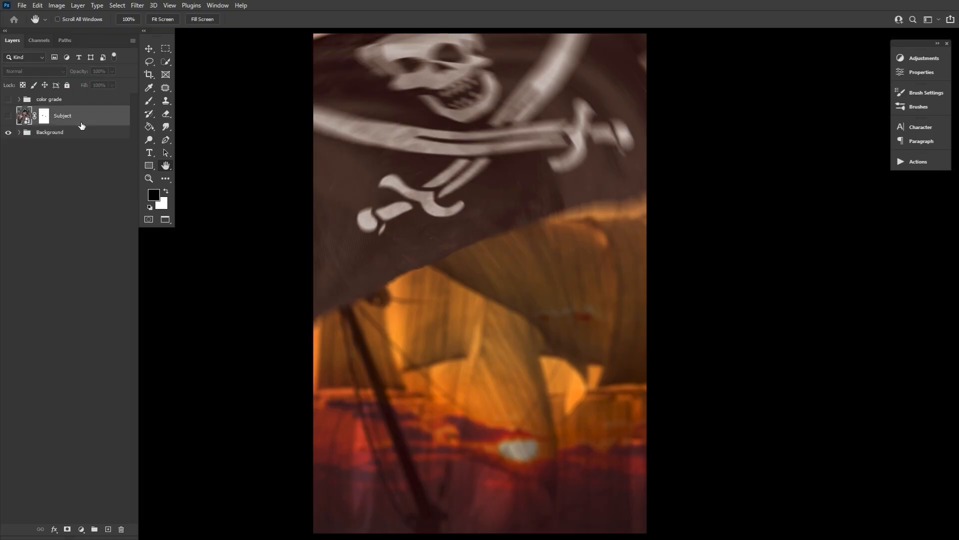
Show the color grade group and the Subject layer, hiding all five adjustment layers inside the group
left_click(19, 99)
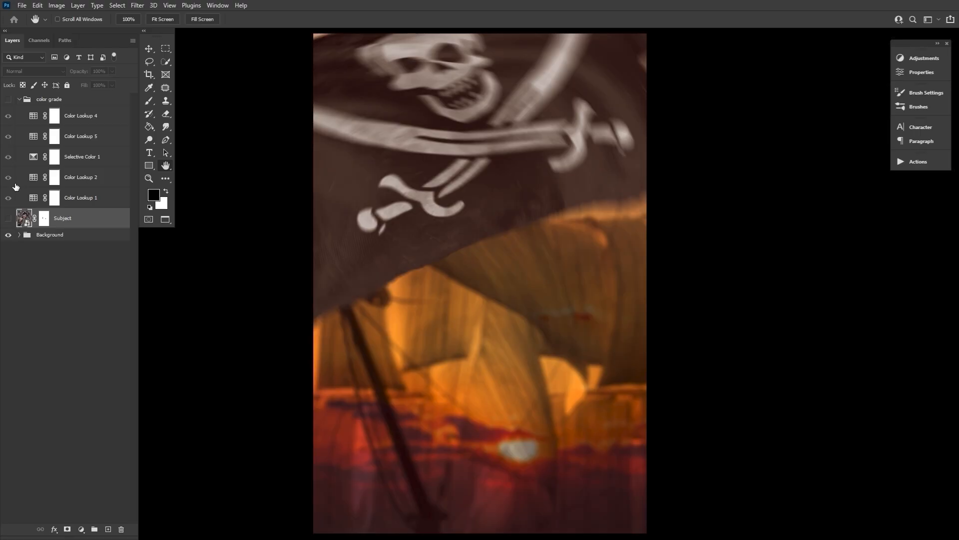
left_click(8, 100)
left_click_drag(8, 116, 8, 198)
left_click(9, 220)
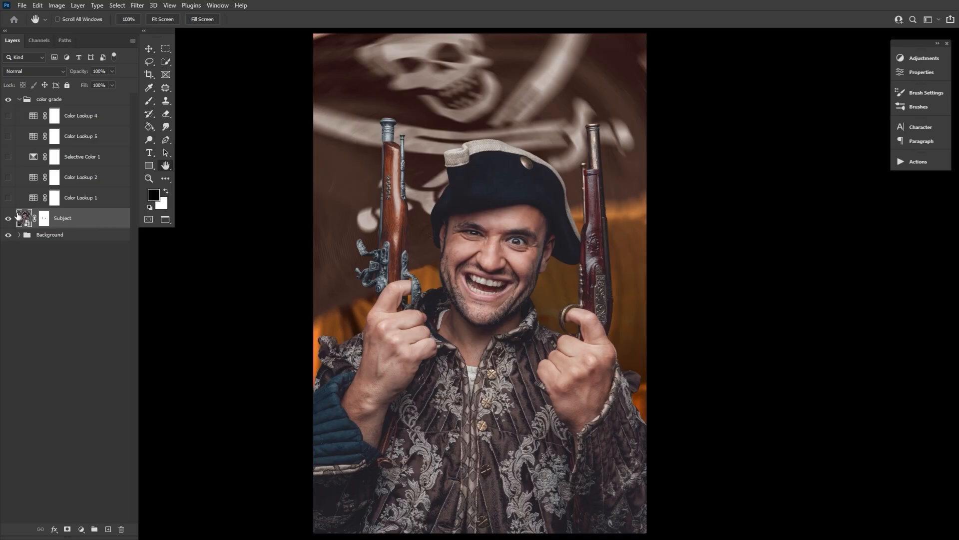
Turn on Color Lookup 1 and Color Lookup 2 and open each one's settings for review
left_click(8, 198)
double_click(33, 200)
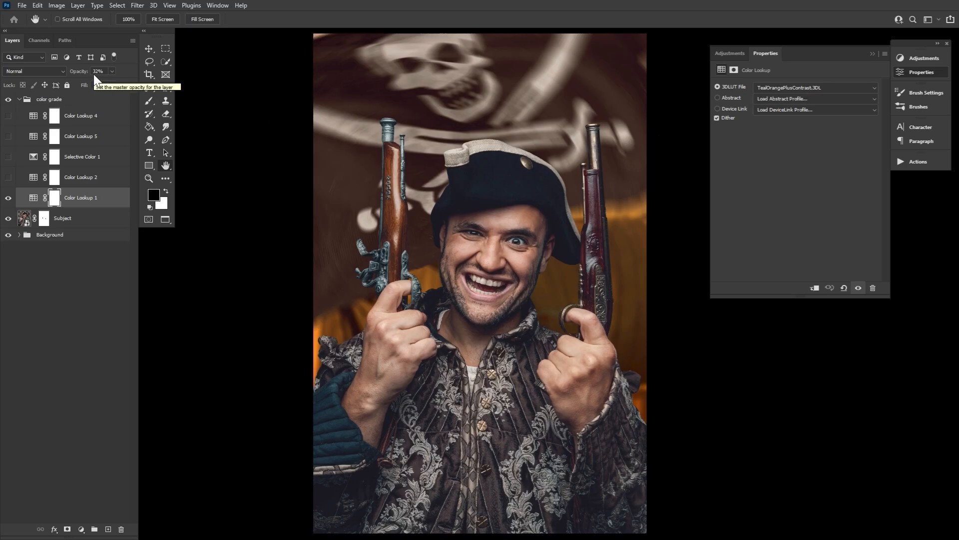
left_click(9, 179)
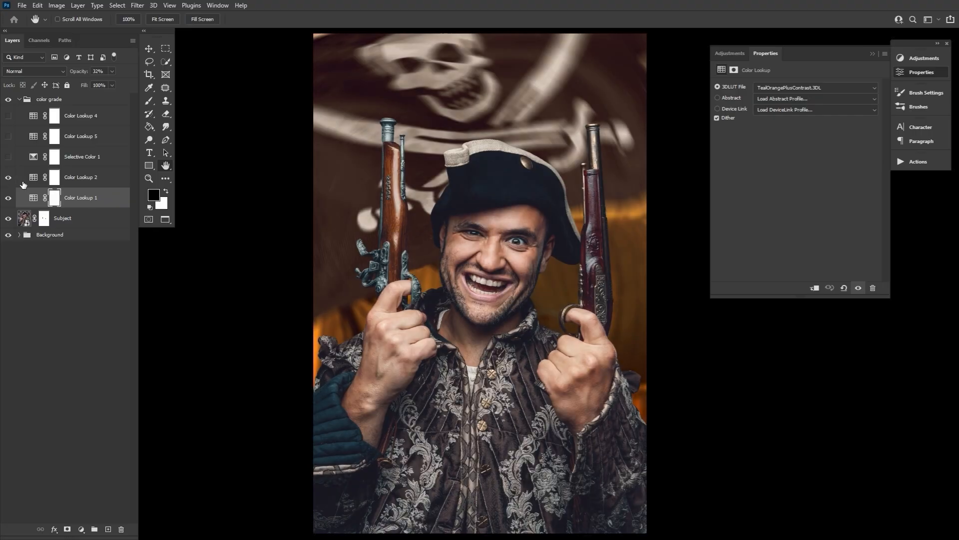
left_click(31, 180)
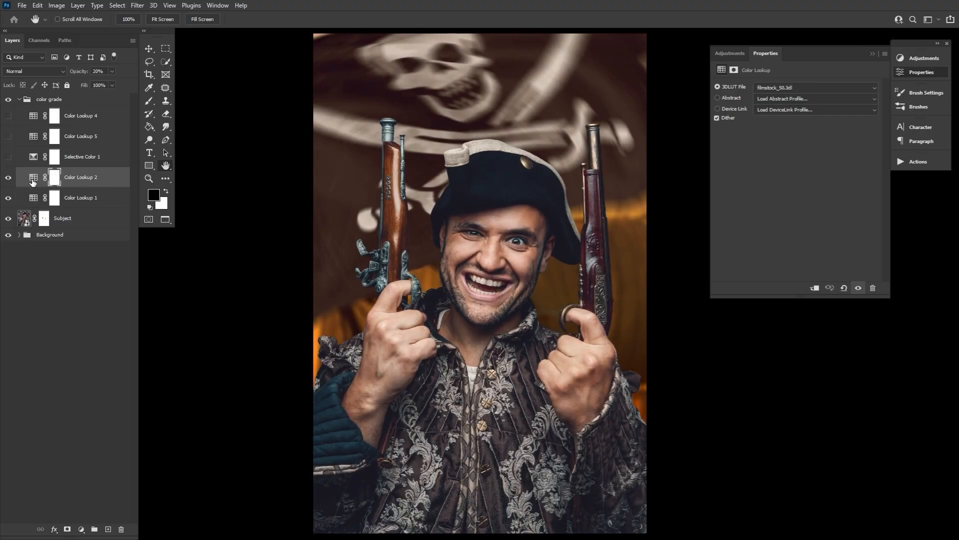
Turn on Selective Color 1 and review its adjustments from the Reds range through to the Blacks
left_click(9, 159)
left_click(32, 159)
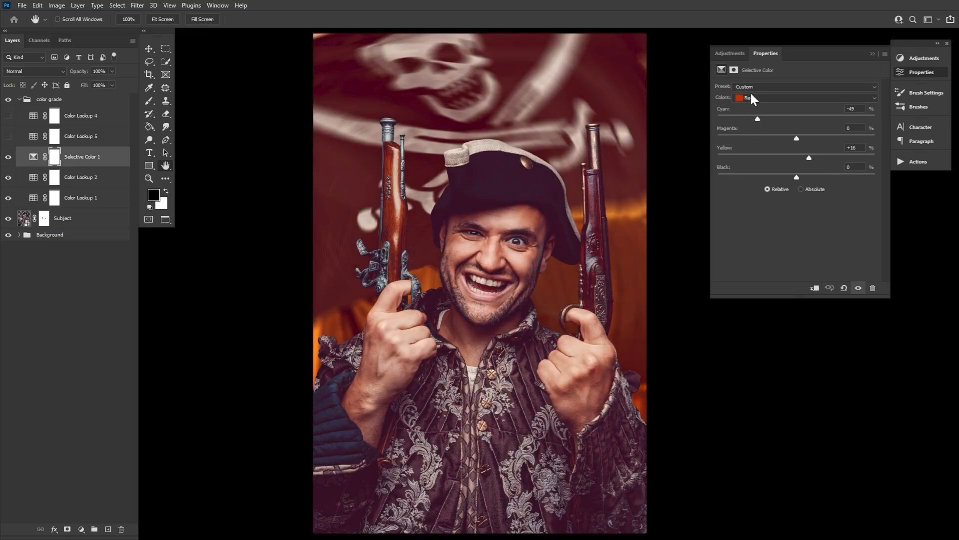
left_click(737, 94)
left_click(737, 94)
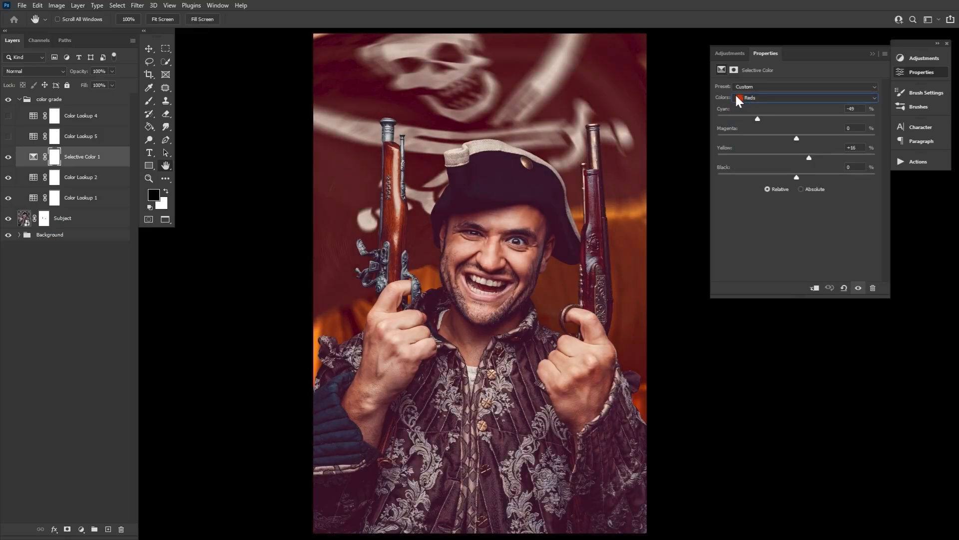
key("Down")
key("Down")
key("Down")
key("Down")
key("Down")
Turn on Color Lookup 5 and Color Lookup 4 and open each one's settings for review
left_click(8, 136)
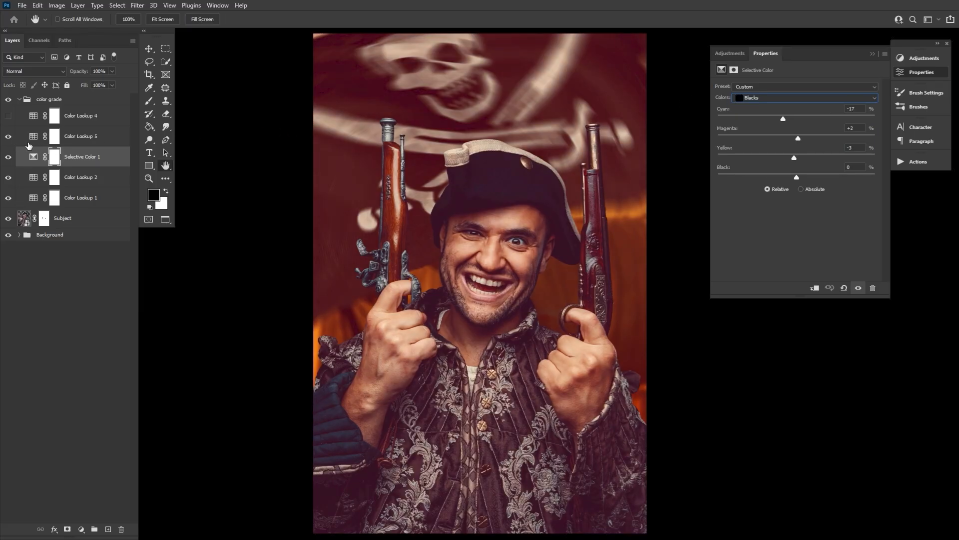
left_click(35, 139)
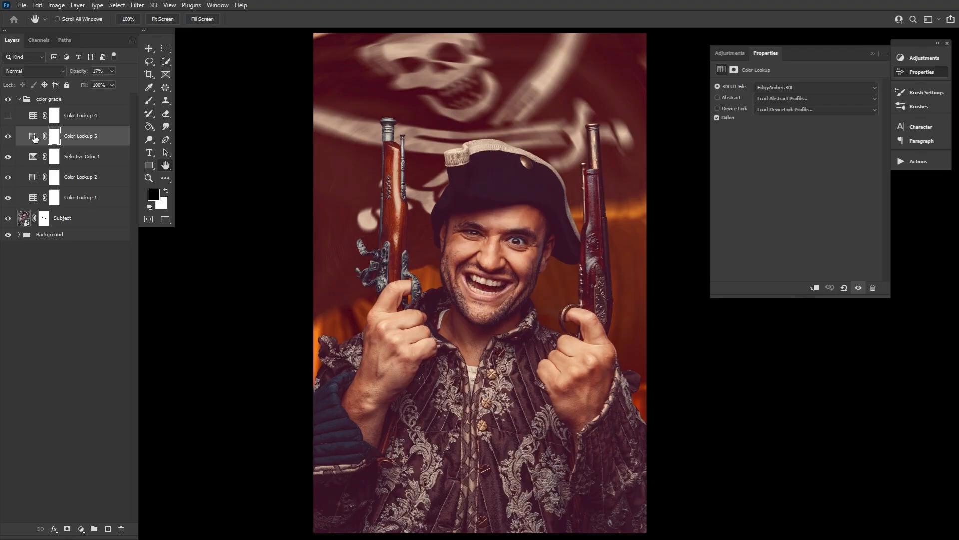
left_click(8, 117)
left_click(33, 117)
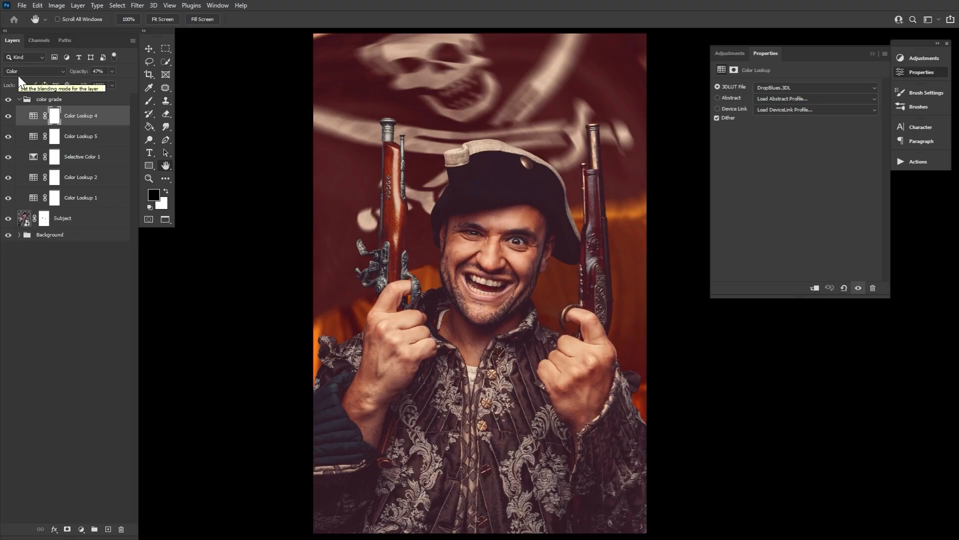
Collapse the color grade group and lock it completely
left_click(19, 100)
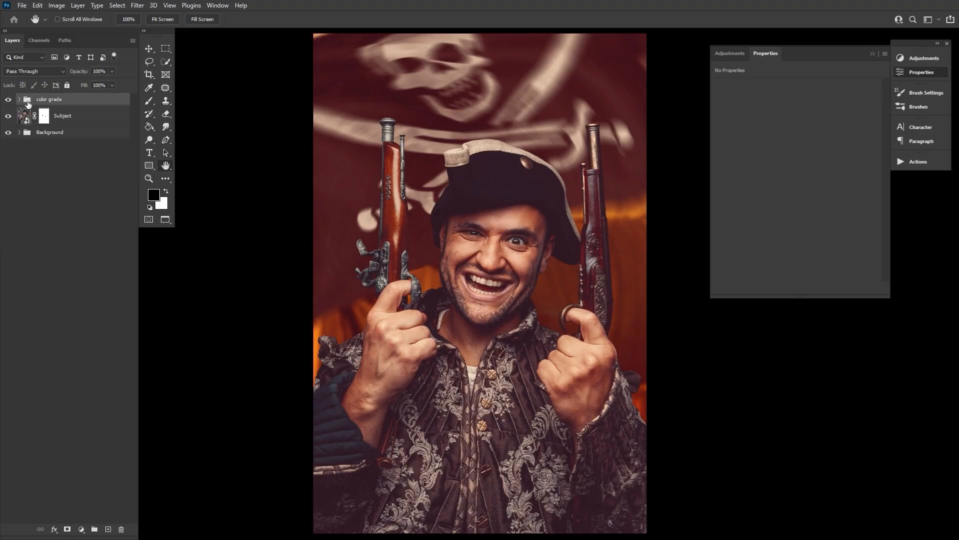
left_click(67, 86)
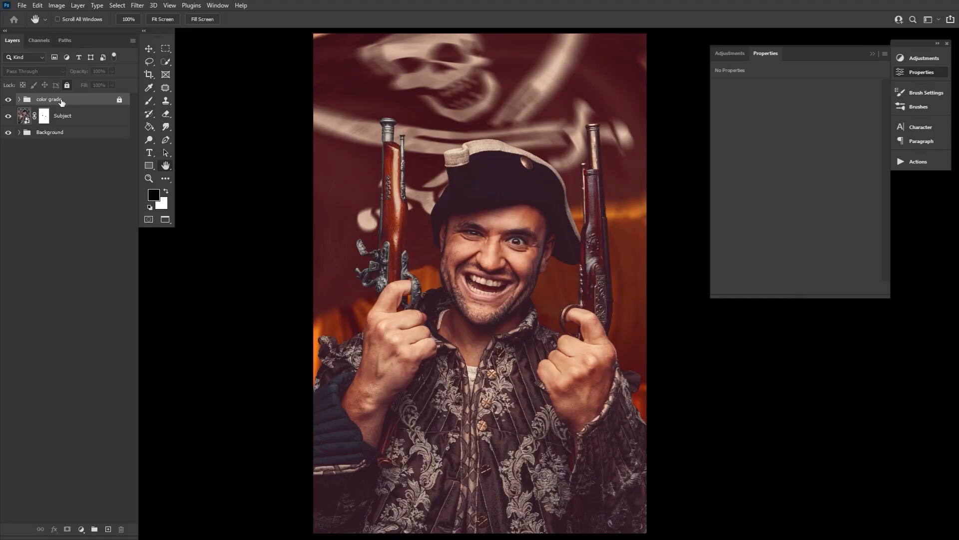
Create a rasterized duplicate of the Subject layer directly beneath the original
left_click(83, 120)
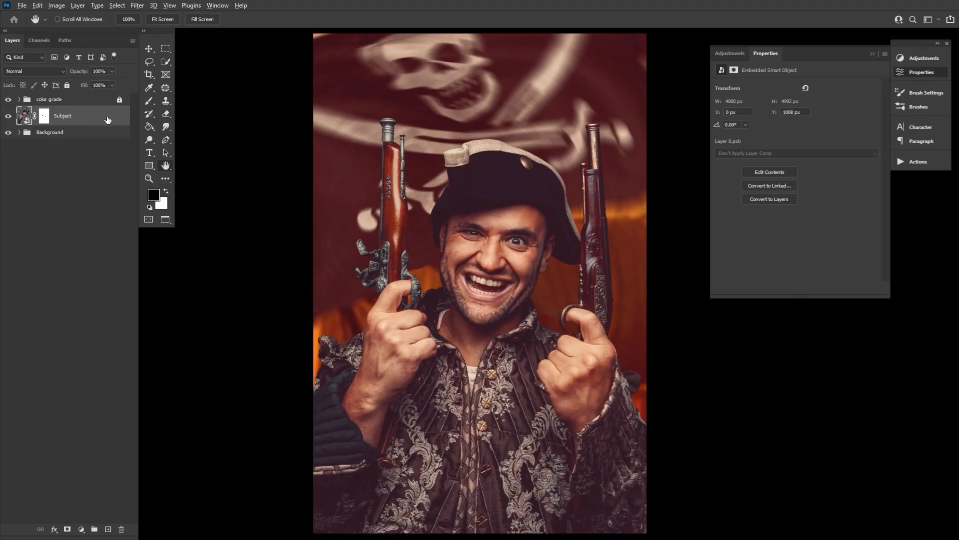
key("ctrl+j")
right_click(121, 136)
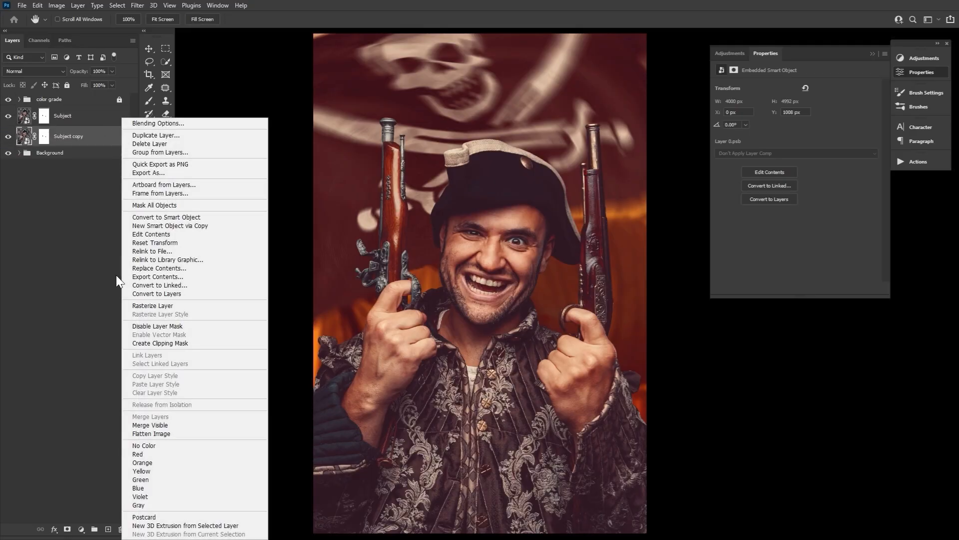
left_click(152, 305)
Apply a light orange Color Overlay to Subject copy in Normal mode at 100% opacity
left_click(54, 529)
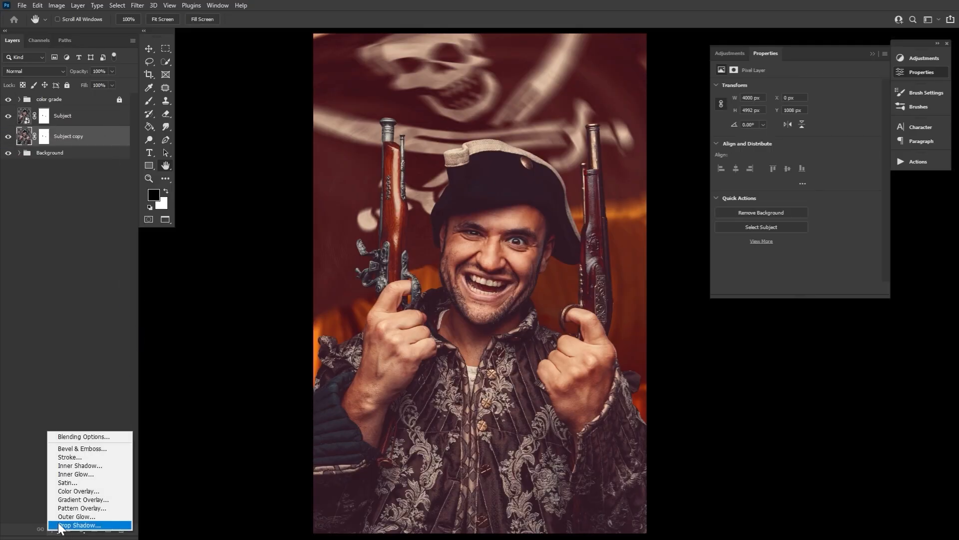
left_click(78, 491)
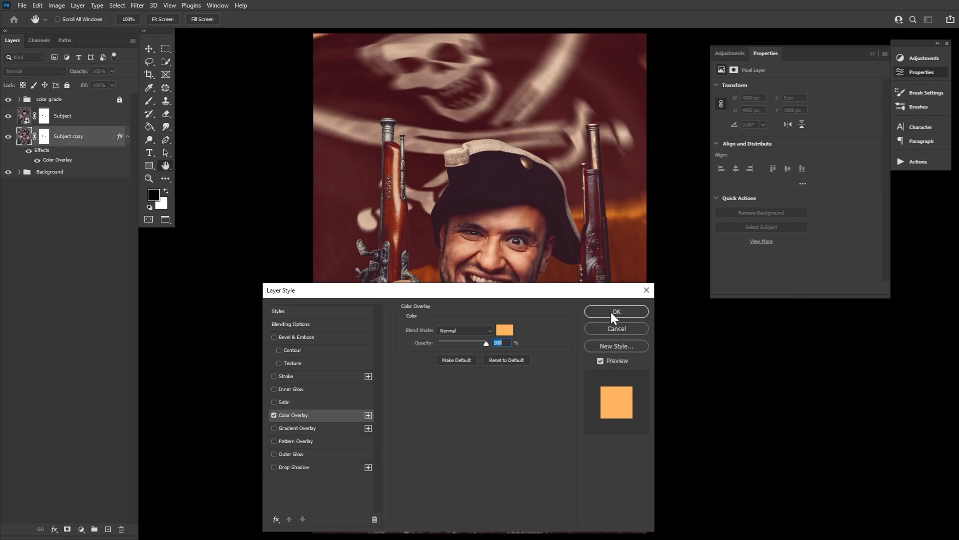
left_click(611, 312)
Warp Subject copy slightly outward along its upper and side edges so a thin orange rim shows around the man
left_click(148, 48)
key("ctrl+t")
left_click(447, 20)
left_click_drag(424, 117, 423, 115)
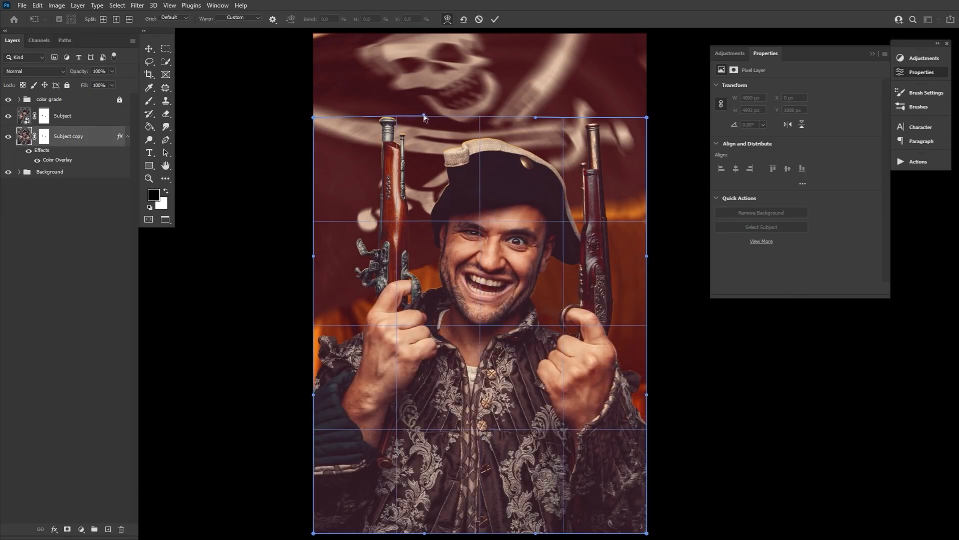
left_click_drag(313, 117, 312, 116)
left_click_drag(646, 118, 645, 116)
left_click_drag(313, 395, 311, 392)
left_click_drag(647, 395, 648, 392)
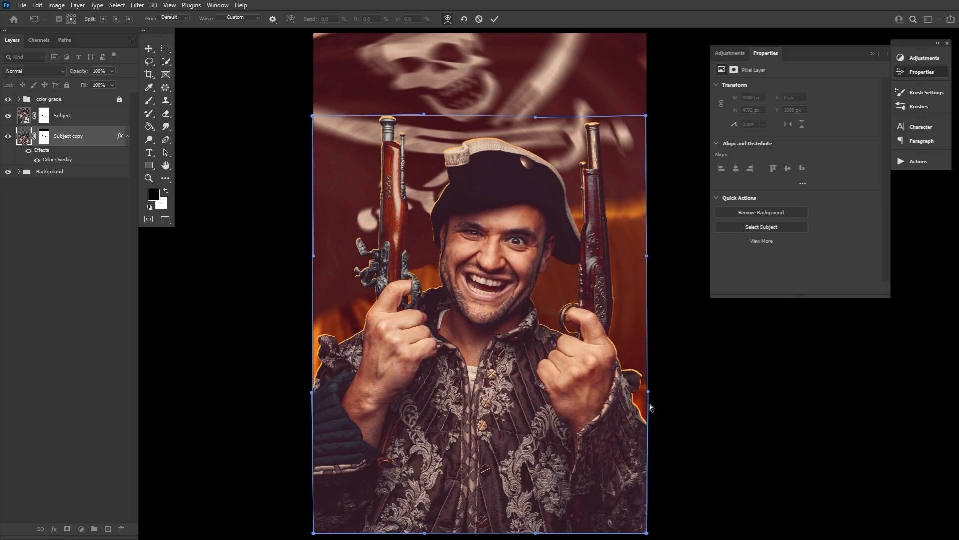
left_click(494, 19)
Paint black on the Subject copy mask to remove the orange rim beside the sleeve at the image's right edge
left_click(45, 140)
left_click(152, 103)
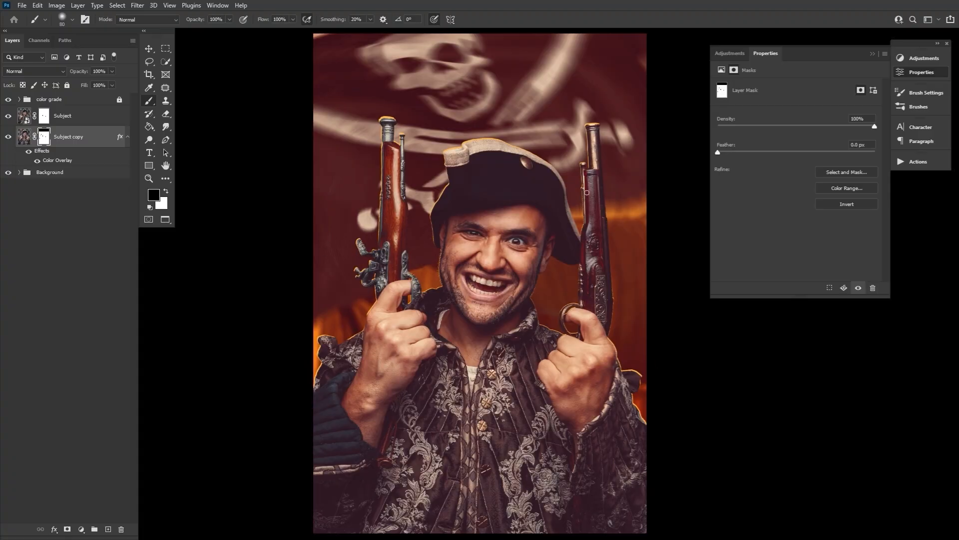
mouse_move(653, 428)
left_mouse_down()
mouse_move(619, 376)
mouse_move(642, 379)
left_mouse_up()
Warp Subject copy again from its middle to spread the orange rim along the right-hand pistol
left_click(149, 48)
key("ctrl+t")
left_click(447, 19)
left_click_drag(436, 279, 517, 307)
key("Return")
Mask out the excess orange rim near the right-hand pistol and shoulder on Subject copy with a black brush
key("b")
left_click(44, 136)
key("x")
key("x")
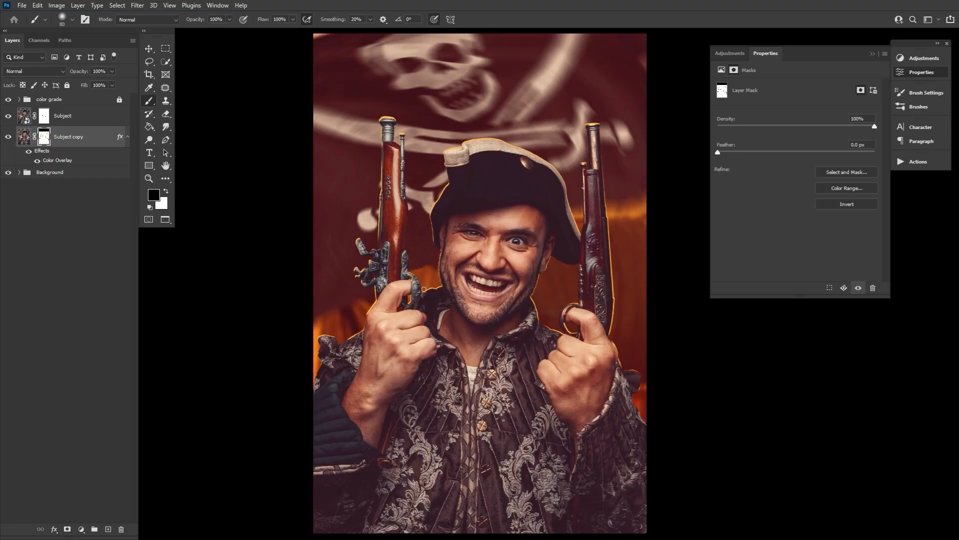
left_click_drag(622, 320, 652, 292)
Rasterize the layer style of Subject copy and set its blend mode to Screen
right_click(101, 133)
left_click(133, 287)
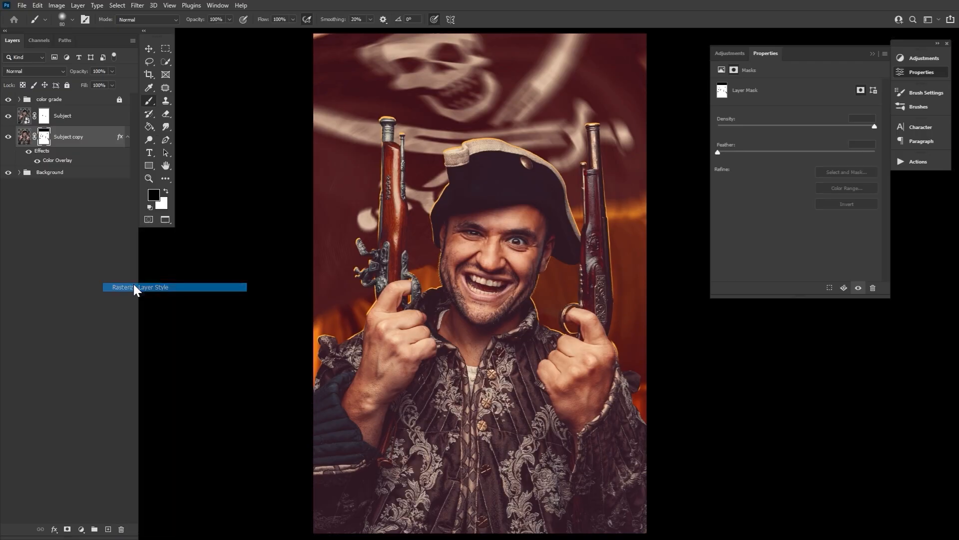
left_click(43, 71)
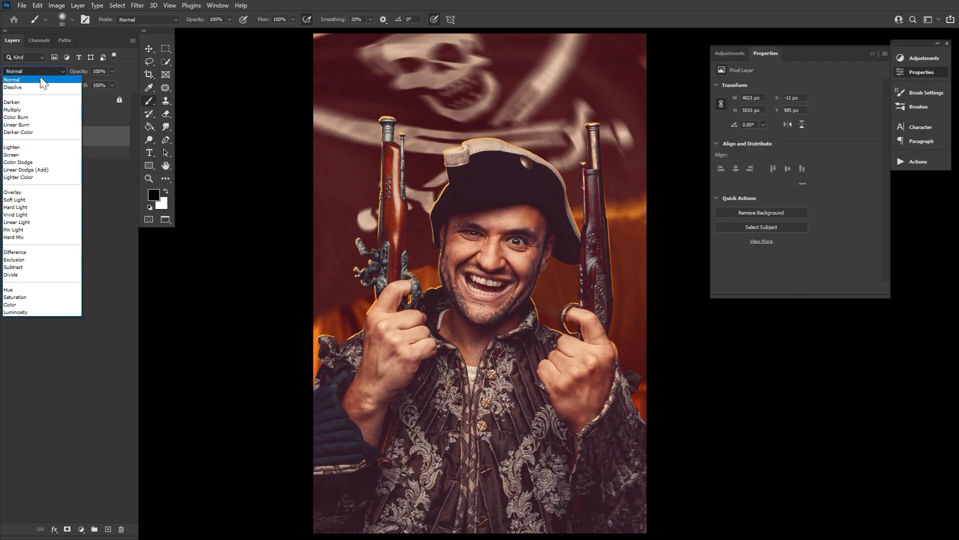
left_click(34, 157)
key("h")
Add an orange Inner Glow to the Subject layer using Color Dodge, 50% opacity, edge source and a 163 px size
left_click(82, 120)
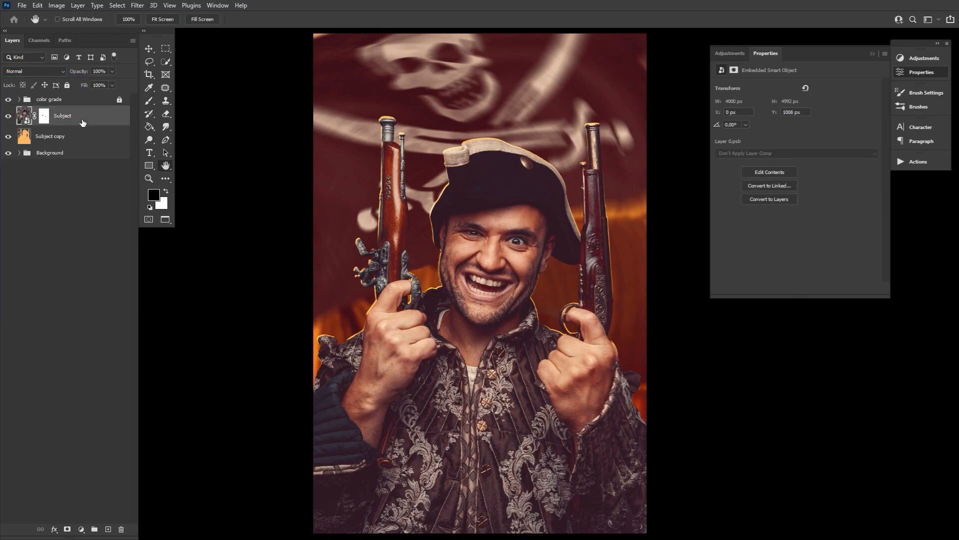
left_click(54, 529)
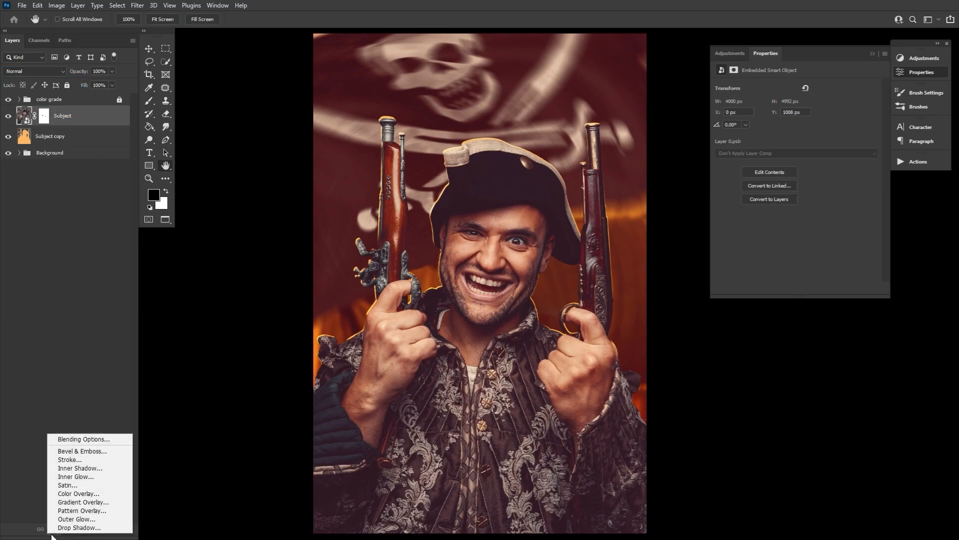
left_click(85, 477)
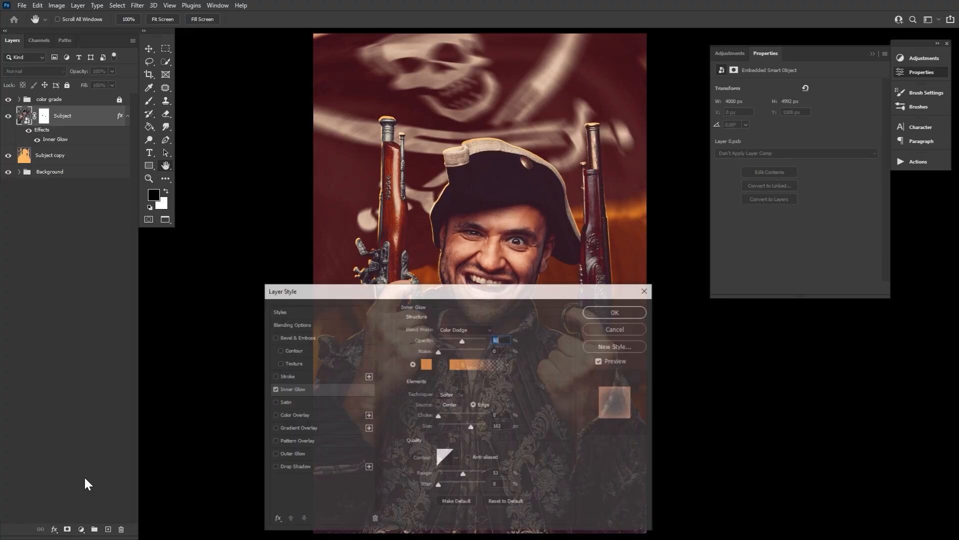
left_click_drag(461, 287, 552, 279)
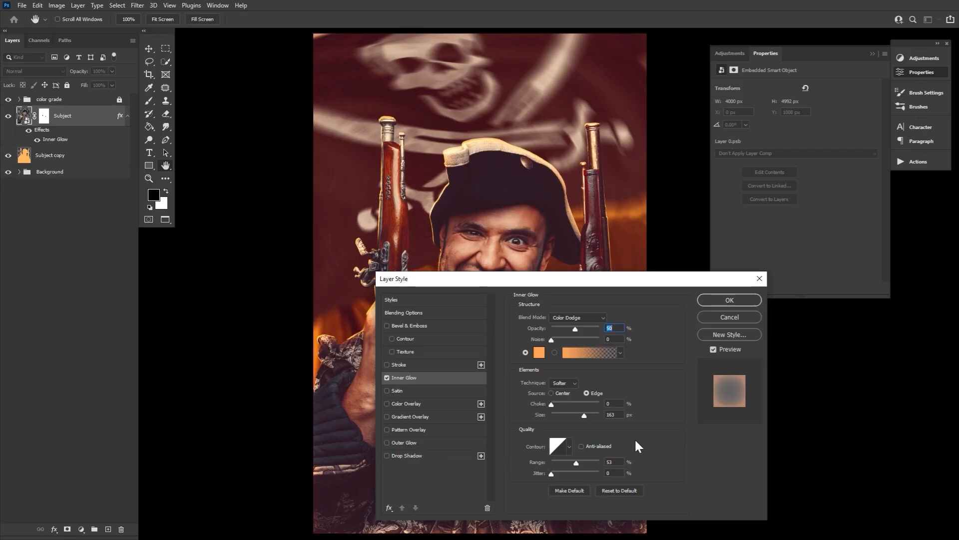
left_click(740, 302)
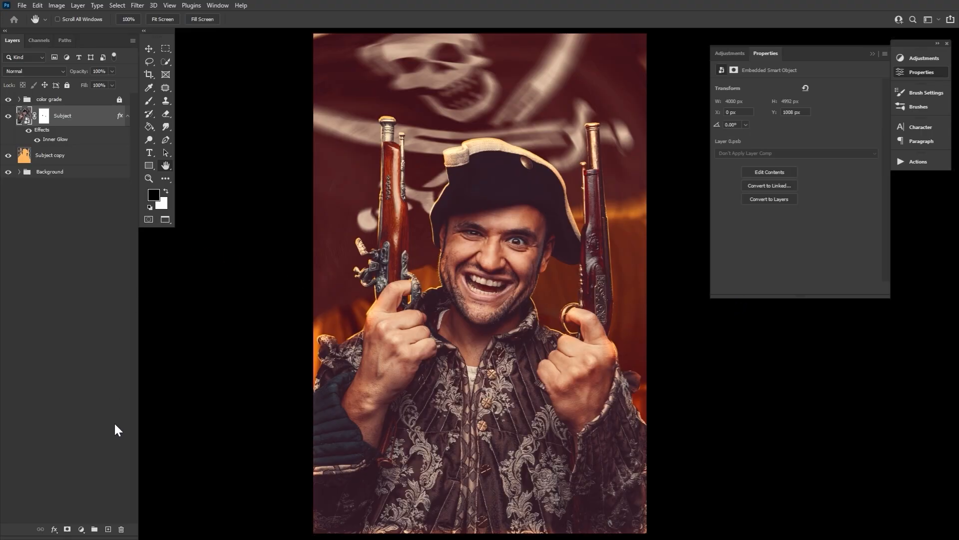
Add a new layer clipped to Subject and set its blend mode to Color Dodge
left_click(108, 528)
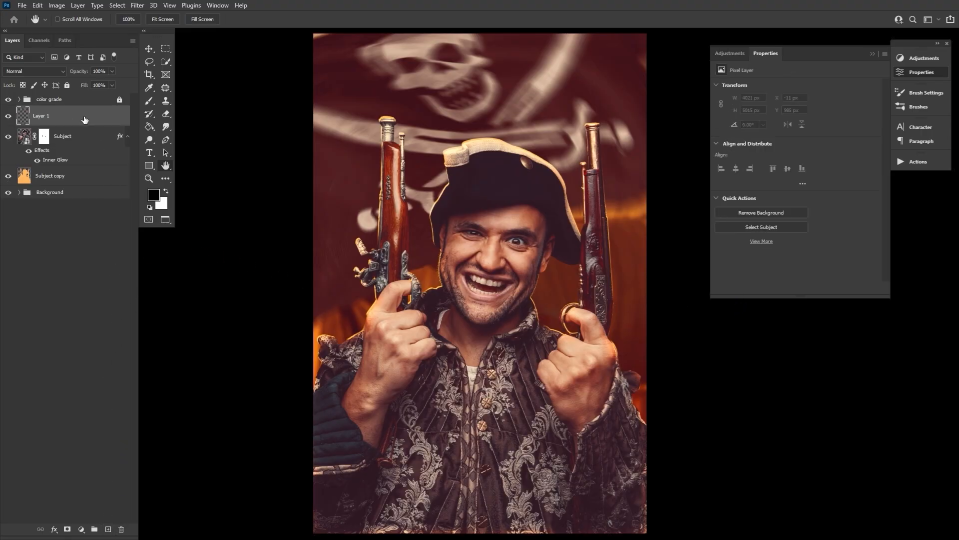
left_click(47, 71)
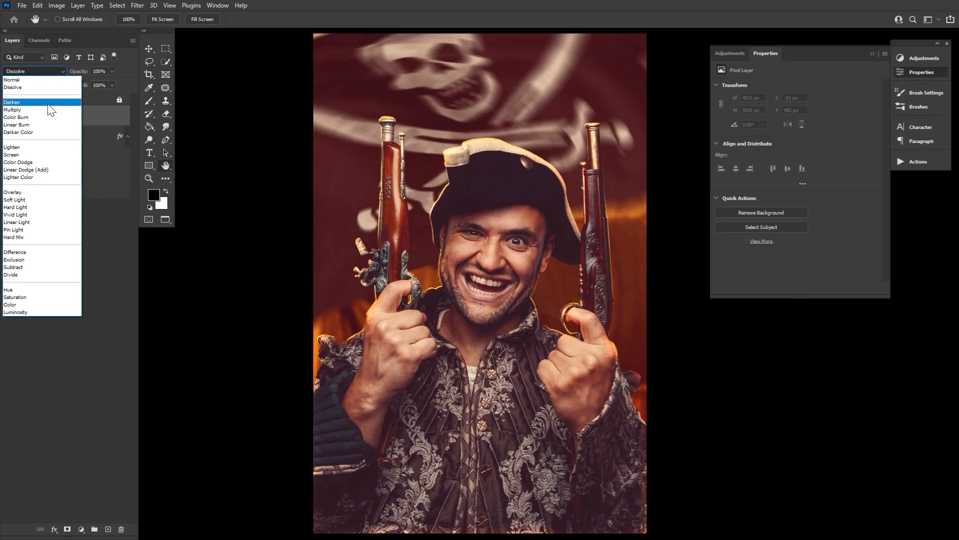
left_click(44, 162)
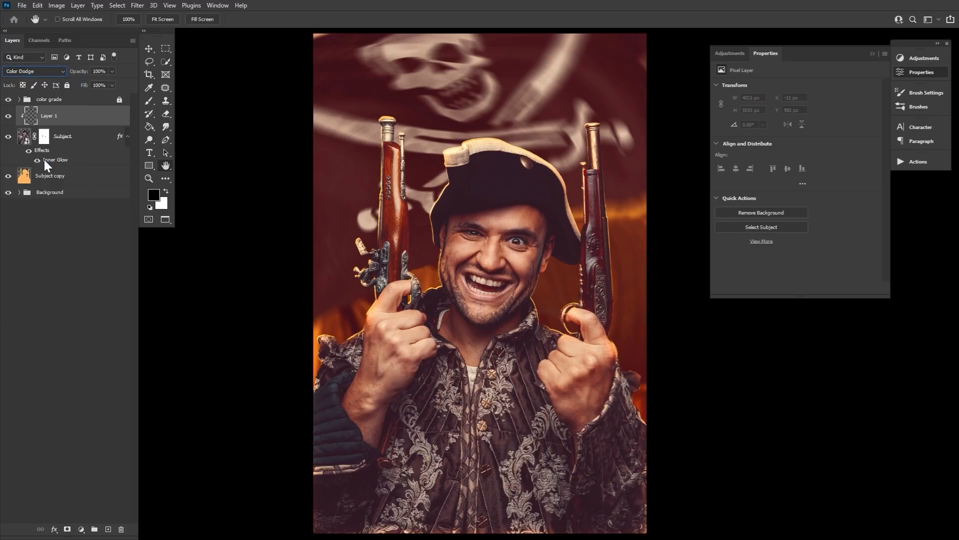
Prepare an enlarged brush with an orange foreground color based on a sample from the glow beside the left-hand shoulder
left_click(150, 100)
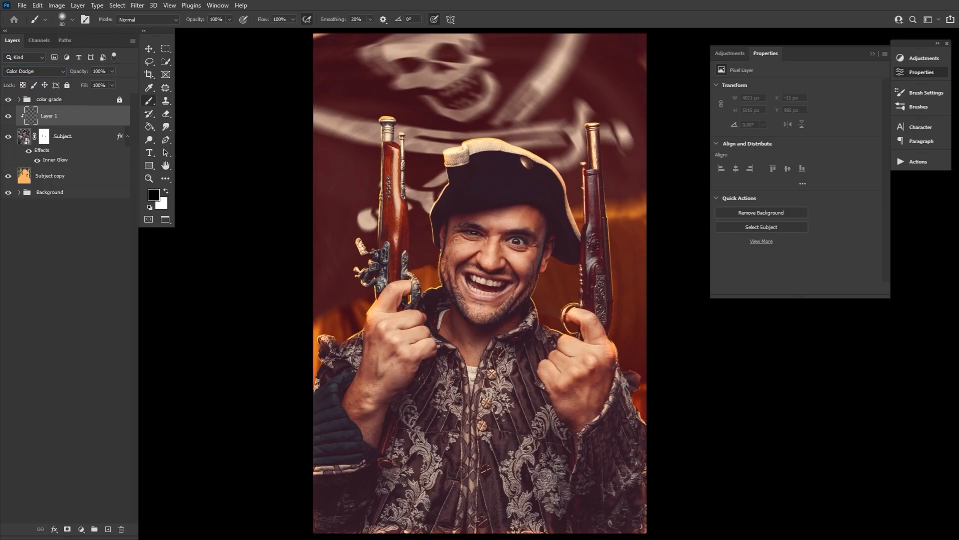
key("bracketright")
key("bracketright")
key("bracketright")
key("bracketright")
key("bracketright")
key("bracketright")
key("bracketright")
key("bracketright")
key("bracketright")
key("bracketright")
key("bracketright")
left_click(359, 330, "alt")
left_click(154, 194)
left_click(106, 335)
left_click(236, 327)
Lower Layer 1 to 67% opacity and paint orange highlights along both pistols at 18% brush flow
left_click_drag(262, 20, 220, 29)
left_click_drag(86, 71, 70, 73)
left_click_drag(375, 134, 373, 123)
left_click_drag(373, 91, 374, 134)
left_click_drag(607, 123, 616, 350)
Paint a soft orange glow over the jacket's outer edges on both sides of the image, adjusting the brush size
key("bracketleft")
key("bracketleft")
key("bracketleft")
key("bracketleft")
key("bracketleft")
key("bracketright")
key("bracketright")
key("bracketright")
key("bracketright")
key("bracketright")
key("bracketright")
left_click_drag(657, 455, 652, 425)
left_click_drag(298, 458, 300, 432)
Paint an orange highlight along the left-hand sleeve and shoulder with a smaller brush
key("bracketleft")
key("bracketleft")
key("bracketleft")
key("bracketleft")
key("bracketleft")
key("bracketleft")
key("bracketleft")
mouse_move(353, 410)
left_mouse_down()
mouse_move(367, 326)
mouse_move(331, 372)
left_mouse_up()
Enlarge the soft orange brush to 1000 px for broad highlights beside the face on Layer 1
key("bracketright")
key("bracketright")
key("bracketright")
key("bracketright")
key("bracketright")
key("bracketright")
key("bracketright")
key("bracketright")
key("bracketright")
key("bracketright")
key("bracketleft")
key("bracketleft")
key("bracketleft")
key("bracketleft")
key("bracketleft")
key("bracketleft")
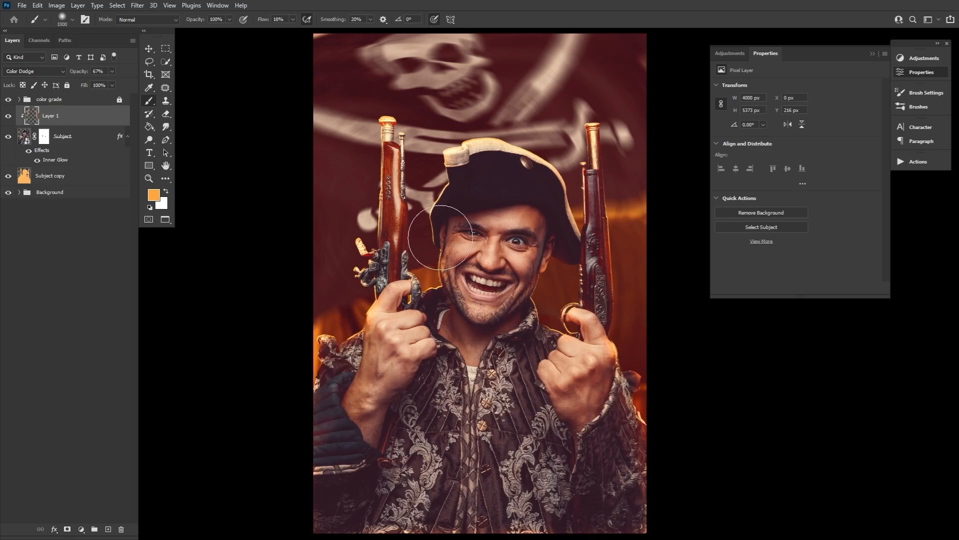
Reduce the orange brush to 150 px for finer highlights around the neck and collar
key("bracketleft")
key("bracketleft")
key("bracketleft")
key("bracketleft")
key("bracketleft")
key("bracketleft")
key("bracketleft")
key("bracketleft")
key("bracketleft")
key("bracketleft")
key("bracketleft")
key("bracketright")
key("bracketright")
key("bracketright")
key("bracketright")
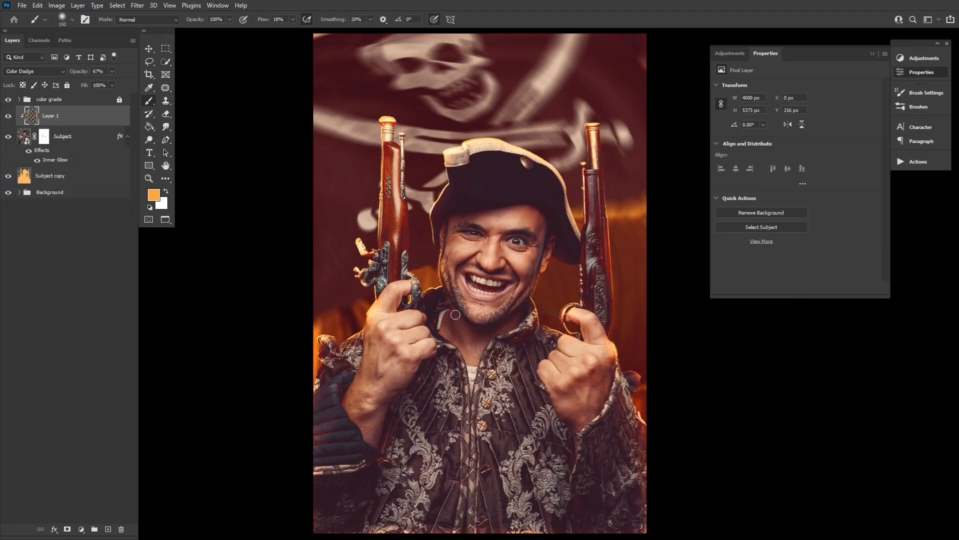
Enlarge the orange brush to 600 px and compare the image with Layer 1 hidden and shown
key("bracketright")
key("bracketright")
key("bracketright")
key("bracketright")
key("bracketright")
key("bracketright")
key("bracketright")
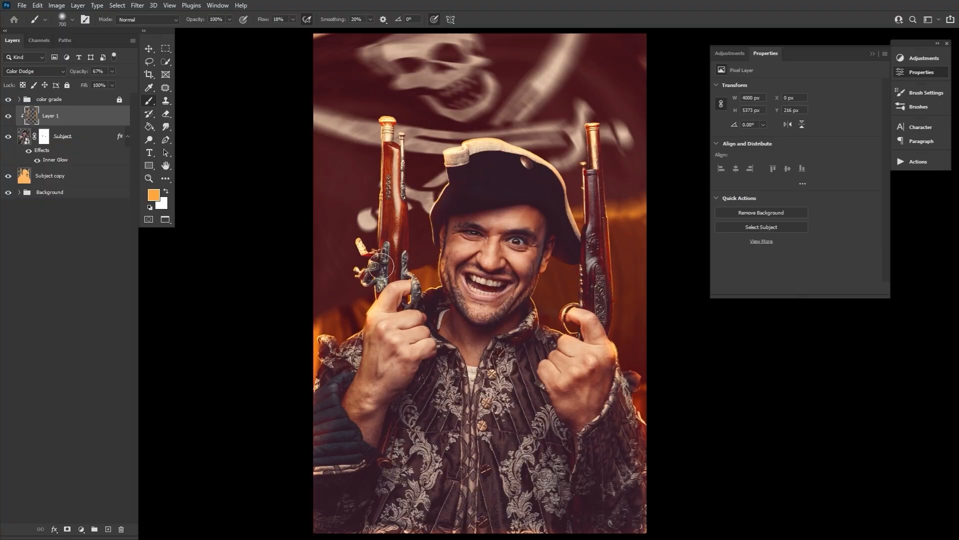
key("bracketleft")
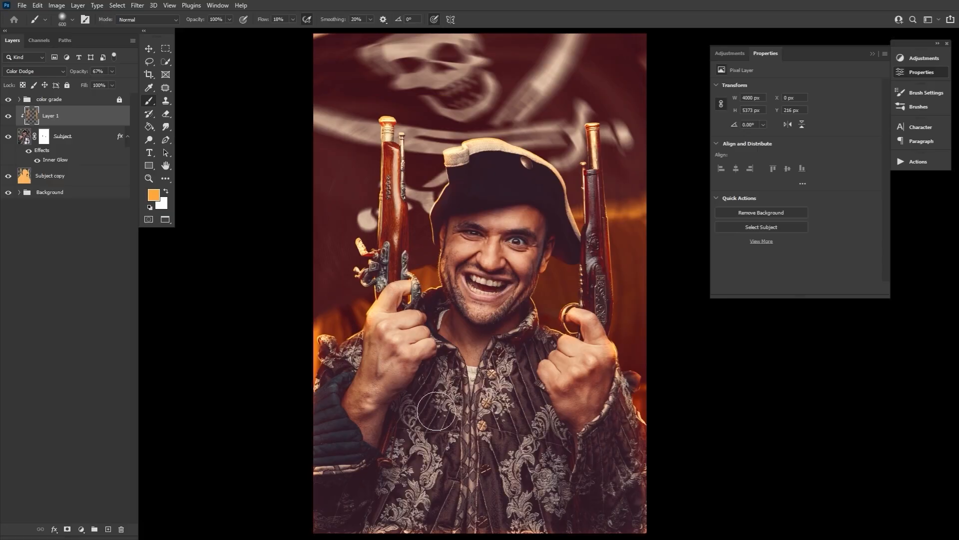
left_click(9, 116)
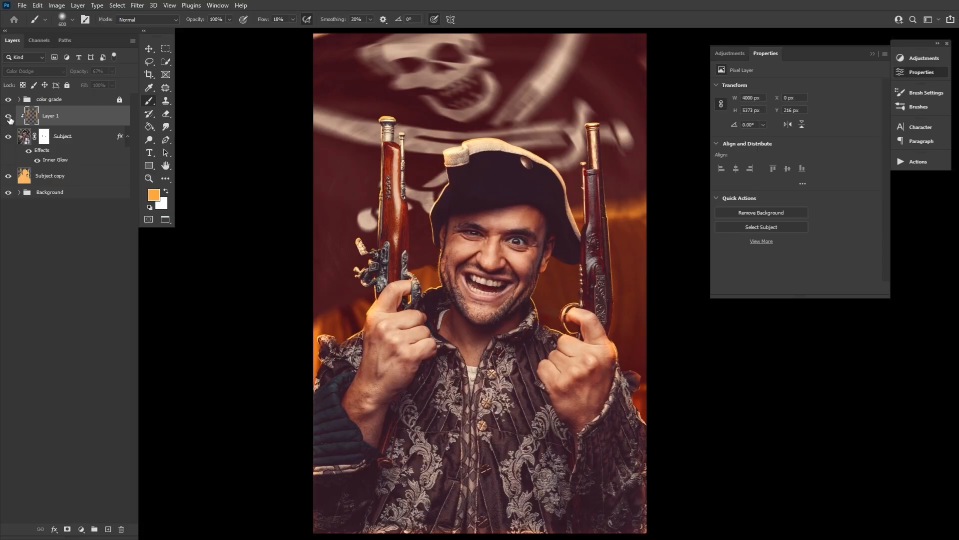
left_click(8, 117)
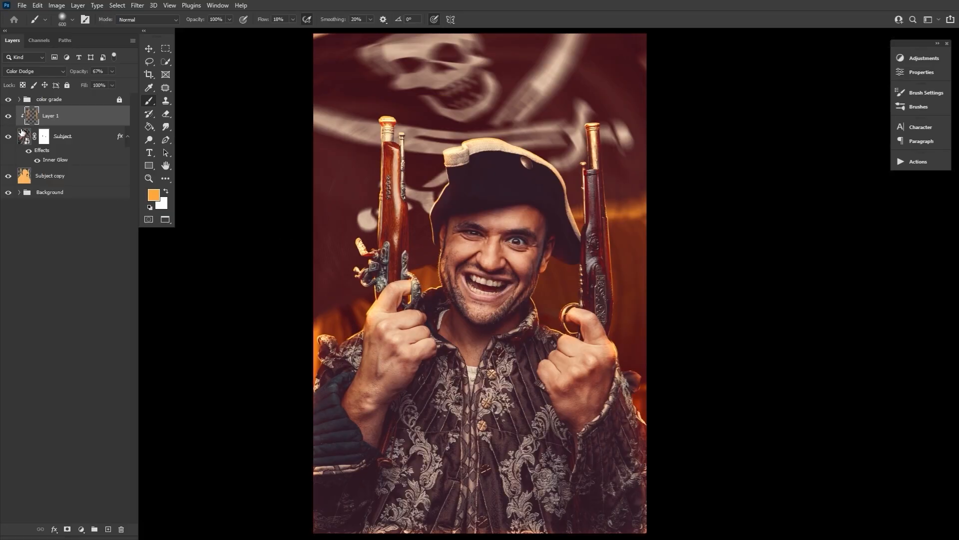
Add a new layer clipped above Layer 1 and set its blend mode to Screen
double_click(149, 178)
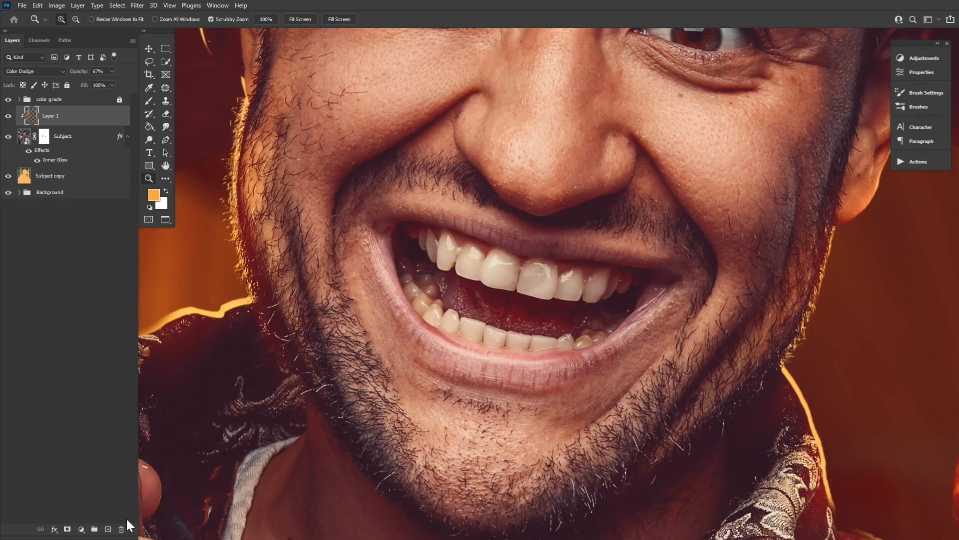
left_click(108, 529)
left_click(81, 122, "alt")
left_click(41, 72)
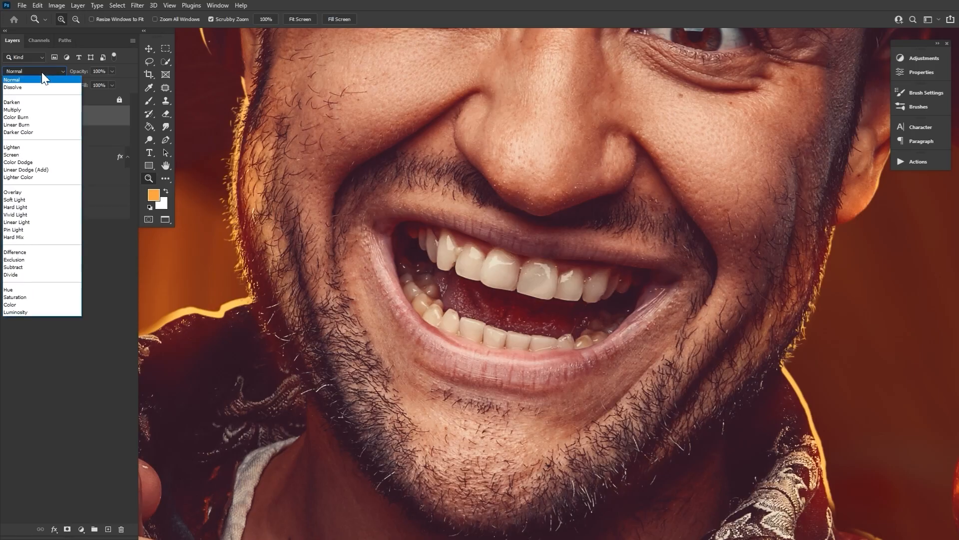
left_click(45, 151)
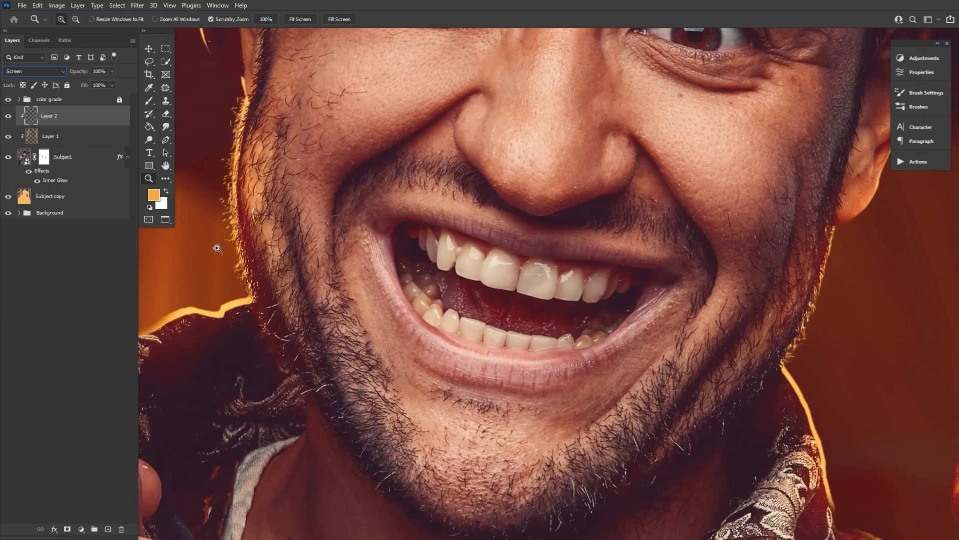
Define the three black hair strokes as a custom brush and review its Shape Dynamics, Scattering and Transfer settings
left_click(149, 102)
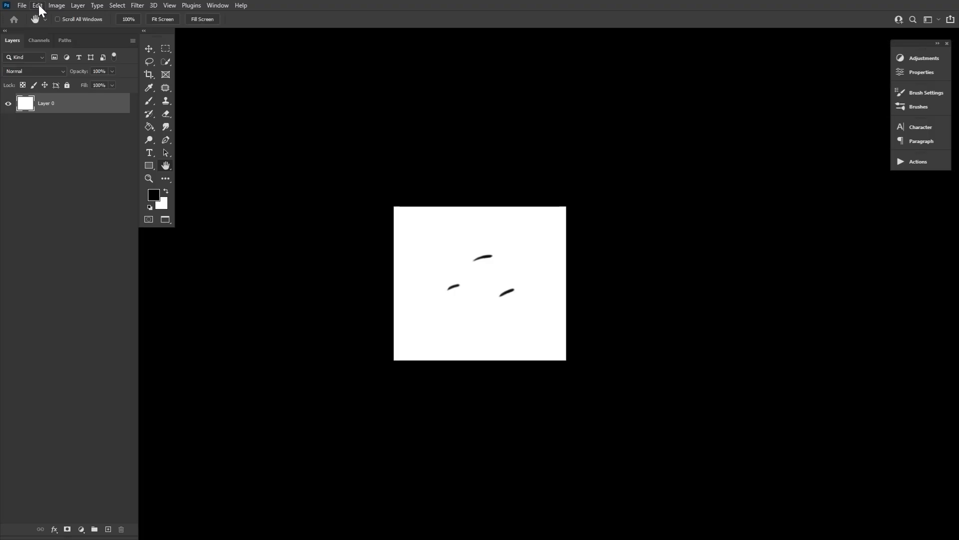
left_click(38, 5)
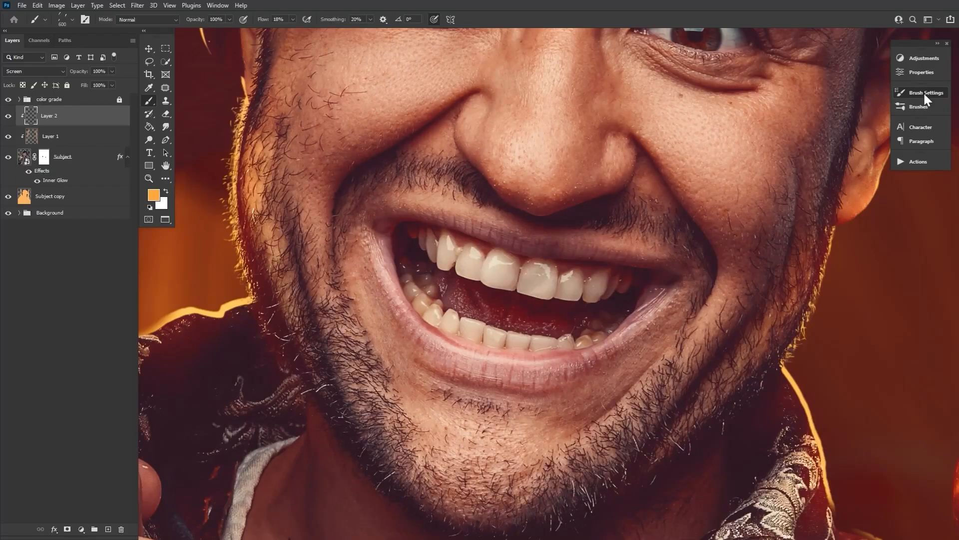
left_click(923, 92)
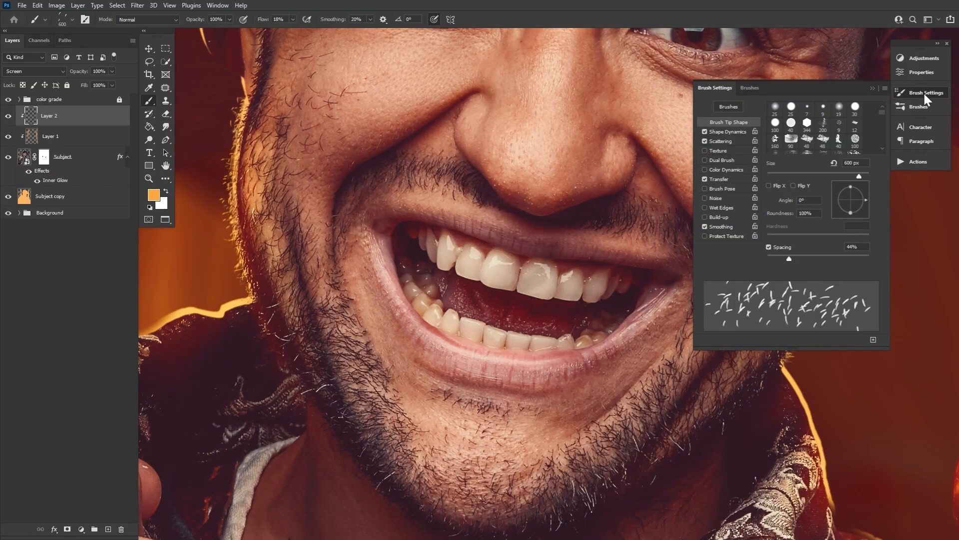
left_click(728, 132)
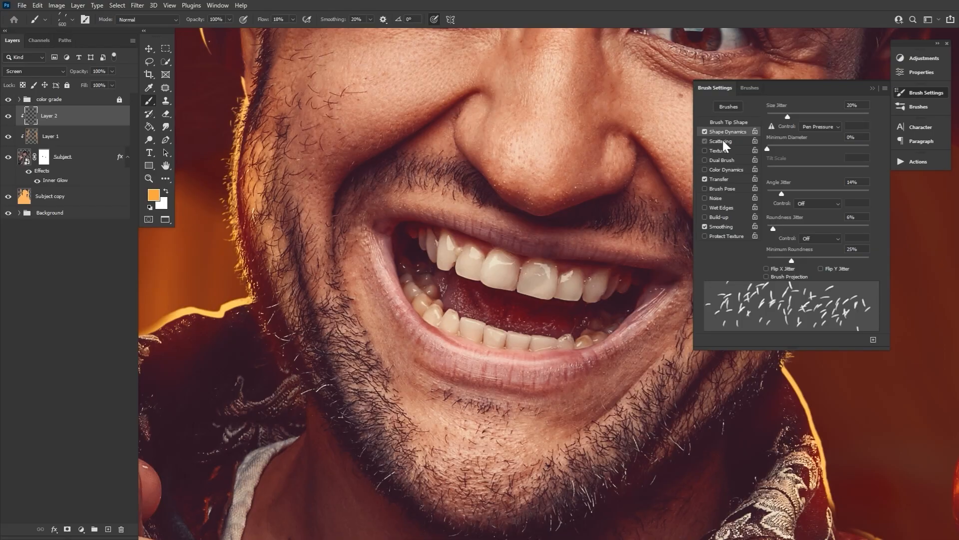
left_click(724, 141)
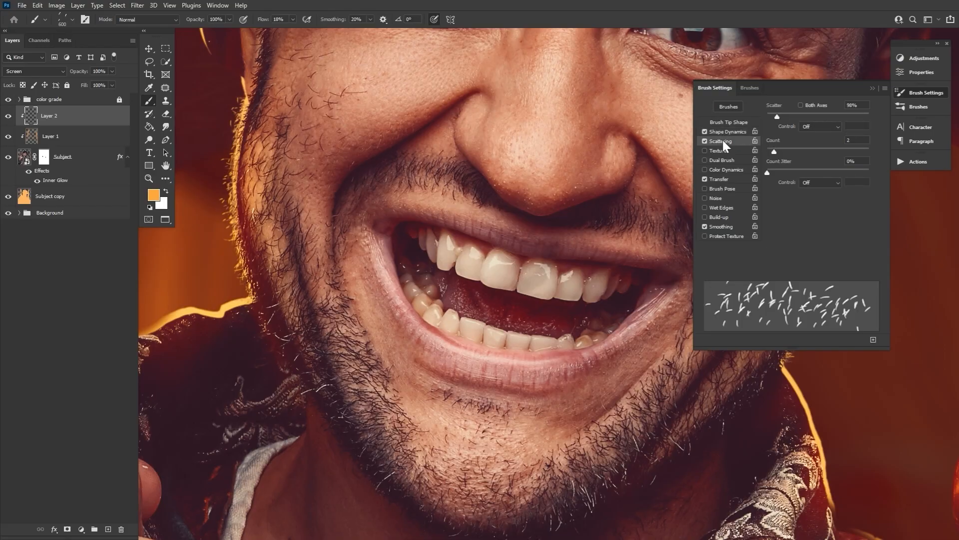
left_click(719, 181)
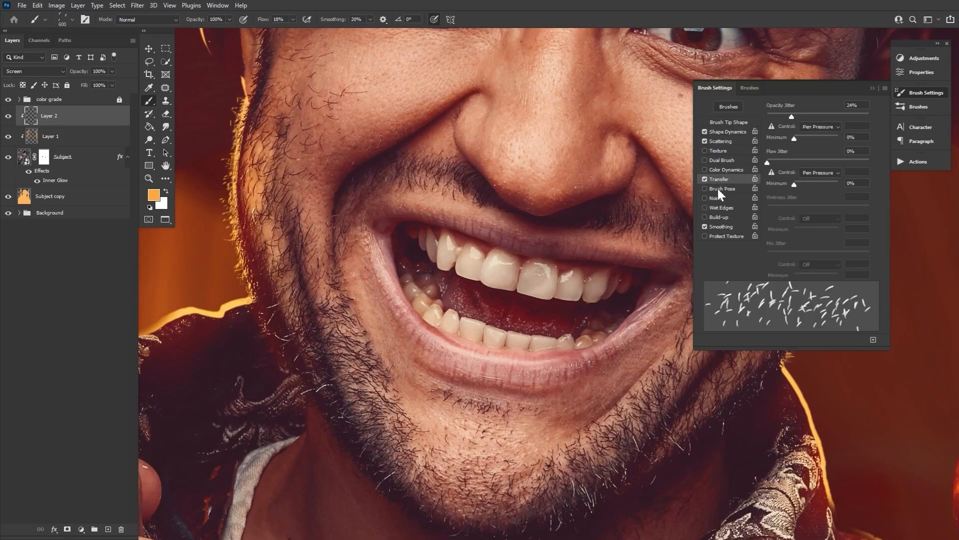
Save the hair brush as a new preset under its suggested name, without capturing brush size or tool settings
left_click(873, 342)
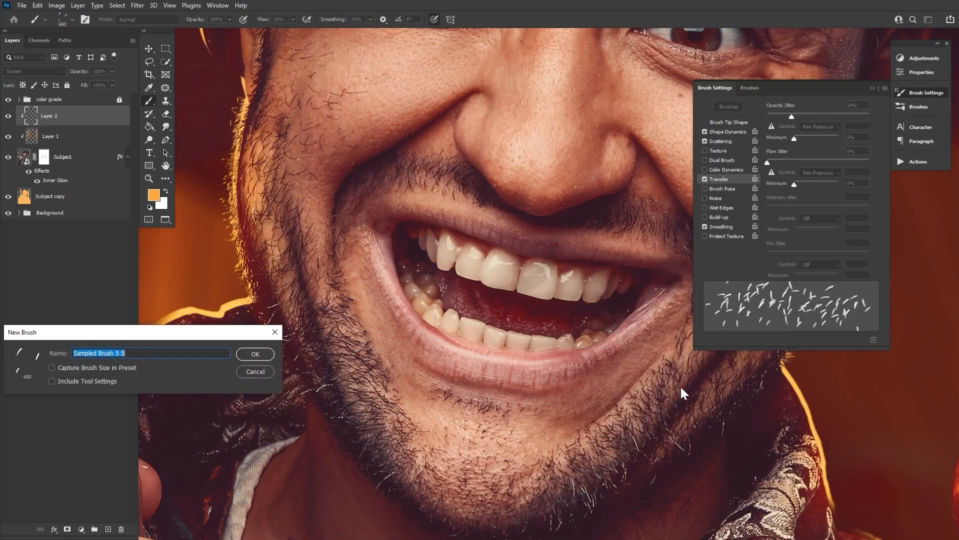
mouse_move(230, 333)
left_mouse_down()
mouse_move(274, 328)
mouse_move(575, 204)
left_mouse_up()
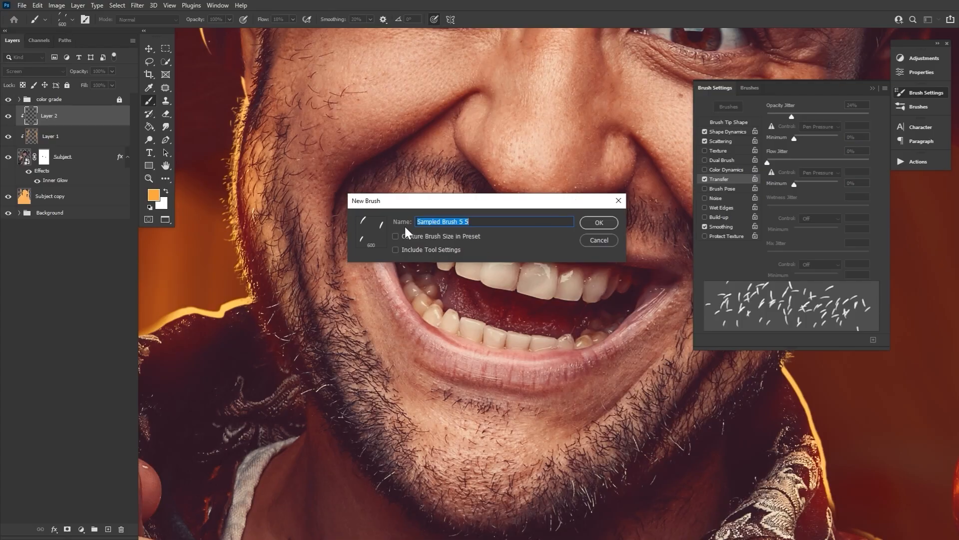
left_click(611, 225)
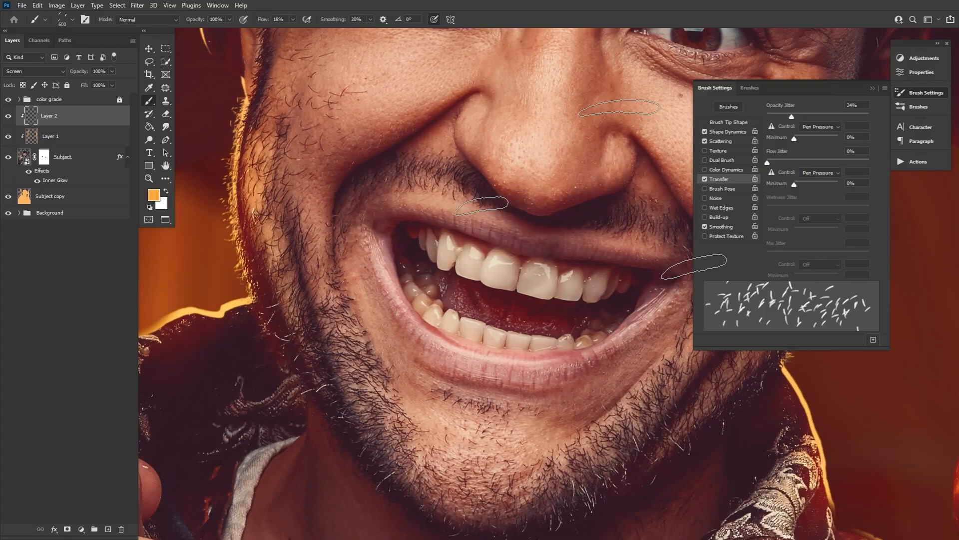
left_click(924, 97)
Shrink the hair brush, set its flow to 100% and paint orange hairs down the left-hand sideburn and jaw edge
key("bracketleft")
key("bracketleft")
key("bracketleft")
key("bracketleft")
key("bracketleft")
key("bracketleft")
key("bracketleft")
key("bracketleft")
key("bracketleft")
key("bracketleft")
key("bracketleft")
key("bracketleft")
key("bracketleft")
key("bracketleft")
key("bracketleft")
left_click(249, 226)
key("ctrl+z")
key("shift+0")
mouse_move(251, 115)
left_mouse_down()
mouse_move(244, 214)
mouse_move(255, 273)
mouse_move(287, 333)
left_mouse_up()
Paint orange hairs along the right-hand jaw and beard edge and the upper left-hand sideburn with the hair brush at 30 px
key("bracketleft")
key("bracketleft")
key("bracketleft")
left_click_drag(786, 345, 739, 400)
left_click_drag(780, 340, 824, 217)
left_click_drag(260, 95, 266, 64)
key("ctrl+0")
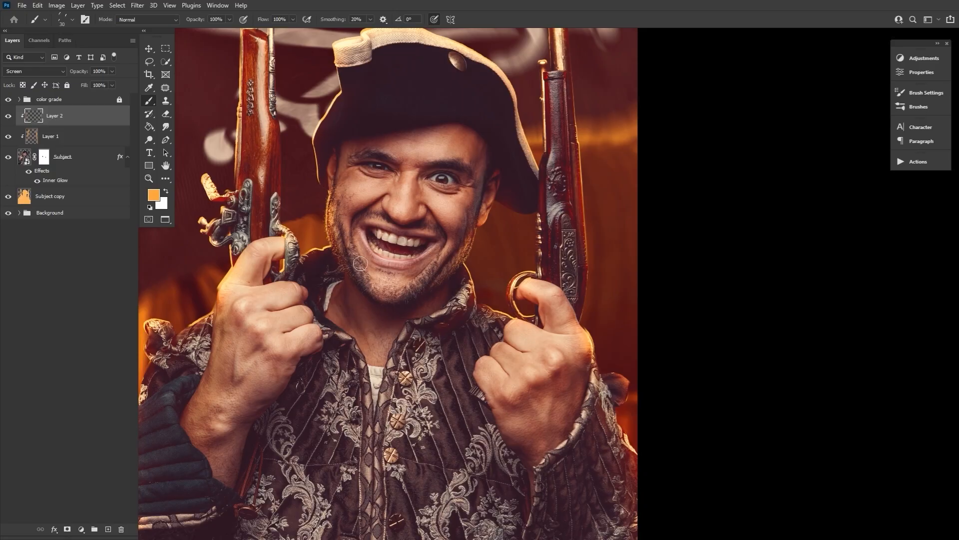
key("z")
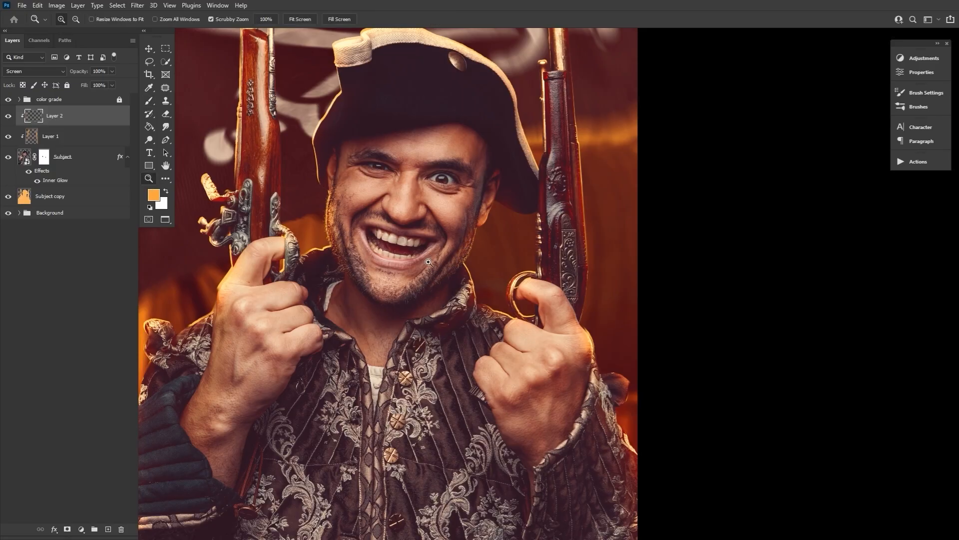
left_click_drag(455, 298, 352, 232)
key("ctrl+0")
Add a Solid Color fill layer above Layer 2 in dark blue #07081a
left_click(165, 164)
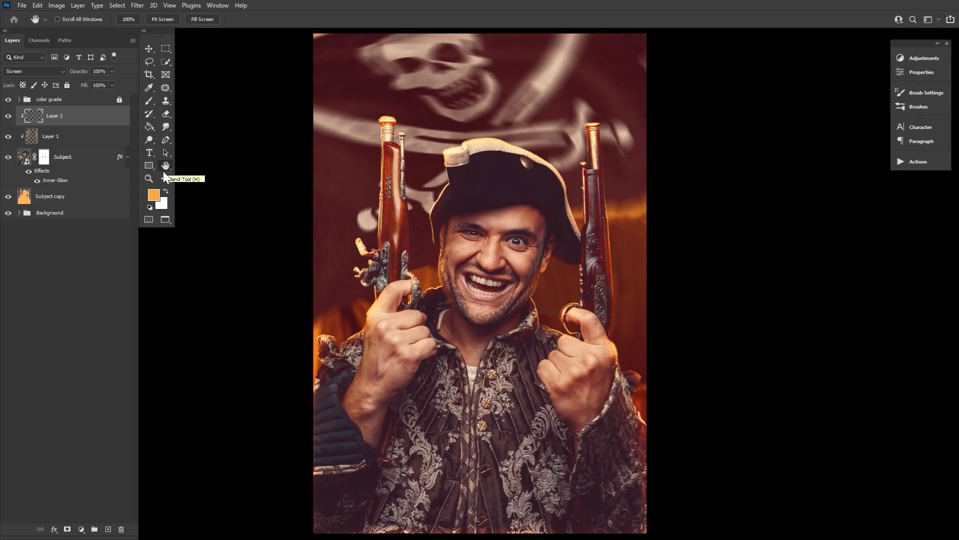
left_click(81, 529)
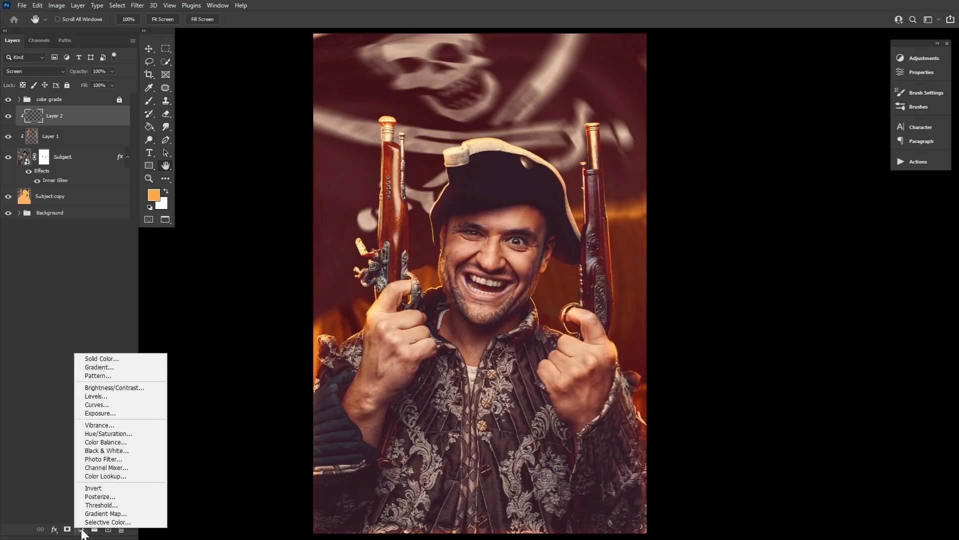
left_click(122, 359)
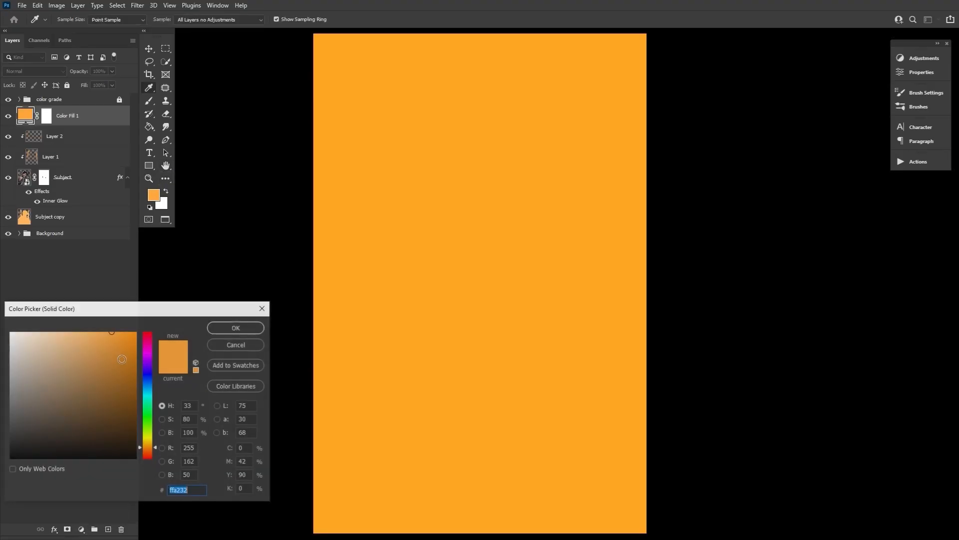
left_click_drag(179, 306, 453, 181)
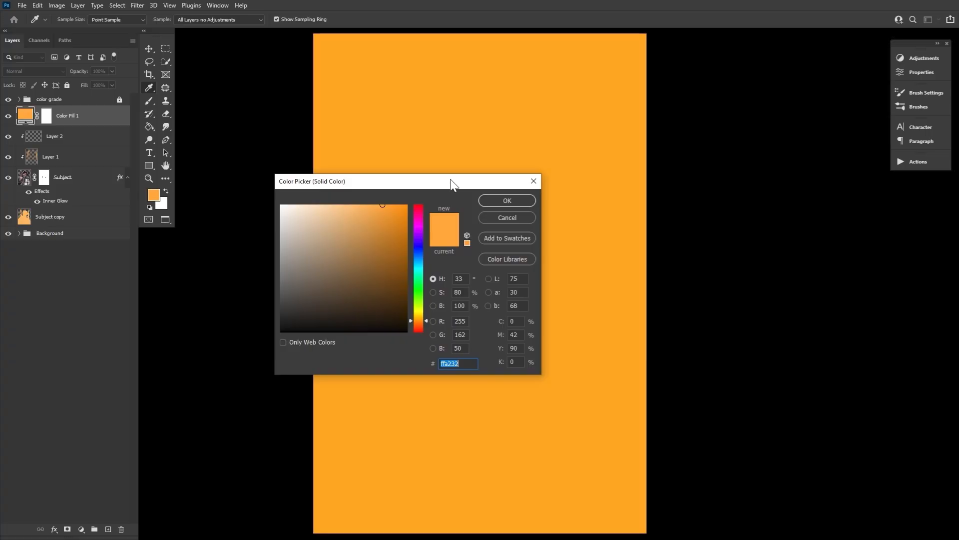
left_click(418, 248)
left_click(376, 320)
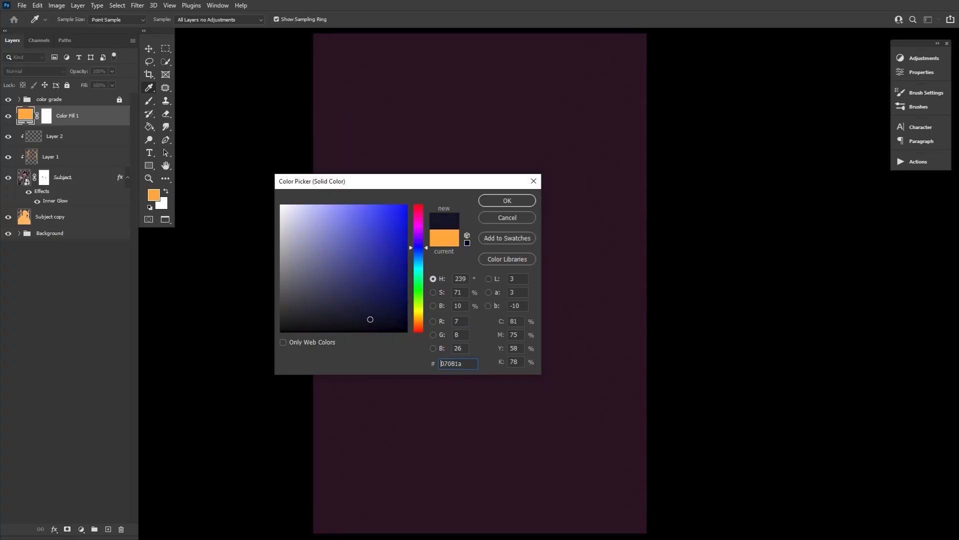
left_click(508, 201)
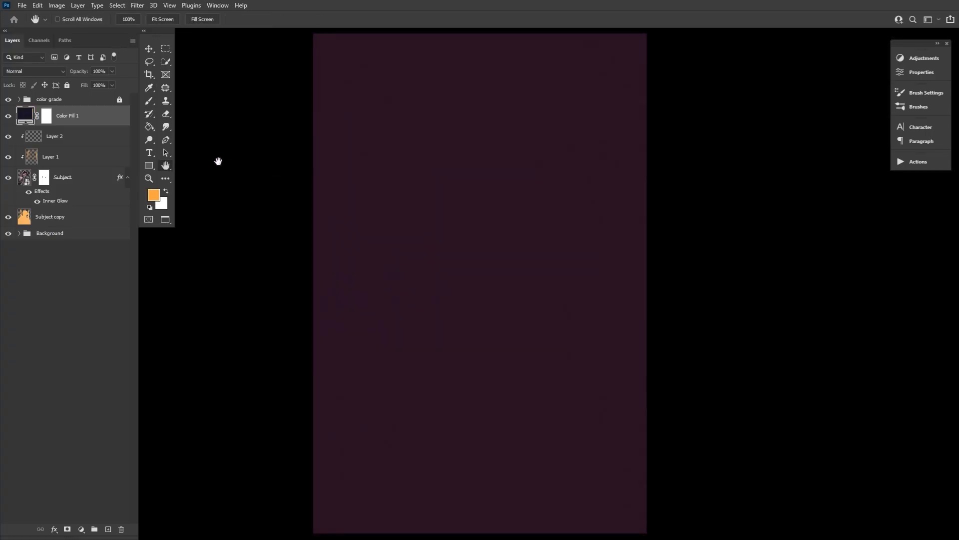
Clip the dark blue fill layer to the subject, set it to Multiply and lower its opacity to 70%
left_click(102, 126, "alt")
left_click(37, 69)
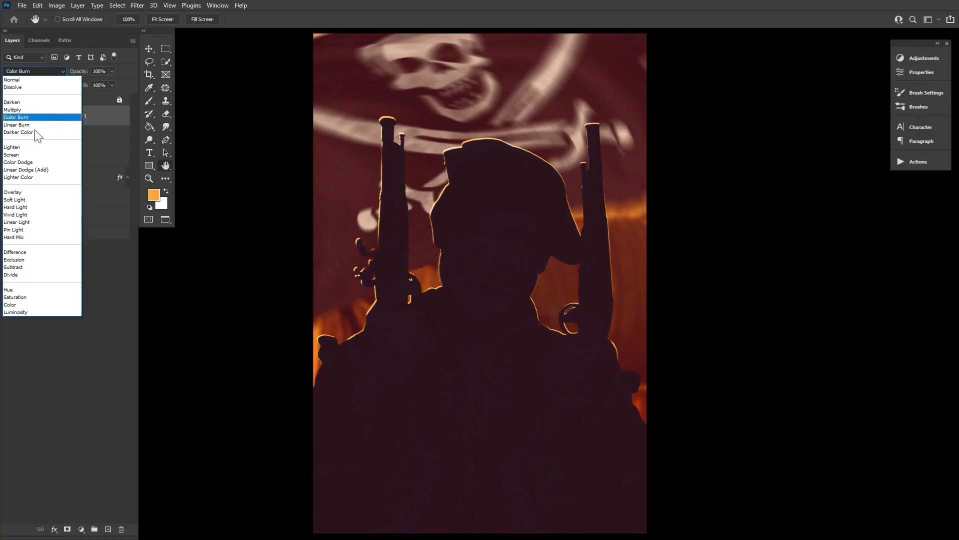
left_click(32, 111)
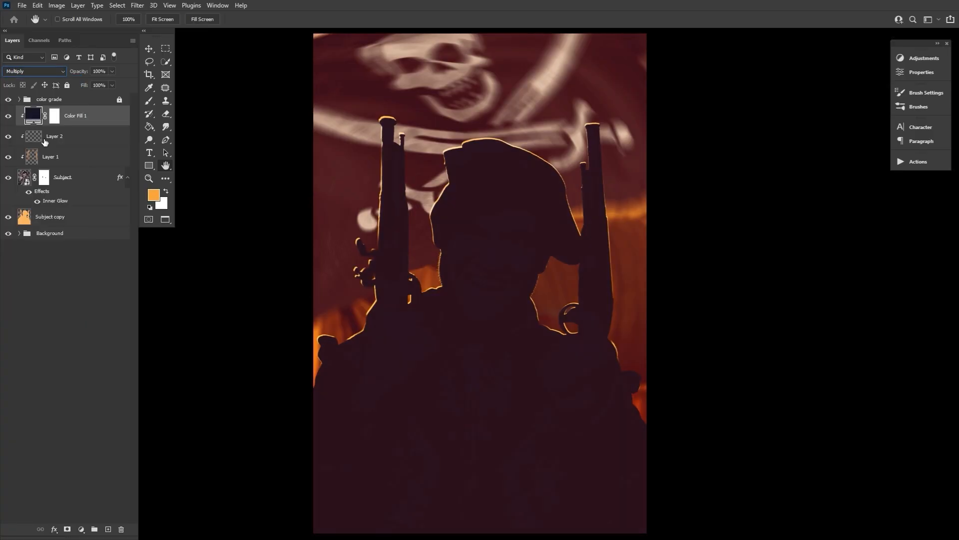
left_click_drag(87, 72, 72, 71)
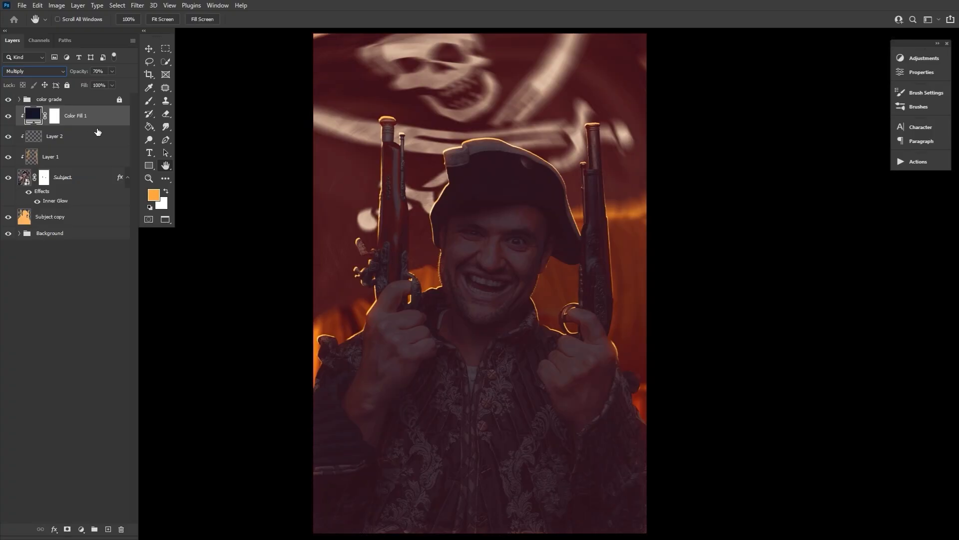
Split the fill layer's Blend If highlight limit for the underlying layer to 123 / 220
double_click(124, 118)
left_click_drag(481, 279, 657, 247)
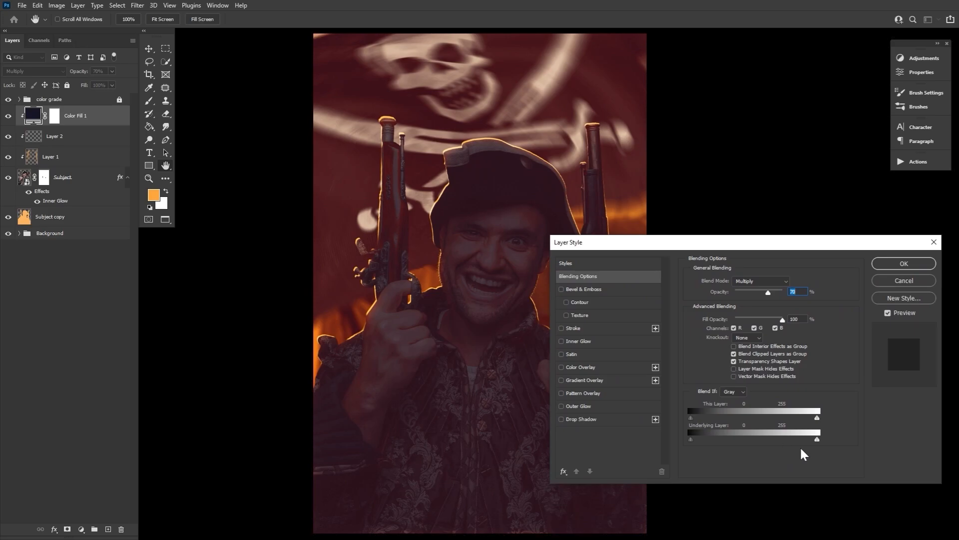
mouse_move(816, 442)
left_mouse_down()
mouse_move(751, 444)
mouse_move(799, 444)
left_mouse_up()
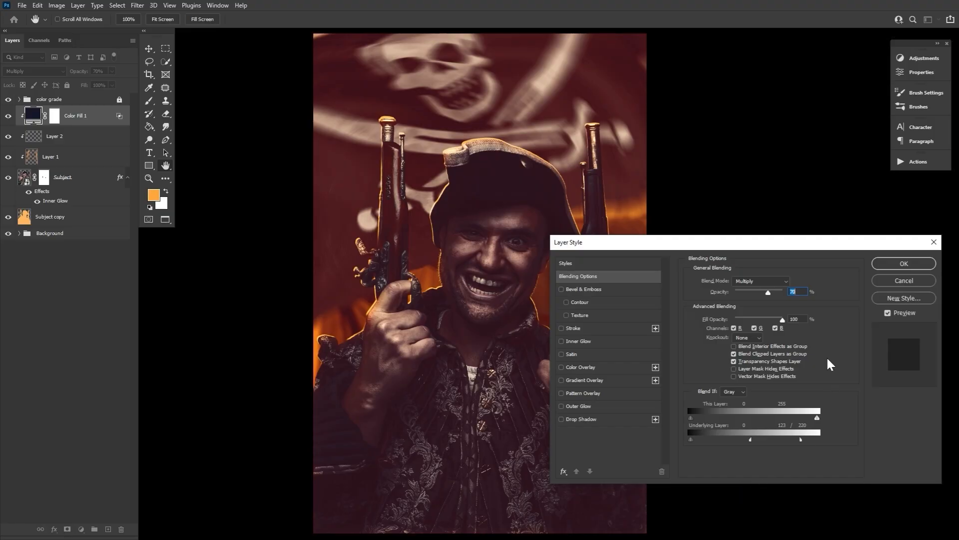
left_click(904, 263)
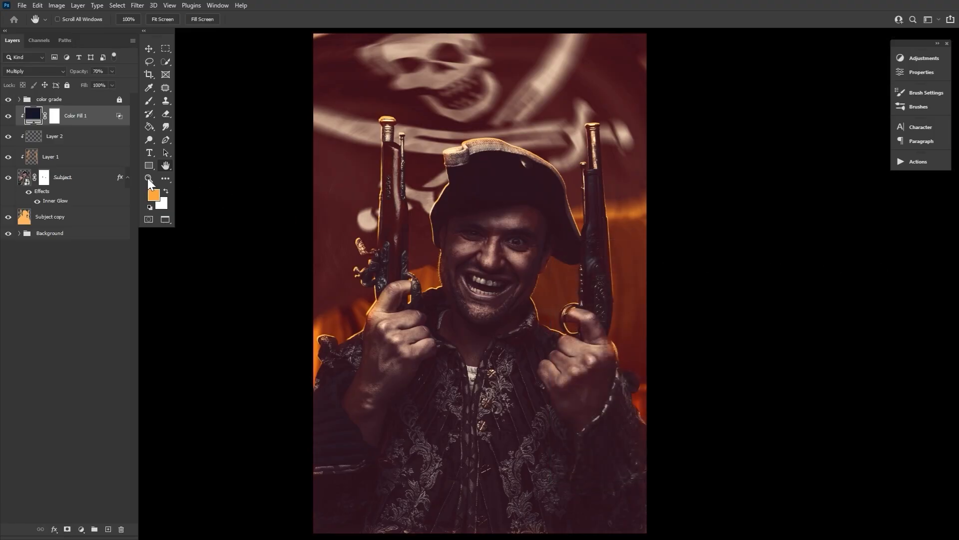
Invert the Color Fill 1 layer's mask to black
left_click(58, 120)
key("ctrl+i")
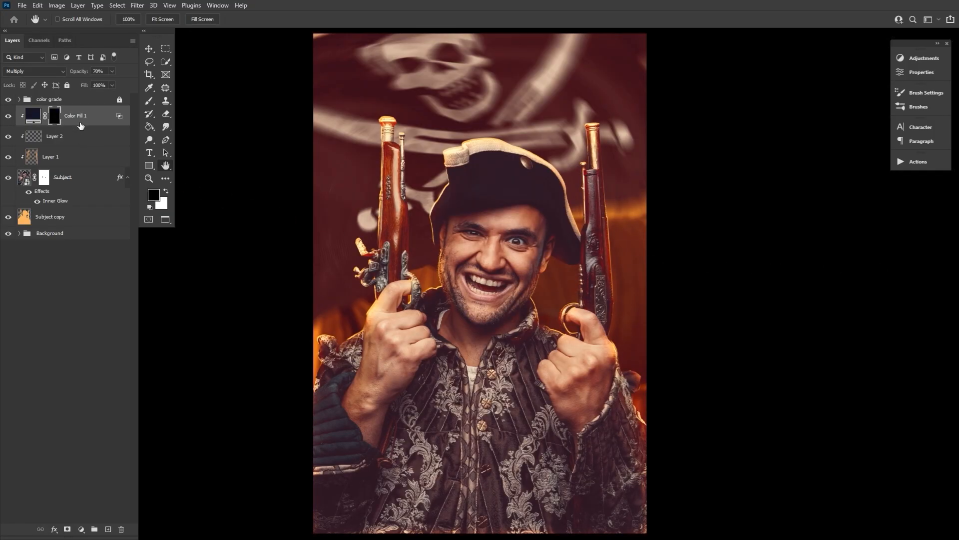
Reveal the dark blue shading over the lower coat by painting white on Color Fill 1's mask with a large soft brush at 18% flow
left_click(149, 102)
left_click(72, 20)
left_click_drag(600, 264, 601, 135)
double_click(50, 145)
key("bracketright")
key("bracketright")
key("bracketright")
key("bracketright")
key("bracketright")
key("bracketright")
key("bracketright")
key("bracketright")
key("bracketright")
key("bracketright")
key("bracketright")
key("bracketright")
key("bracketright")
left_click_drag(264, 20, 224, 24)
key("bracketright")
key("bracketright")
key("bracketright")
key("bracketright")
key("bracketright")
key("bracketright")
key("bracketright")
key("x")
mouse_move(460, 509)
left_mouse_down()
mouse_move(478, 507)
mouse_move(482, 382)
mouse_move(510, 330)
left_mouse_up()
key("bracketleft")
key("bracketleft")
left_click_drag(545, 455, 565, 514)
Extend the dark blue shading over the upper coat and collar by painting the fill layer's mask with a smaller soft brush
left_click_drag(535, 392, 438, 341)
key("bracketright")
key("bracketright")
key("bracketright")
key("bracketright")
key("bracketleft")
key("bracketleft")
key("bracketleft")
key("bracketleft")
key("bracketleft")
key("bracketleft")
key("bracketleft")
key("bracketleft")
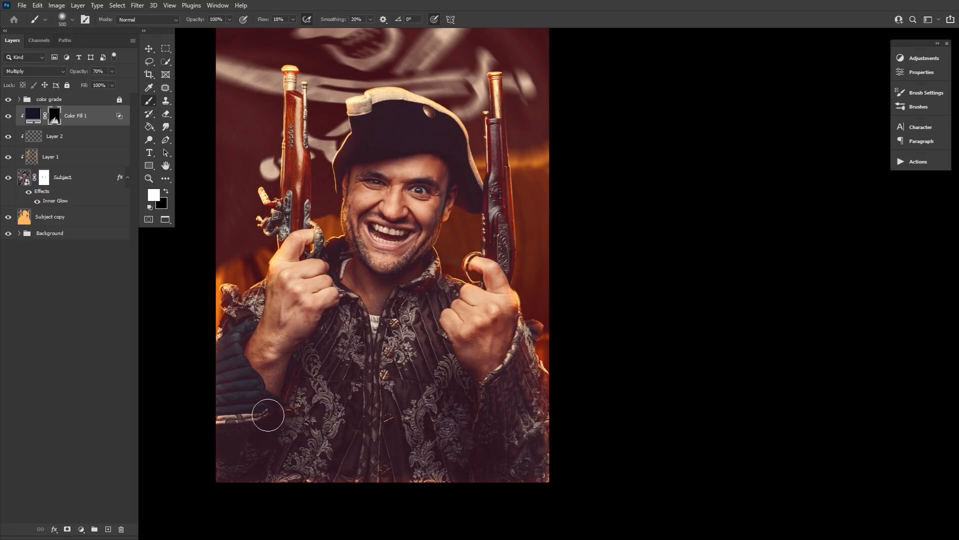
left_click_drag(389, 300, 388, 340)
key("bracketleft")
key("bracketleft")
key("bracketleft")
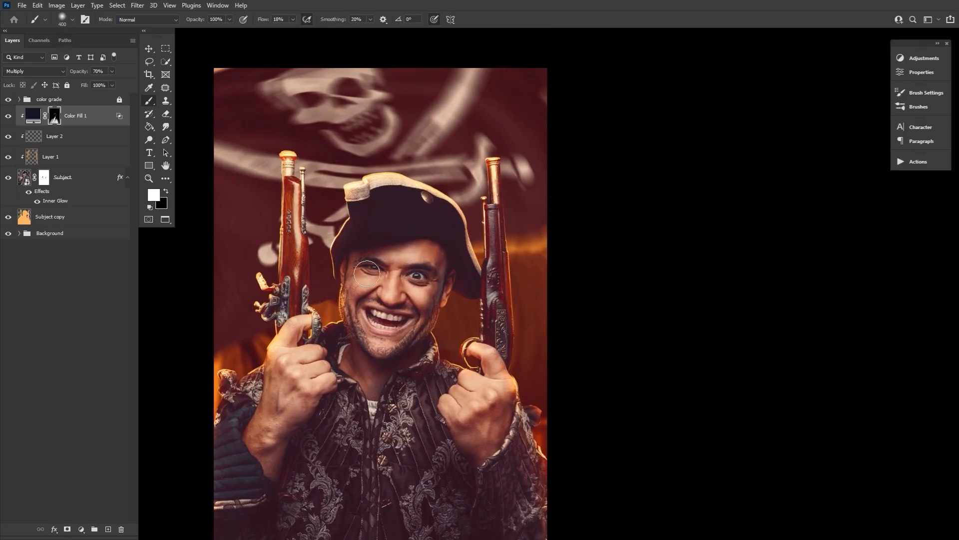
Refine the dark blue shading on the face and coat with white and black mask strokes, and compare with the fill layer hidden
key("x")
key("x")
key("bracketright")
key("bracketright")
key("bracketright")
key("bracketright")
key("bracketright")
key("x")
key("bracketleft")
key("bracketleft")
key("bracketleft")
key("bracketleft")
key("bracketleft")
key("x")
key("bracketright")
key("bracketright")
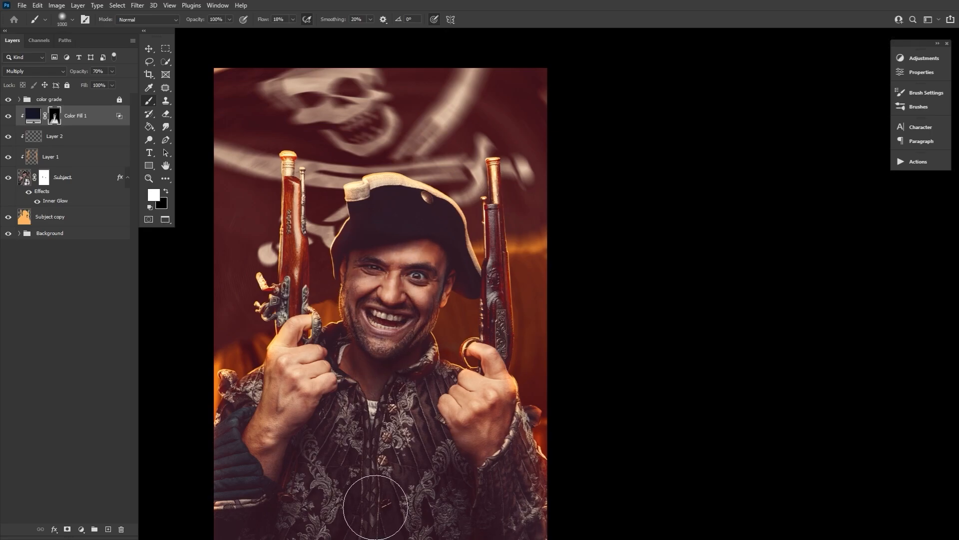
key("bracketright")
key("bracketright")
key("bracketright")
key("bracketright")
key("bracketright")
left_click(8, 116)
left_click(8, 115)
key("x")
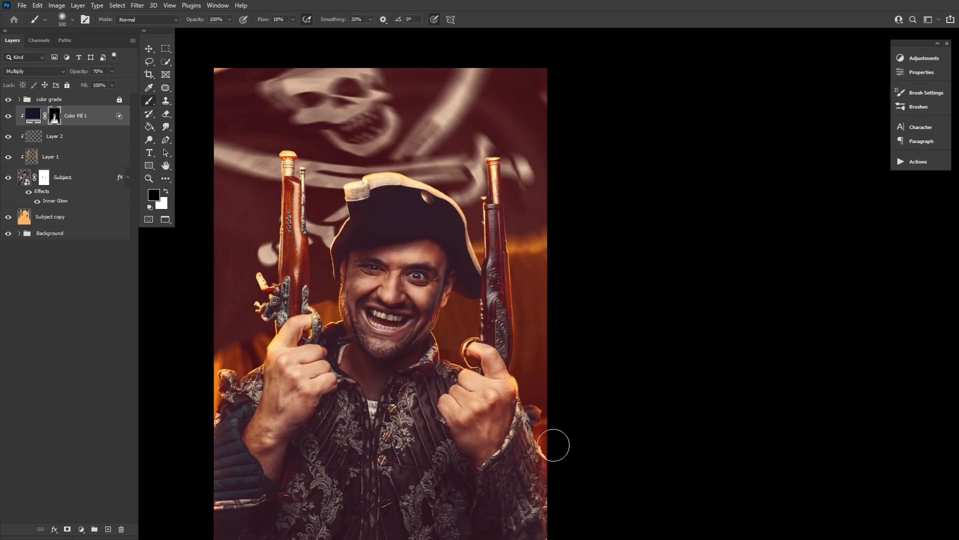
left_click(165, 165)
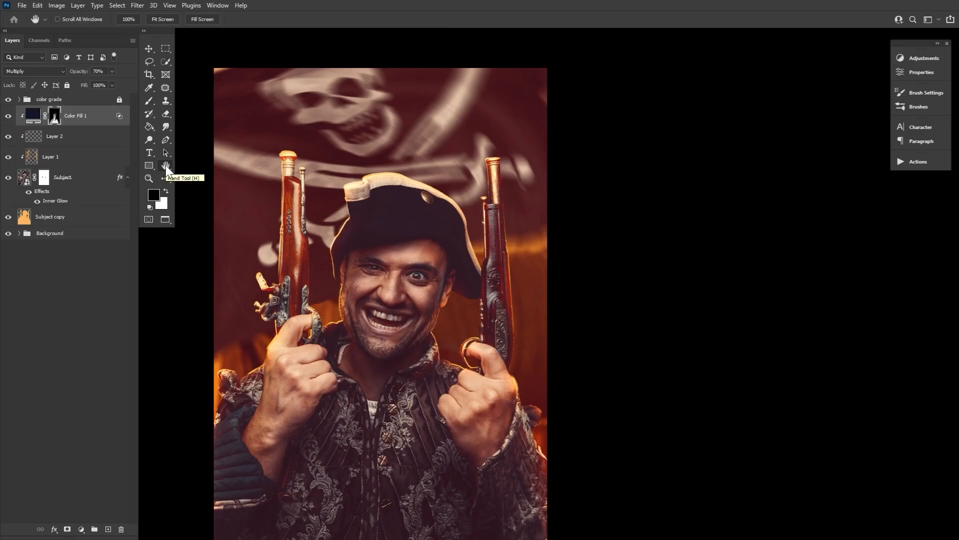
Add a Gradient Map adjustment layer above Color Fill 1 and clip it to the subject
key("ctrl+2")
left_click(915, 60)
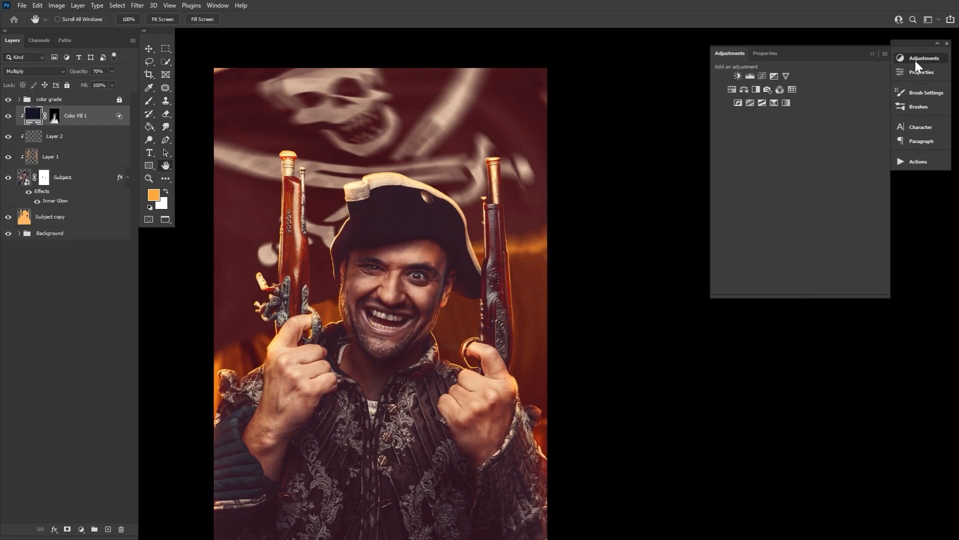
left_click(787, 103)
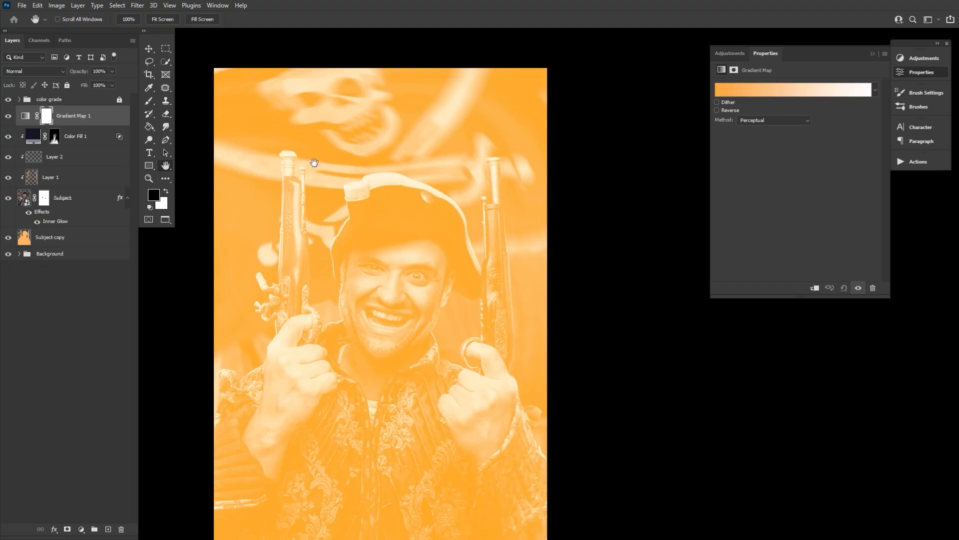
left_click(108, 126, "alt")
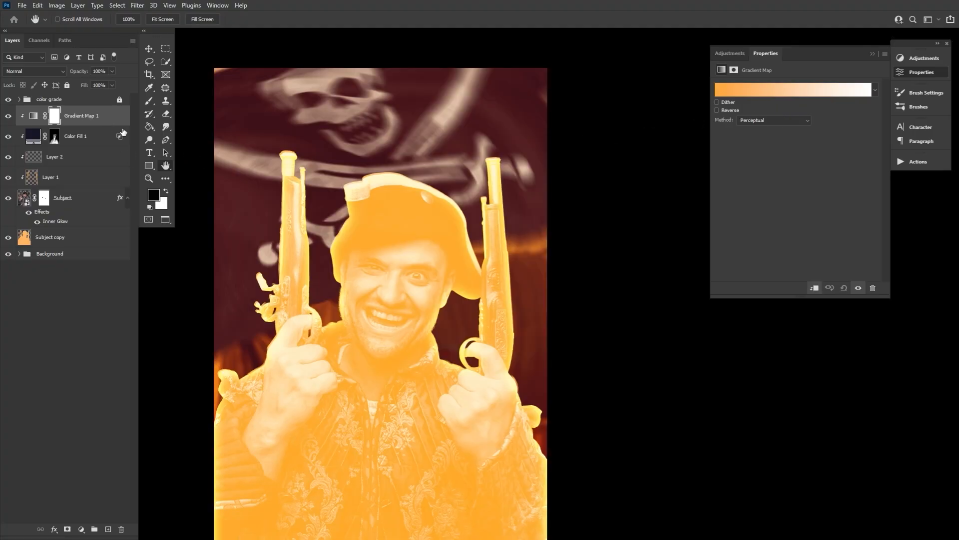
Load the black-brown-gold-white gradient preset into the gradient map
left_click(768, 92)
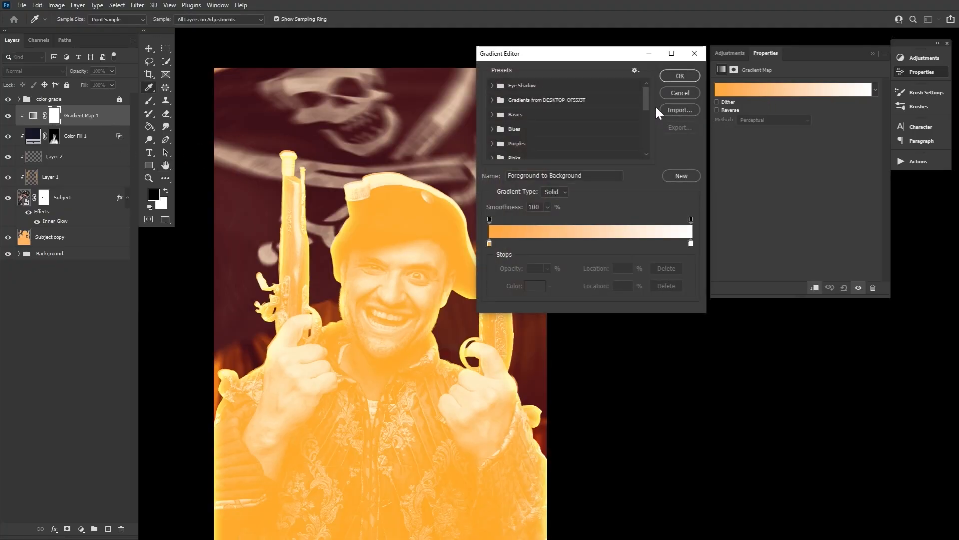
left_click_drag(648, 97, 646, 143)
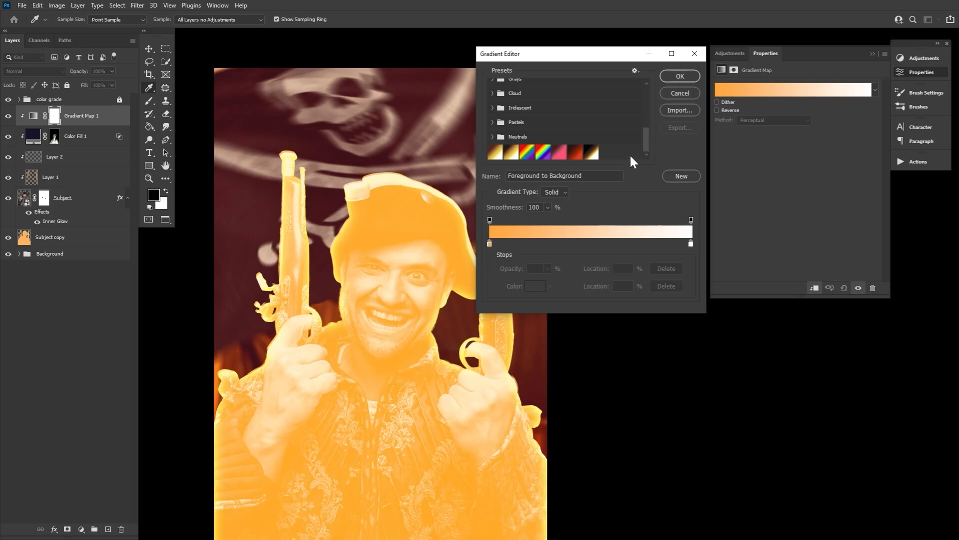
left_click(593, 153)
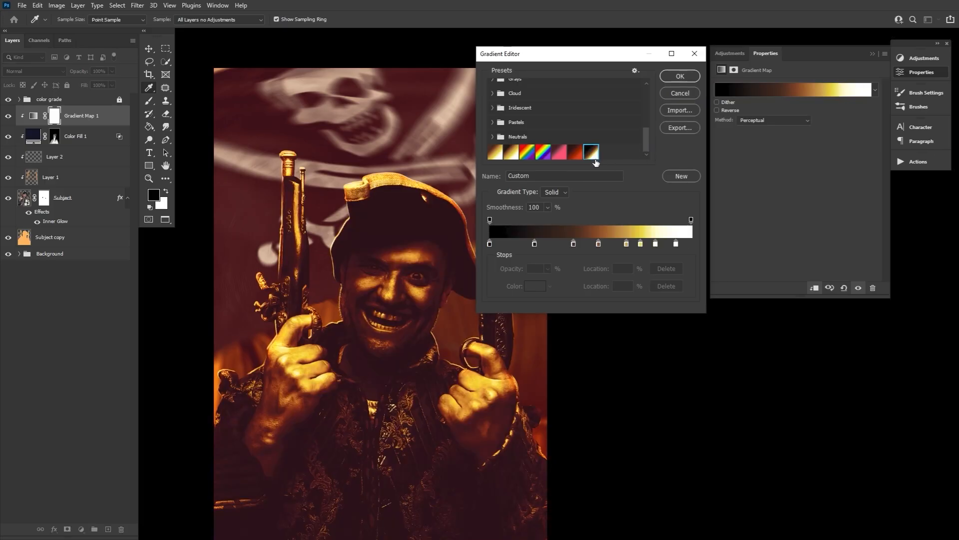
left_click(676, 244)
left_click_drag(677, 245, 679, 246)
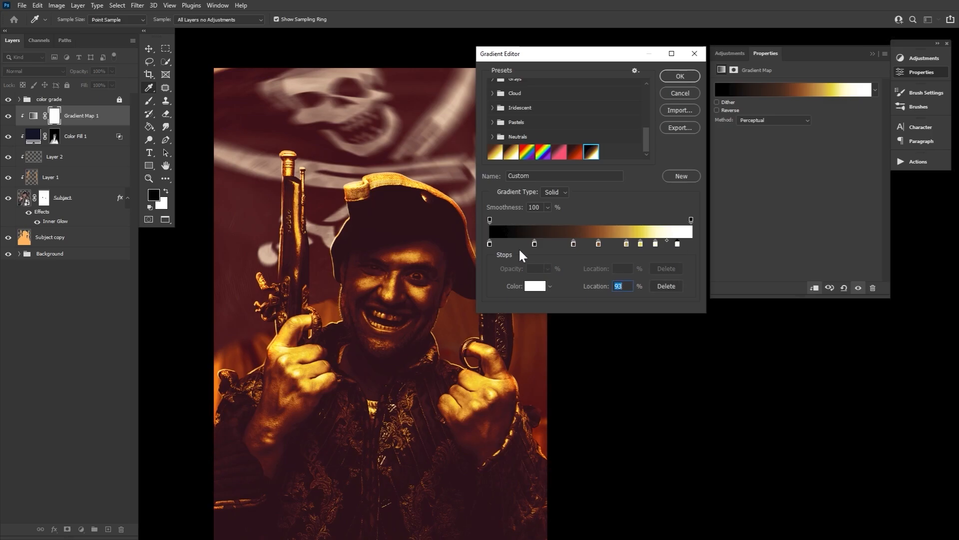
mouse_move(535, 245)
left_mouse_down()
mouse_move(550, 243)
mouse_move(514, 248)
mouse_move(538, 246)
left_mouse_up()
left_click(591, 155)
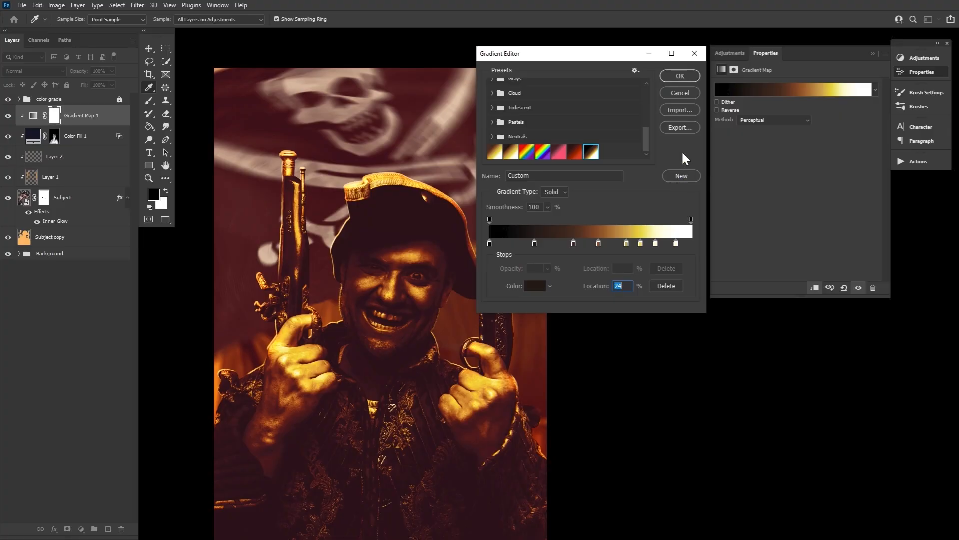
Accept the gold gradient and invert the Gradient Map 1 mask to black
left_click(685, 76)
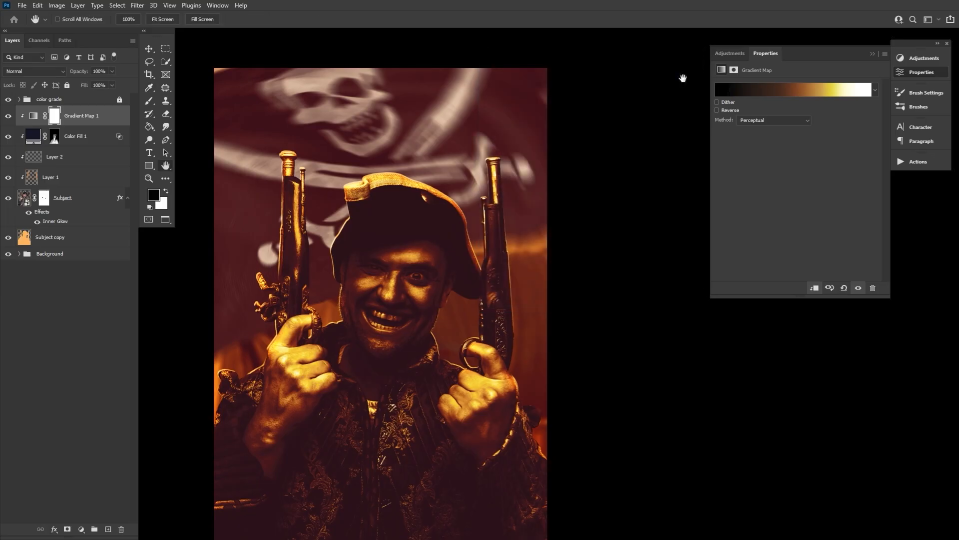
left_click(55, 117)
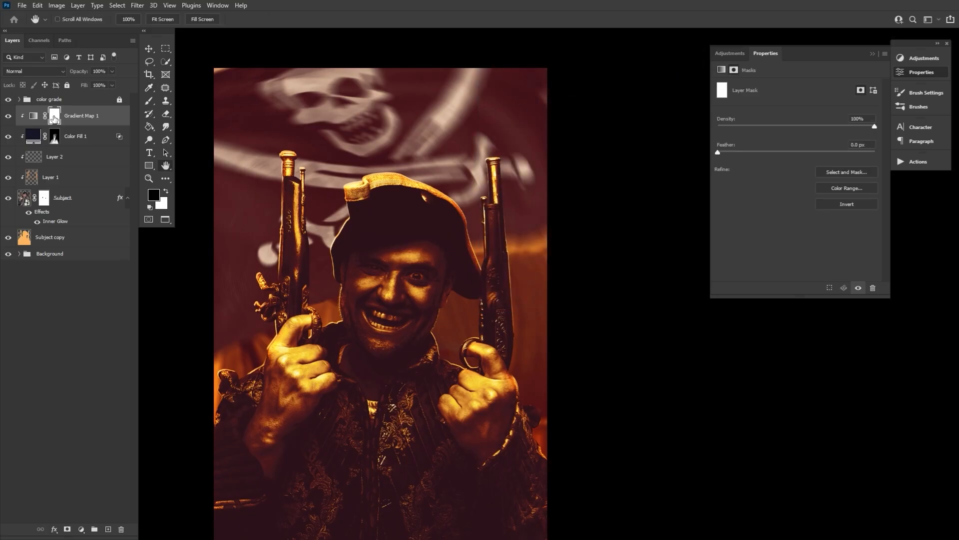
key("ctrl+i")
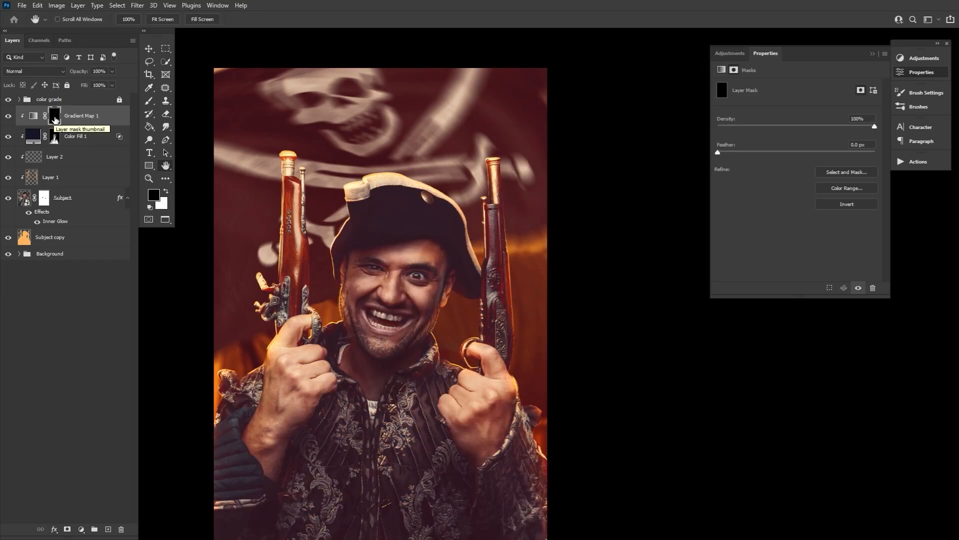
Turn the two upper front teeth gold by painting white on the gradient map's mask with a small hard brush at 100% flow
double_click(149, 180)
left_click_drag(240, 320, 700, 192)
left_click(924, 72)
key("b")
left_click(72, 19)
double_click(337, 154)
key("x")
key("[")
mouse_move(415, 357)
left_mouse_down()
mouse_move(407, 366)
mouse_move(427, 384)
mouse_move(429, 366)
left_mouse_up()
left_click_drag(263, 20, 307, 19)
left_click_drag(413, 356, 433, 379)
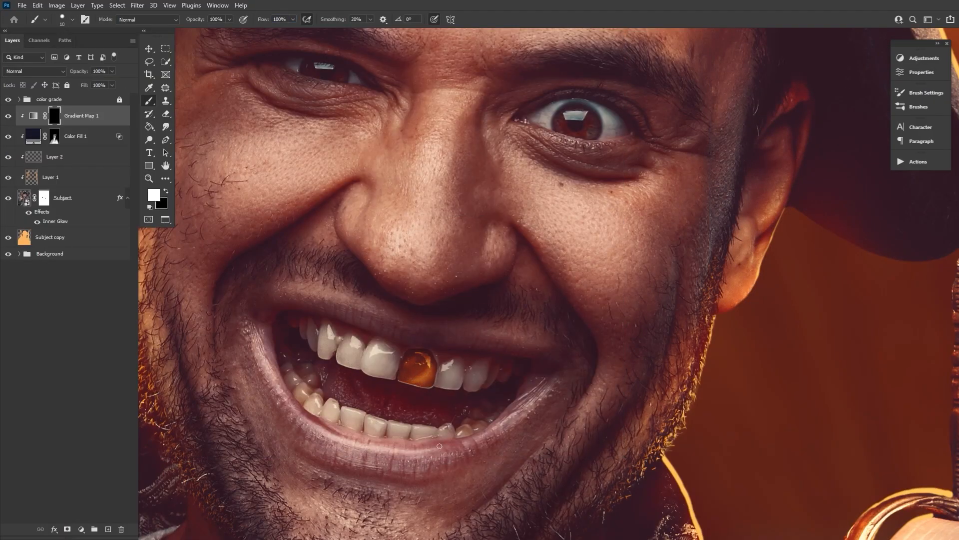
mouse_move(395, 352)
left_mouse_down()
mouse_move(375, 371)
mouse_move(435, 406)
mouse_move(438, 383)
mouse_move(469, 389)
mouse_move(438, 391)
left_mouse_up()
key("x")
key("x")
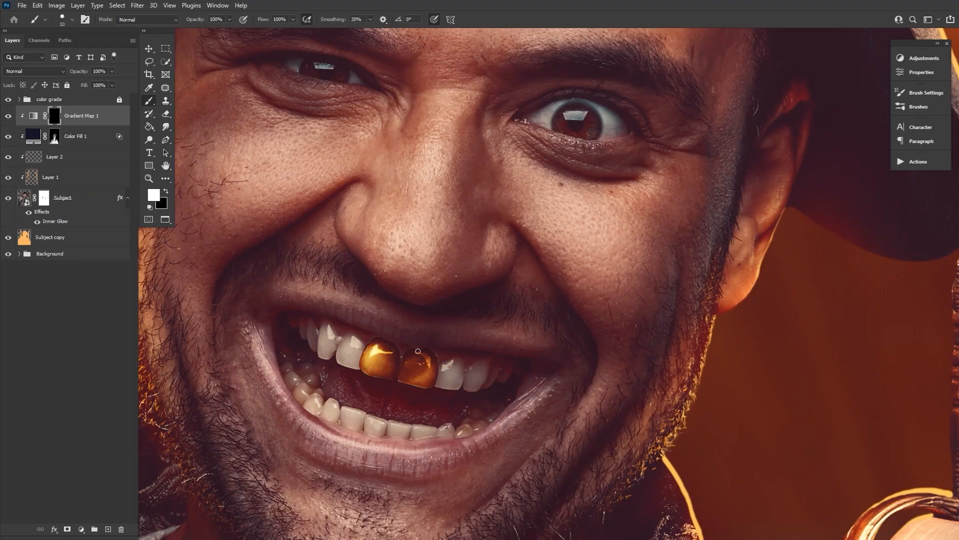
Paint several lower teeth gold on the gradient map's mask, cleaning up the edges with black
mouse_move(301, 385)
left_mouse_down()
mouse_move(338, 408)
mouse_move(312, 389)
mouse_move(302, 401)
mouse_move(294, 393)
mouse_move(307, 386)
mouse_move(354, 424)
left_mouse_up()
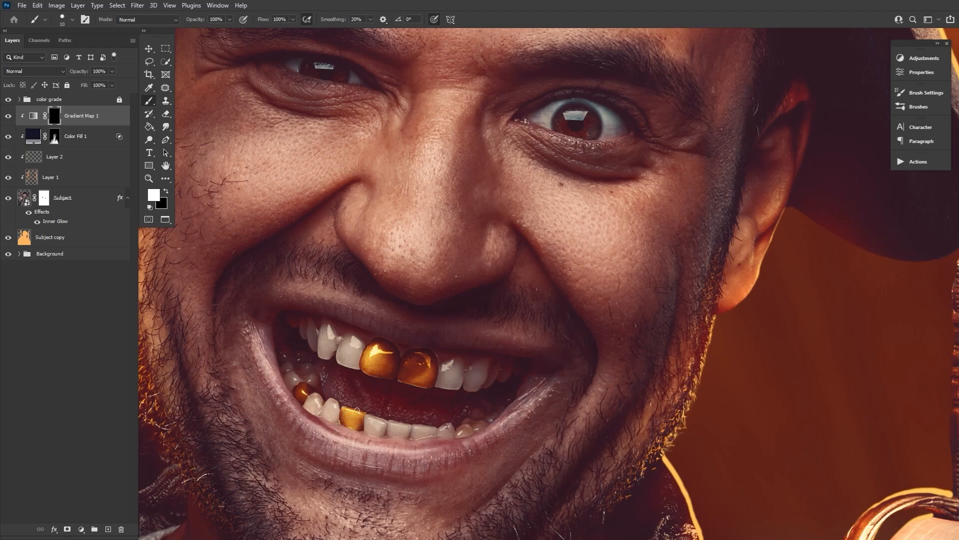
key("x")
key("x")
left_click_drag(459, 433, 466, 427)
key("x")
key("x")
key("x")
key("x")
key("x")
key("x")
left_click_drag(470, 432, 471, 435)
key("x")
Add a new clipped layer above Gradient Map 1 and set its blend mode to Screen
scroll(401, 396, "down", 4)
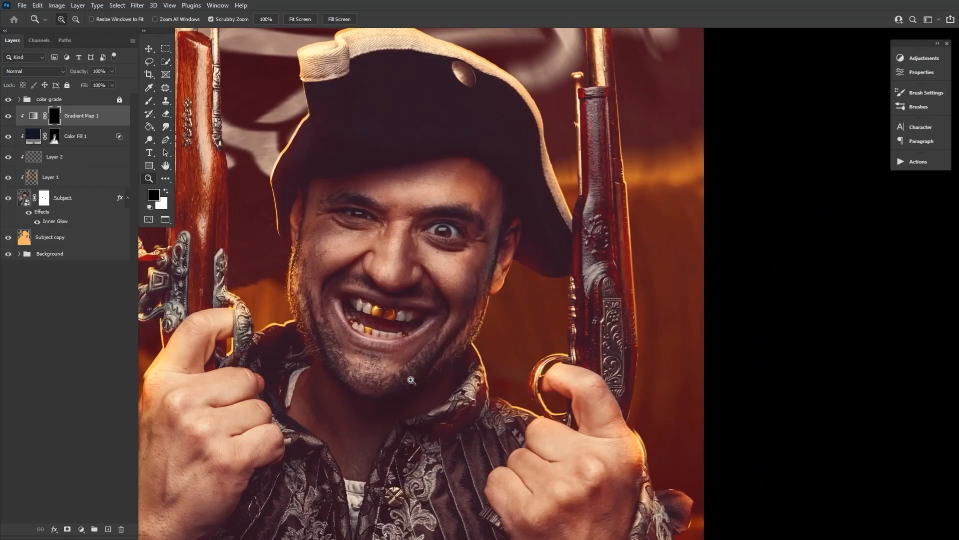
key("x")
left_click(107, 530)
left_click(41, 71)
left_click(35, 169)
Stamp an orange sparkle on the gold teeth with the Reflection 2 brush from the Details set
left_click(73, 20)
left_click_drag(599, 181, 599, 291)
left_click(19, 301)
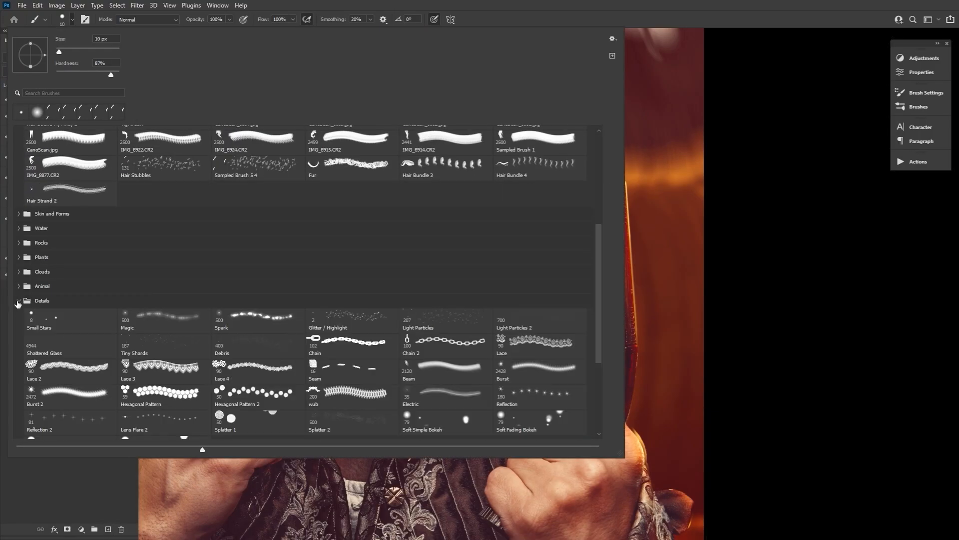
double_click(89, 425)
left_click(398, 339)
key("bracketleft")
key("bracketleft")
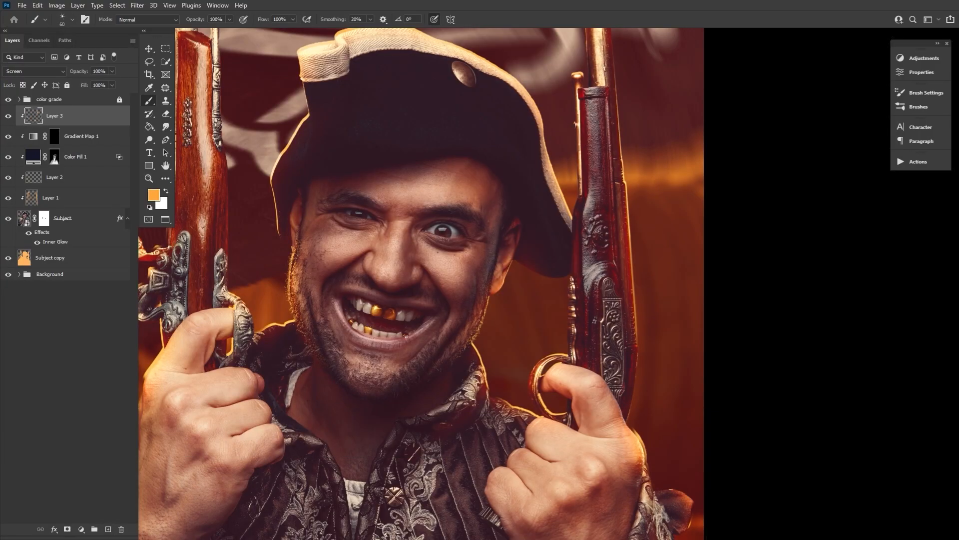
Turn the metal locks, trigger guards and ornaments of both pistols gold by painting white on Gradient Map 1's mask with a hard brush
key("z")
left_click(304, 283, "alt")
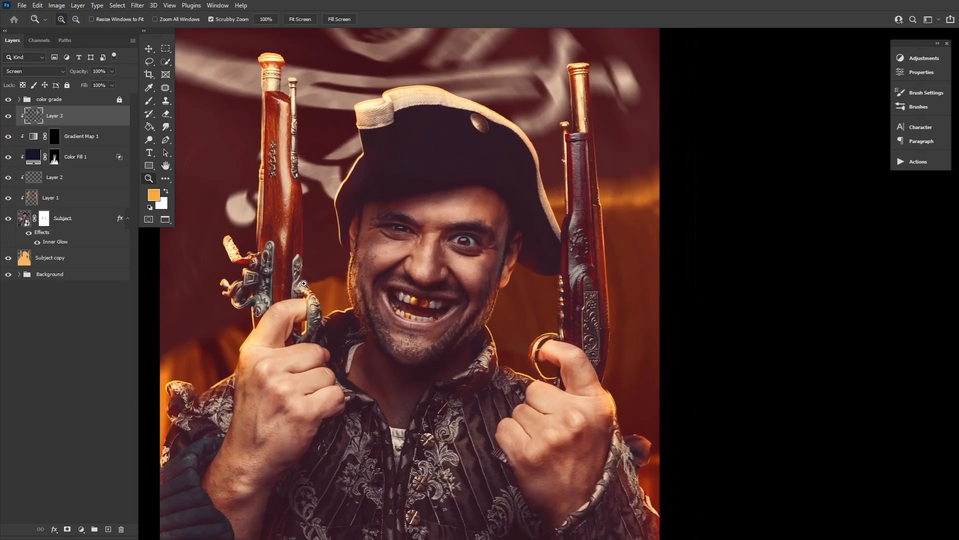
key("ctrl+0")
left_click(55, 137)
key("b")
left_click(59, 20)
double_click(255, 150)
key("bracketright")
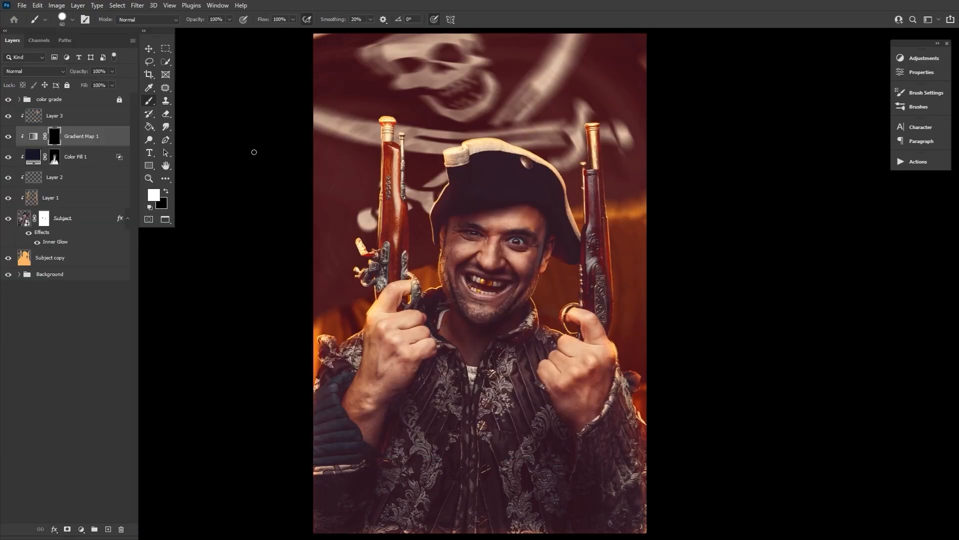
key("bracketleft")
key("bracketleft")
key("bracketleft")
key("bracketleft")
key("bracketleft")
key("bracketleft")
key("bracketleft")
left_click_drag(419, 277, 413, 302)
mouse_move(362, 245)
left_mouse_down()
mouse_move(360, 280)
mouse_move(385, 246)
left_mouse_up()
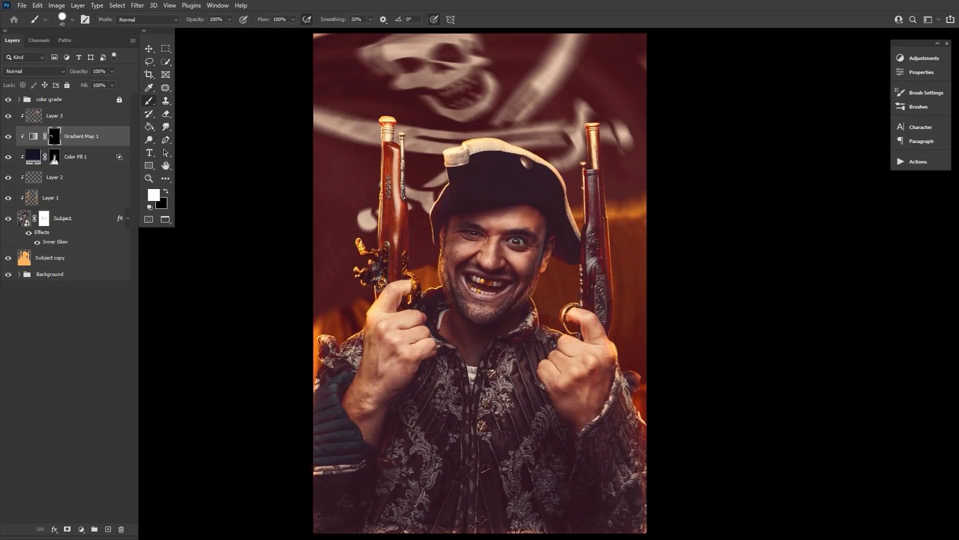
key("bracketleft")
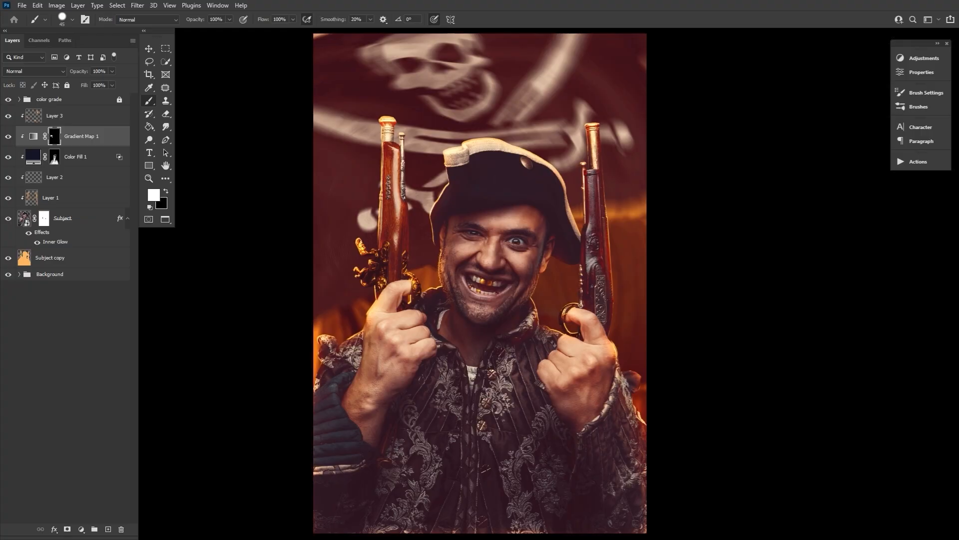
left_click_drag(599, 277, 595, 306)
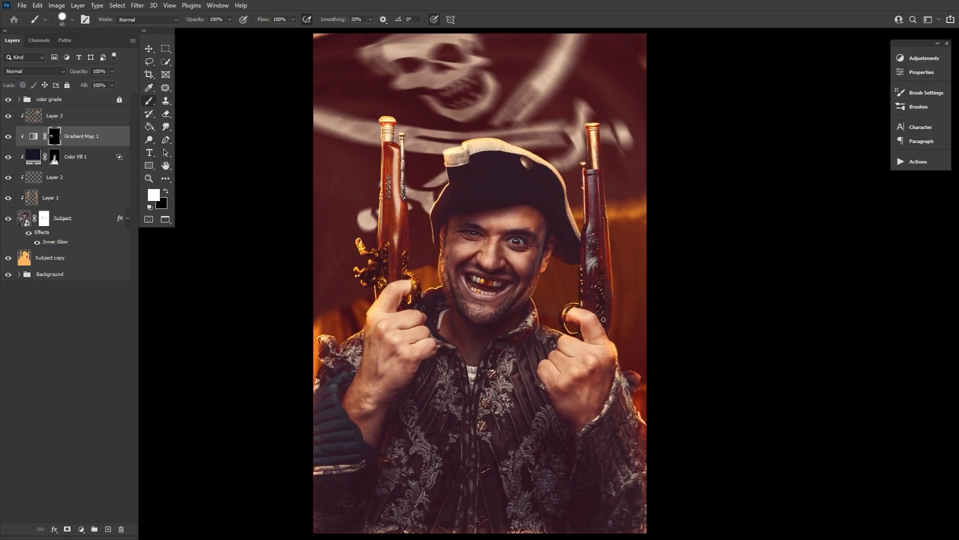
Paint the left pistol's barrel, ramrod and side ornament, plus the coat buttons, gold on Gradient Map 1's mask
mouse_move(593, 126)
left_mouse_down()
mouse_move(613, 305)
mouse_move(590, 128)
left_mouse_up()
key("bracketright")
key("bracketright")
key("bracketright")
key("bracketright")
key("bracketright")
key("bracketright")
key("x")
key("x")
key("bracketright")
key("x")
key("x")
key("bracketleft")
key("bracketleft")
key("bracketleft")
key("bracketleft")
key("bracketleft")
mouse_move(390, 125)
left_mouse_down()
mouse_move(402, 140)
mouse_move(405, 199)
left_mouse_up()
mouse_move(382, 154)
left_mouse_down()
mouse_move(378, 245)
mouse_move(383, 226)
left_mouse_up()
key("x")
key("x")
key("bracketleft")
key("bracketleft")
key("bracketleft")
key("x")
left_click_drag(385, 175, 385, 191)
key("x")
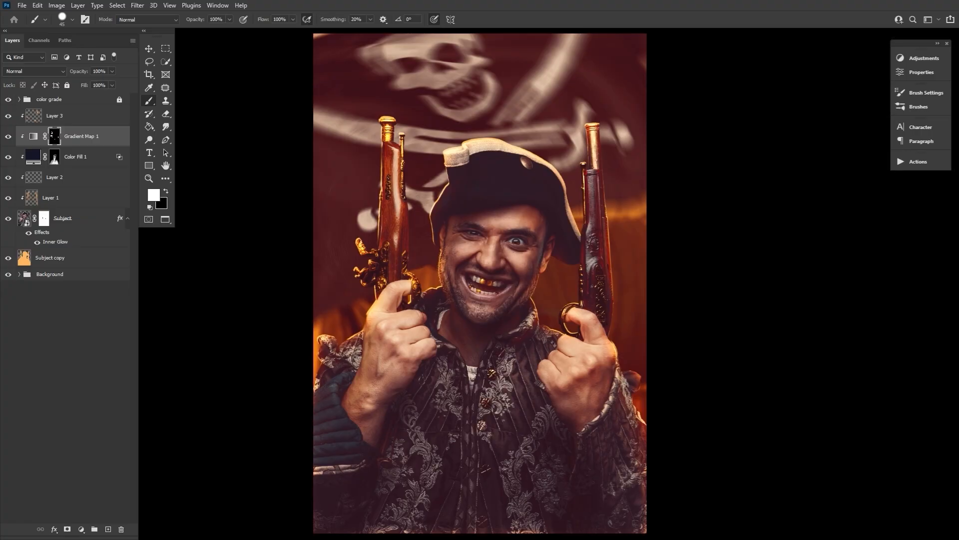
Turn the right pistol's barrel and ramrod gold by painting white on Gradient Map 1's mask
key("bracketright")
key("bracketright")
key("bracketright")
left_click_drag(598, 124, 607, 302)
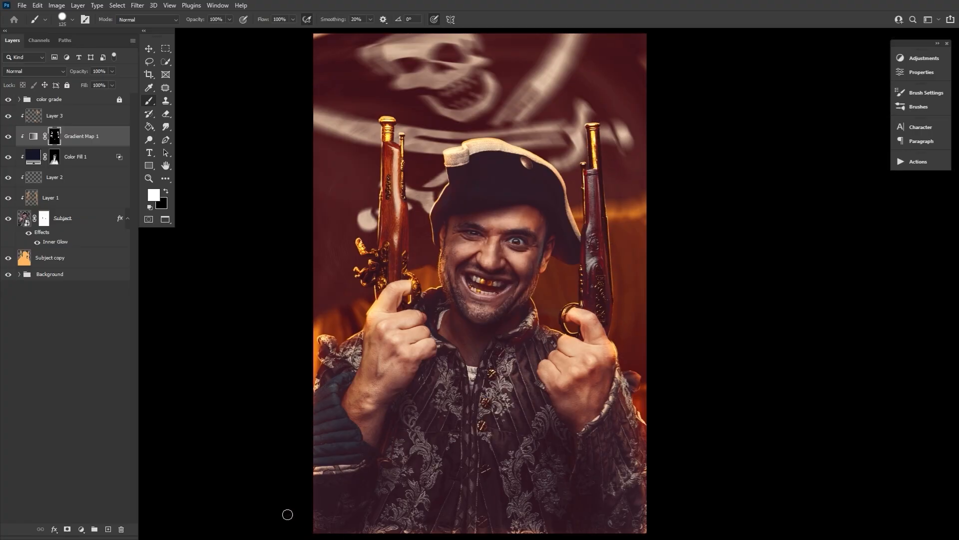
Draw a loose Lasso selection around the pirate's hat, keeping most of the face outside it
double_click(149, 178)
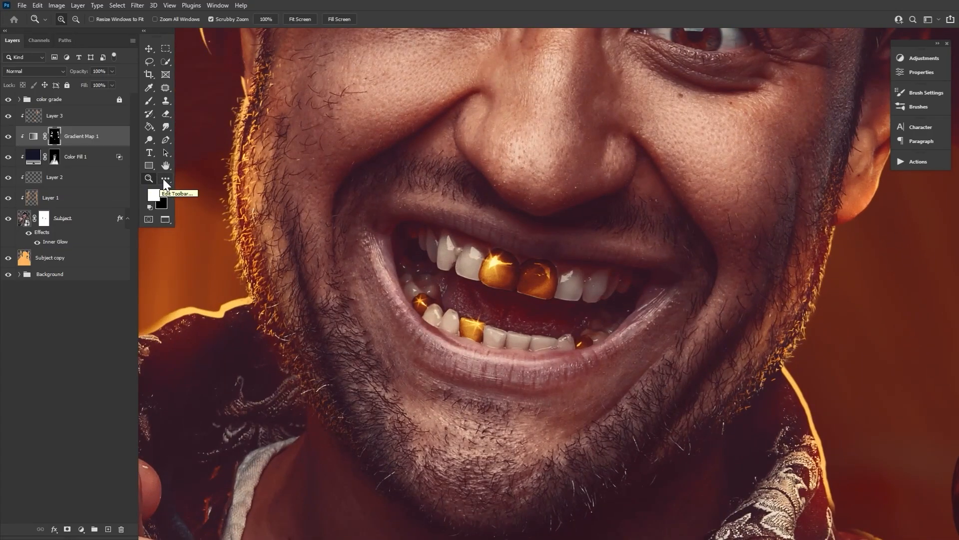
left_click_drag(298, 197, 236, 186)
left_click(236, 186)
left_click(165, 165)
left_click_drag(305, 95, 349, 384)
left_click(149, 61)
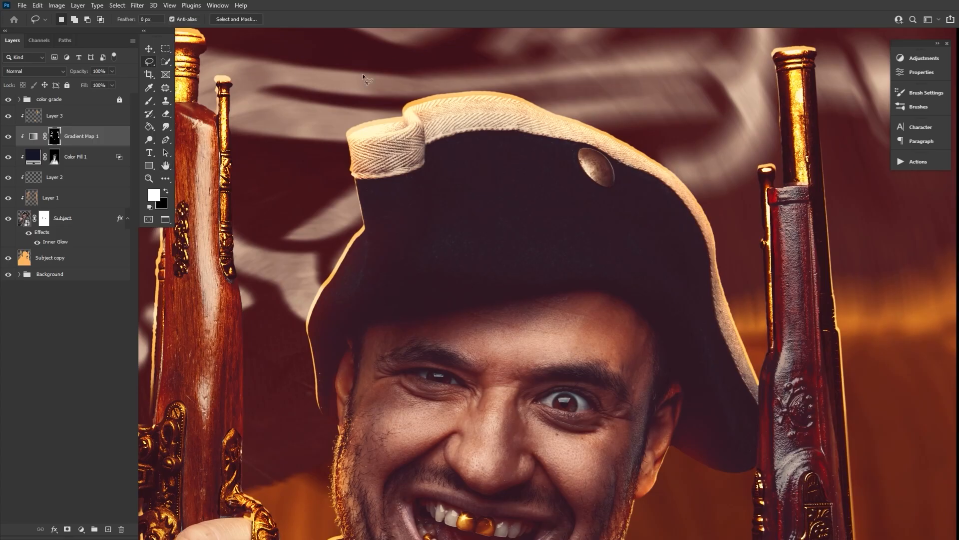
mouse_move(374, 73)
left_mouse_down()
mouse_move(274, 272)
mouse_move(386, 410)
mouse_move(482, 306)
mouse_move(652, 358)
mouse_move(706, 497)
mouse_move(776, 370)
mouse_move(739, 189)
mouse_move(428, 54)
left_mouse_up()
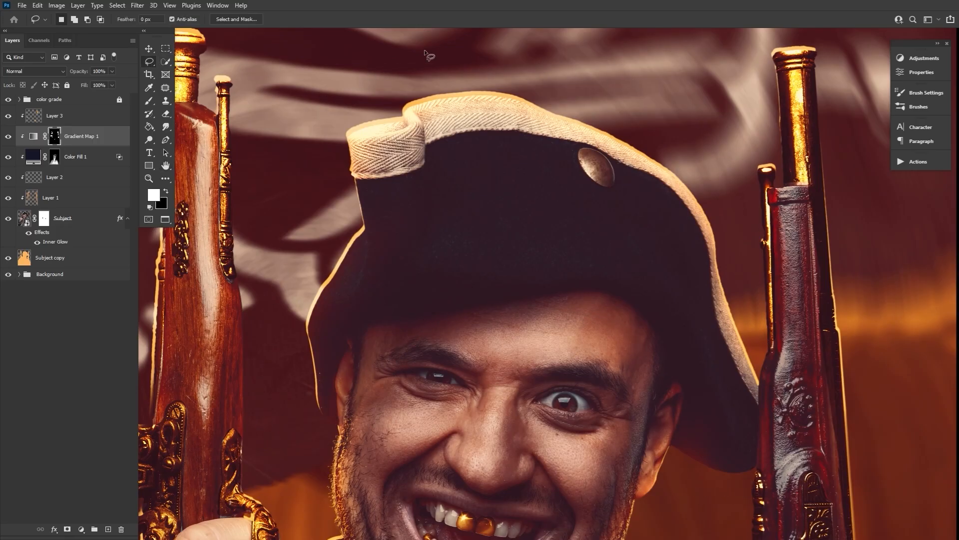
Paste a copy of the selected hat from the Subject layer above Layer 3 and convert it to a smart object
left_click(24, 218)
left_click(37, 6)
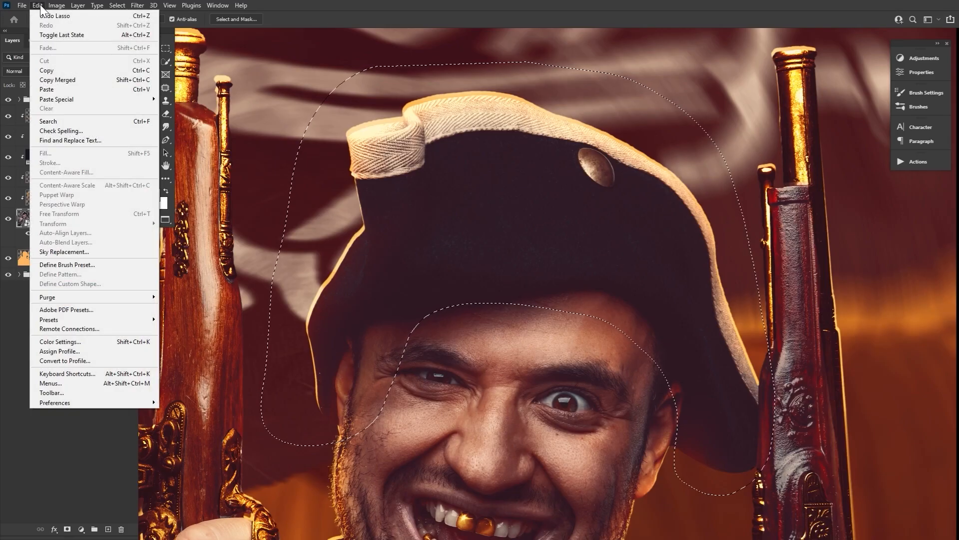
left_click(58, 72)
left_click(67, 116)
left_click(37, 6)
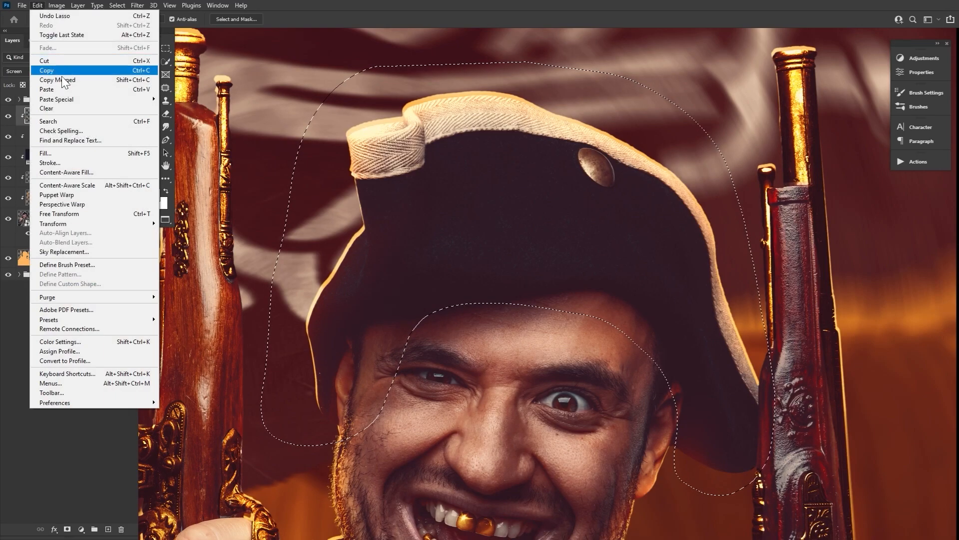
left_click(61, 89)
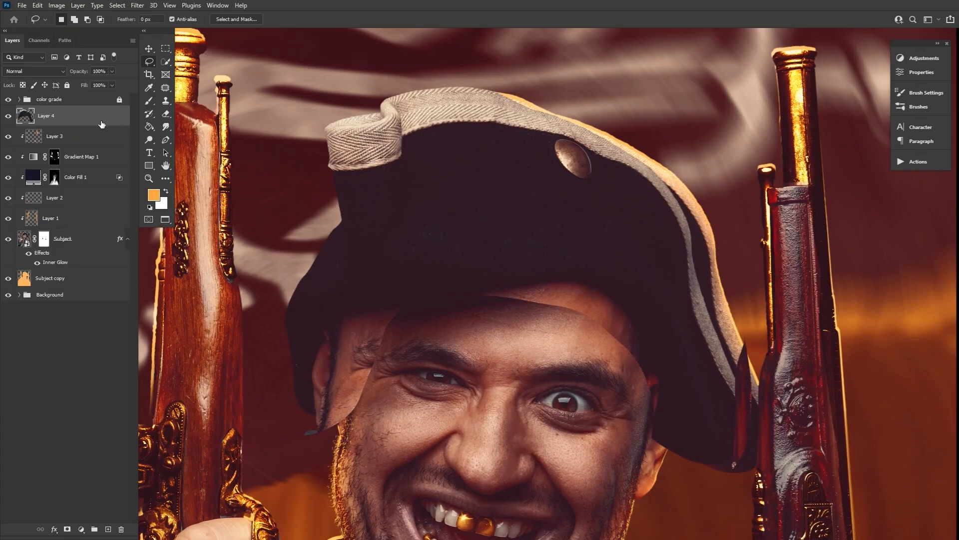
right_click(102, 122)
left_click(147, 254)
Enlarge the hat copy to about 122% and reposition it over the original hat
left_click(149, 178)
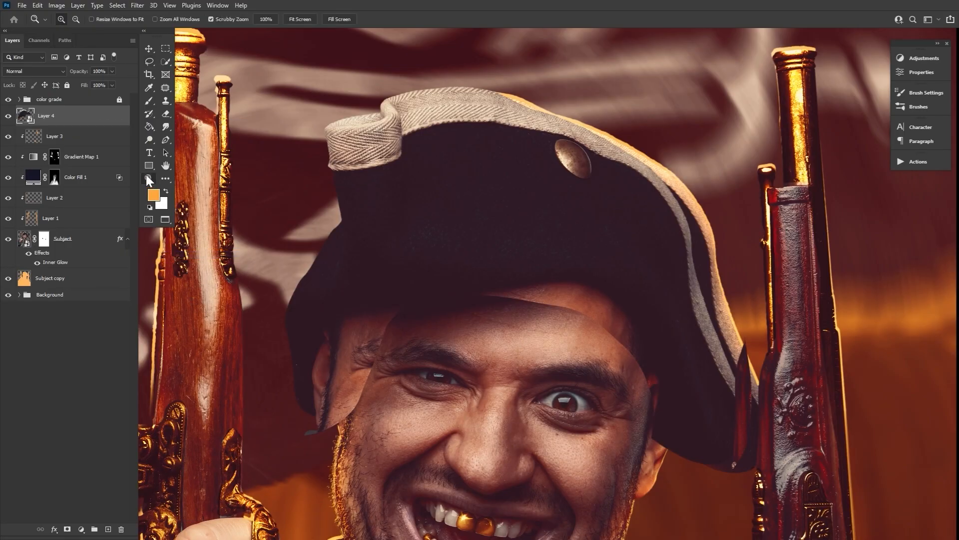
left_click_drag(355, 189, 299, 197)
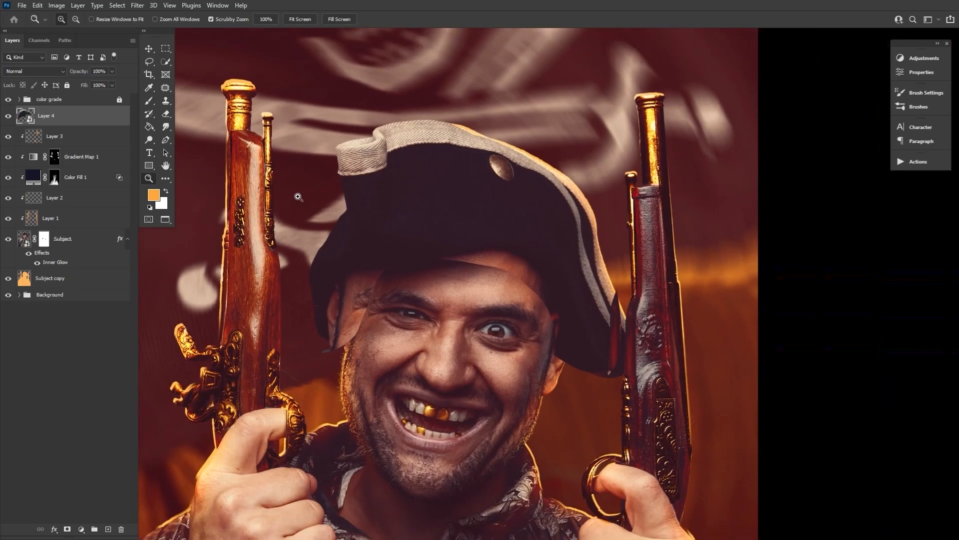
left_click(149, 48)
left_click(465, 119)
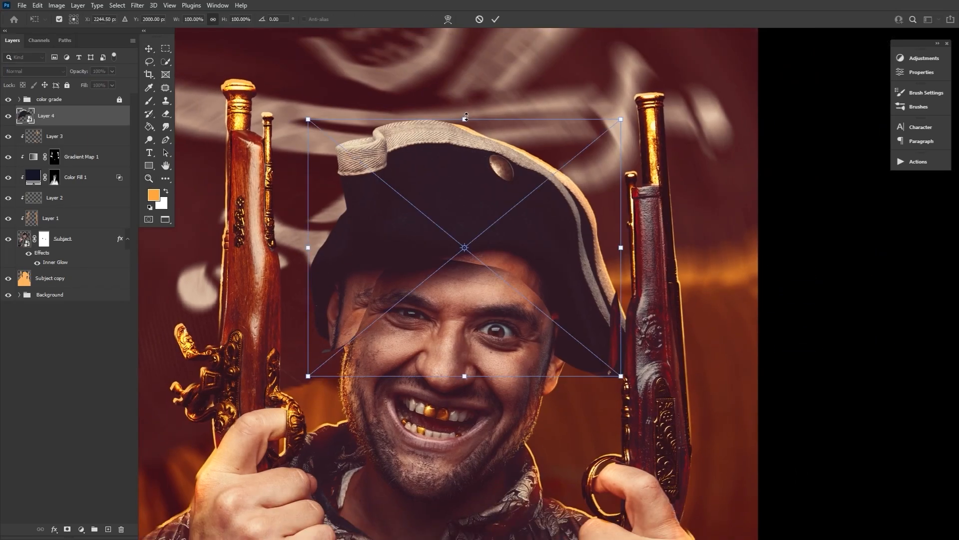
left_click_drag(465, 118, 456, 61)
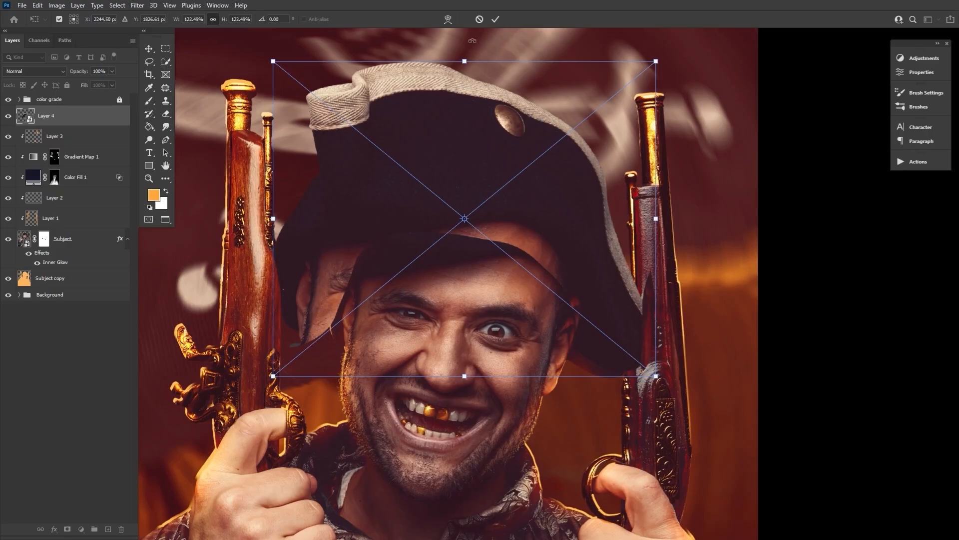
left_click(496, 19)
left_click_drag(472, 153, 481, 168)
left_click_drag(463, 252, 410, 188)
left_click(67, 530)
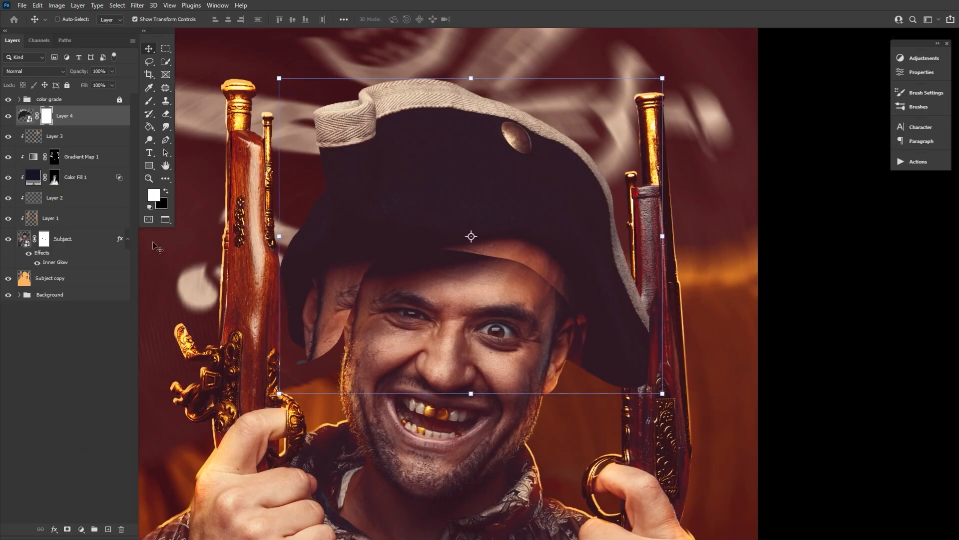
left_click(149, 100)
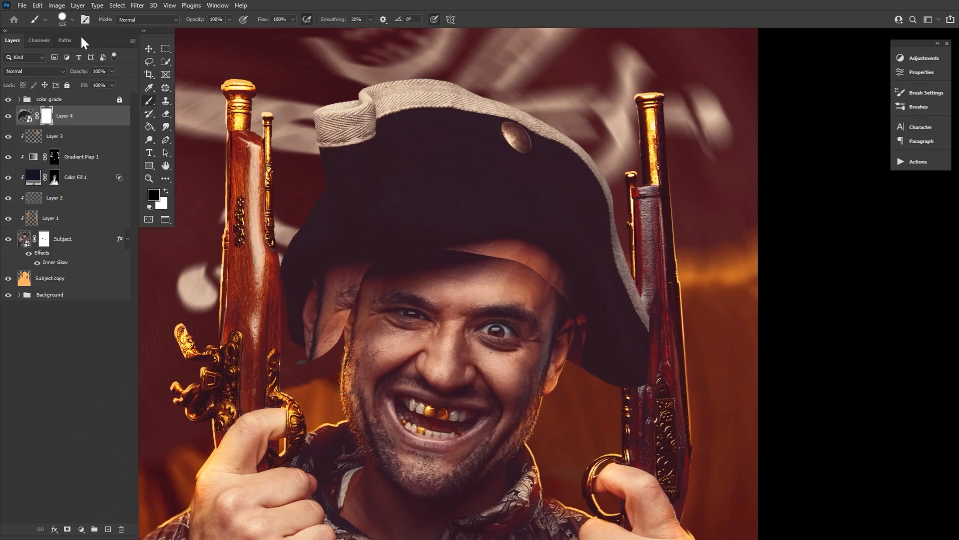
left_click(65, 19)
left_click(161, 154)
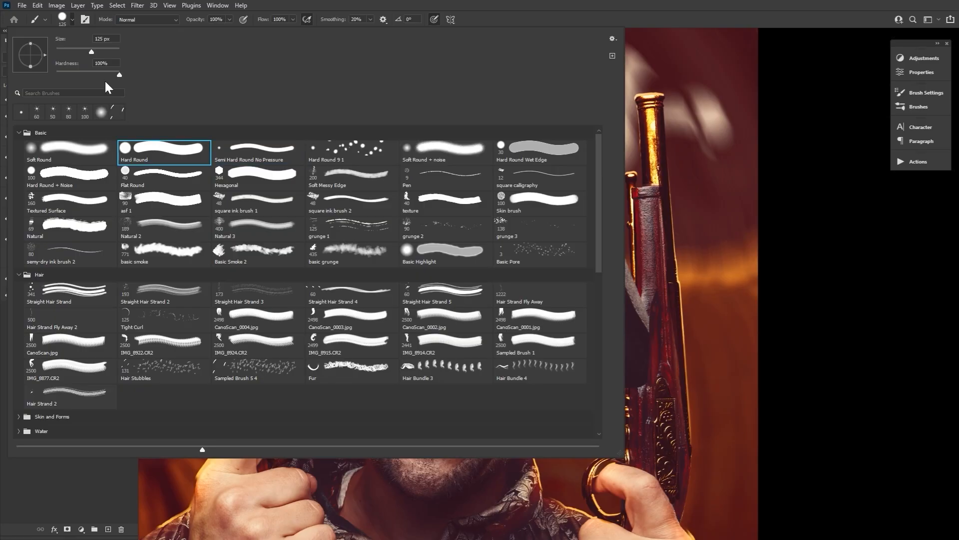
left_click(803, 364)
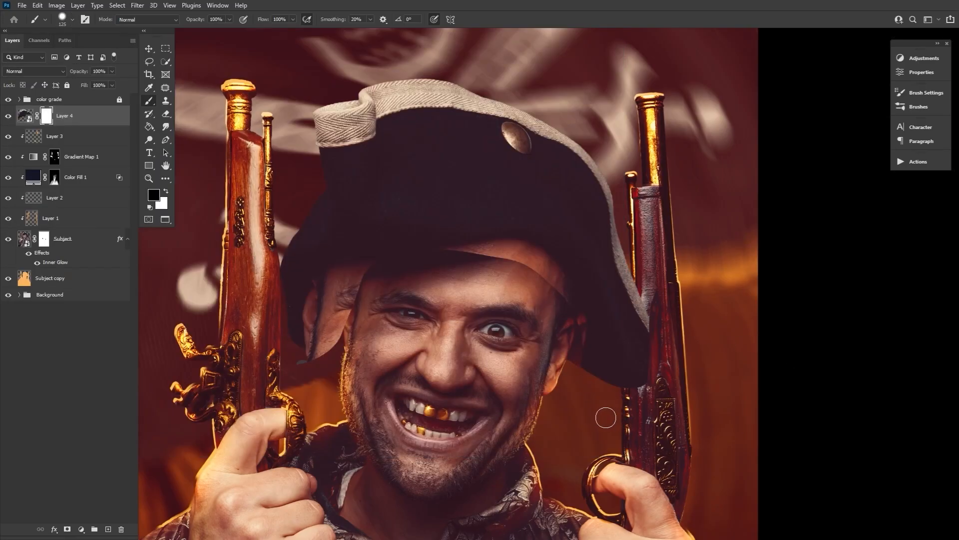
left_click_drag(549, 258, 432, 297)
left_click_drag(358, 277, 312, 345)
left_click_drag(597, 382, 618, 390)
Reposition and tilt the hat copy, and warp its lower corner to fit the head between the pistols
left_click(150, 49)
mouse_move(322, 238)
left_mouse_down()
mouse_move(347, 231)
mouse_move(336, 234)
left_mouse_up()
key("Return")
key("ctrl+t")
left_click_drag(645, 245, 625, 240)
key("Return")
key("Delete")
key("ctrl+t")
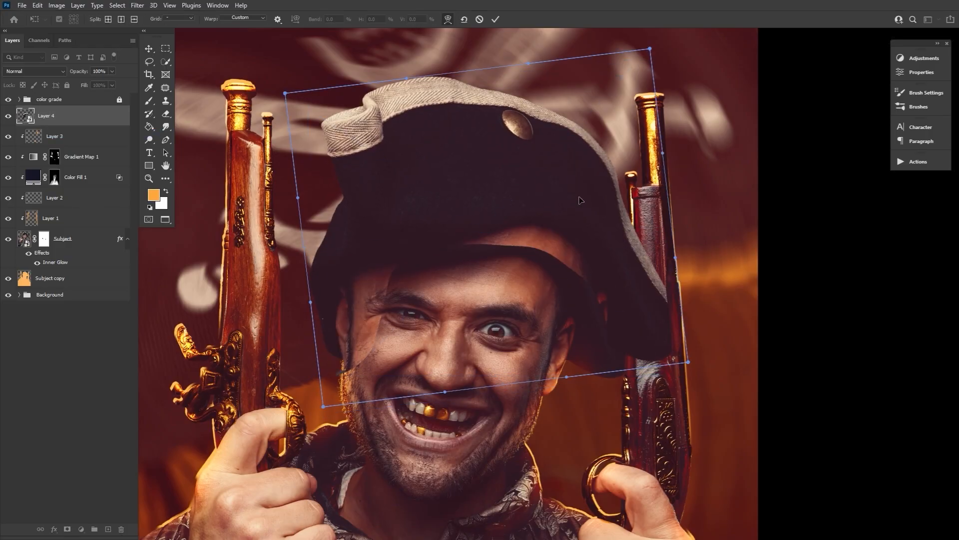
left_click(448, 19)
left_click_drag(687, 362, 638, 388)
left_click(495, 19)
left_click(67, 529)
key("b")
left_click_drag(388, 285, 357, 350)
left_click_drag(552, 263, 378, 277)
left_click_drag(639, 360, 622, 253)
left_click_drag(336, 215, 318, 291)
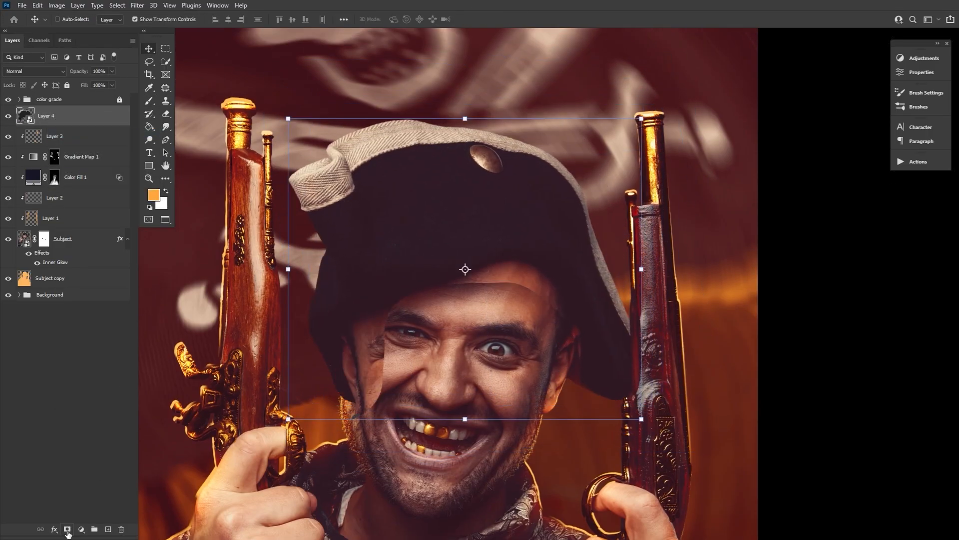
Mask the hat copy and paint black over its leftover face, the pistol overlap and the excess left brim
left_click(67, 529)
key("b")
left_click_drag(547, 295, 465, 280)
left_click_drag(383, 315, 357, 407)
left_click_drag(348, 320, 348, 346)
left_click_drag(639, 321, 639, 392)
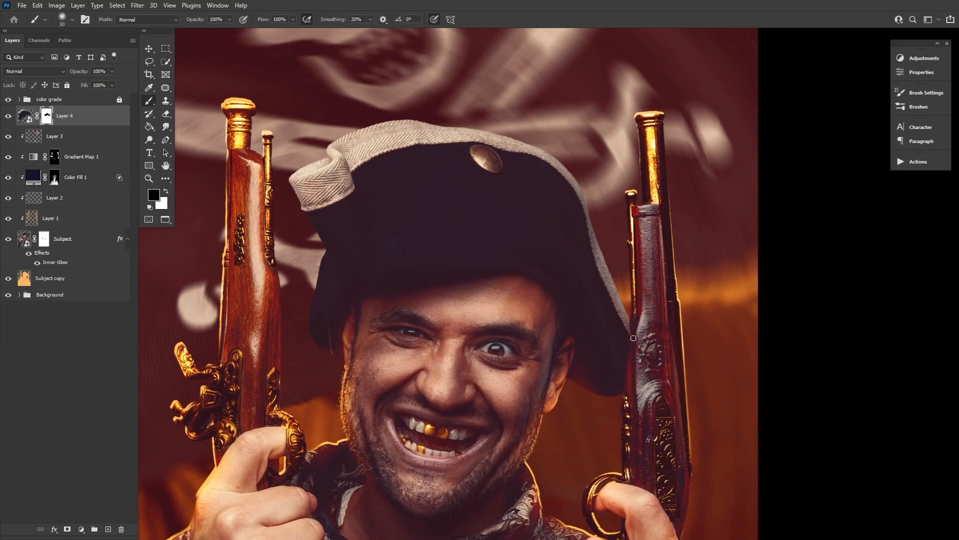
left_click_drag(325, 350, 323, 250)
key("bracketleft")
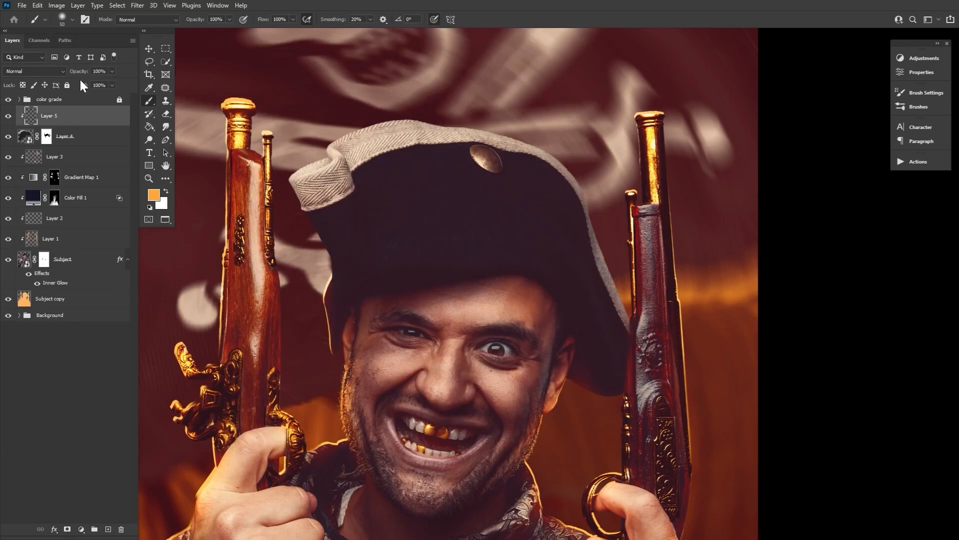
Give Layer 4 copy an orange Color Overlay and set its blend mode to Screen
left_click(54, 529)
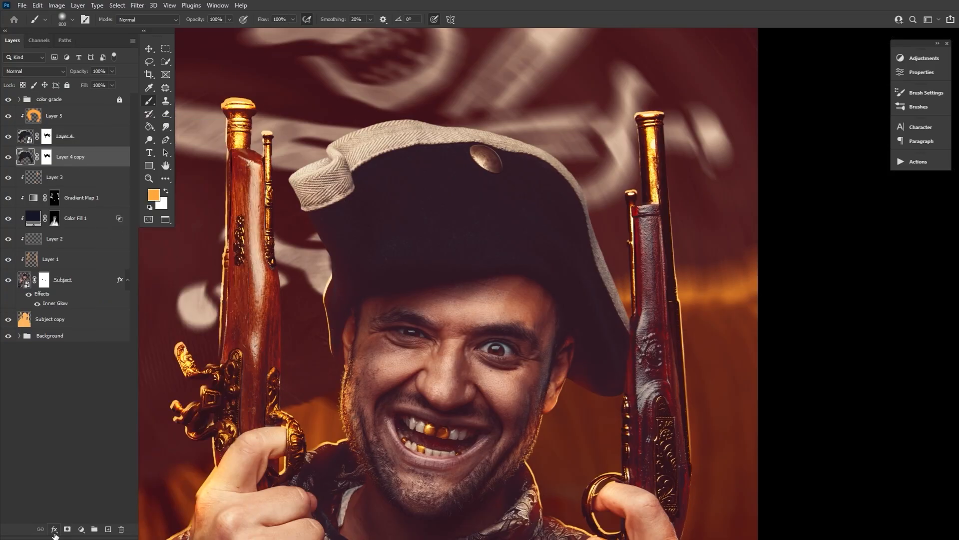
left_click(75, 497)
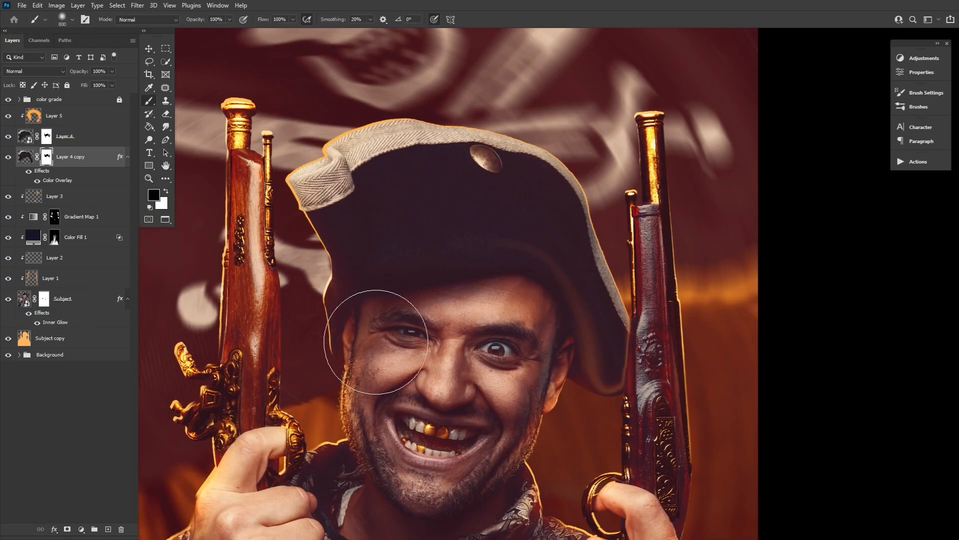
left_click(34, 71)
left_click(31, 146)
Erase the excess orange along the lower part of Layer 4 copy with a large soft eraser, leaving the hat's rim glow
key("e")
left_click_drag(326, 267, 293, 196)
key("z")
left_click(438, 272, "alt")
left_click(167, 114)
key("bracketright")
key("bracketright")
key("bracketright")
key("bracketright")
key("bracketright")
key("bracketright")
key("bracketright")
key("bracketright")
key("bracketright")
left_click(9, 136)
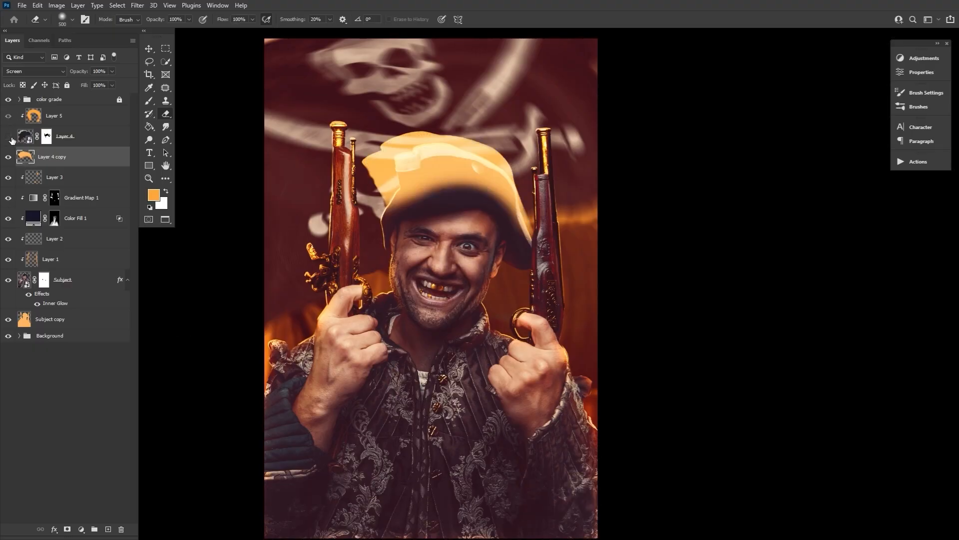
left_click(8, 137)
key("h")
left_click_drag(336, 167, 339, 165)
key("ctrl+0")
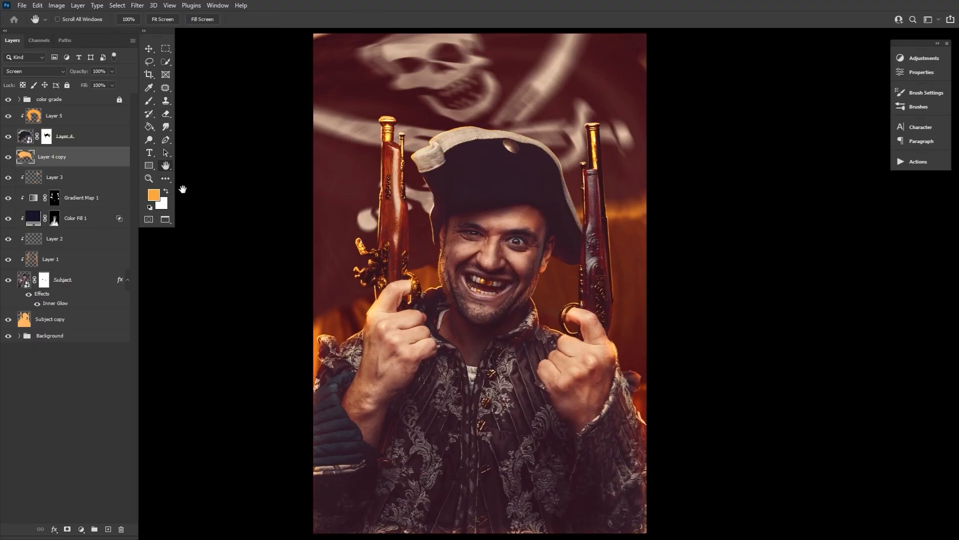
Place the white ostrich feather image above Subject copy, slightly rotated behind the pirate, and set its blend mode to Screen
left_click(84, 321)
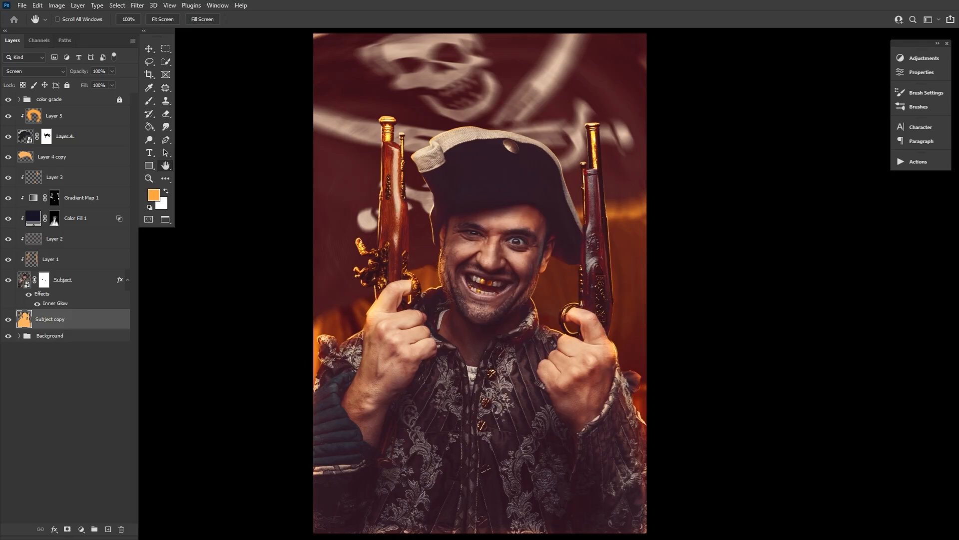
left_click_drag(395, 204, 410, 210)
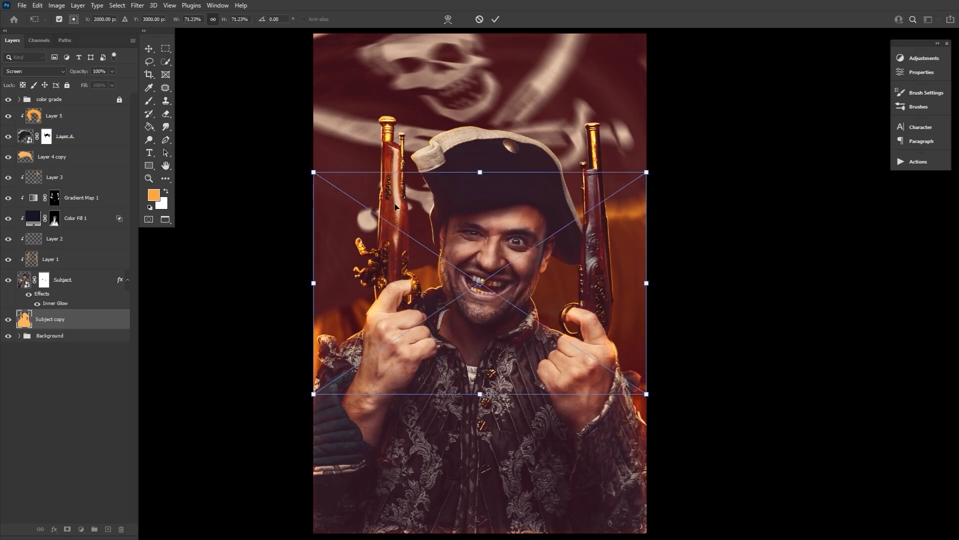
left_click_drag(500, 147, 276, 223)
left_click(494, 19)
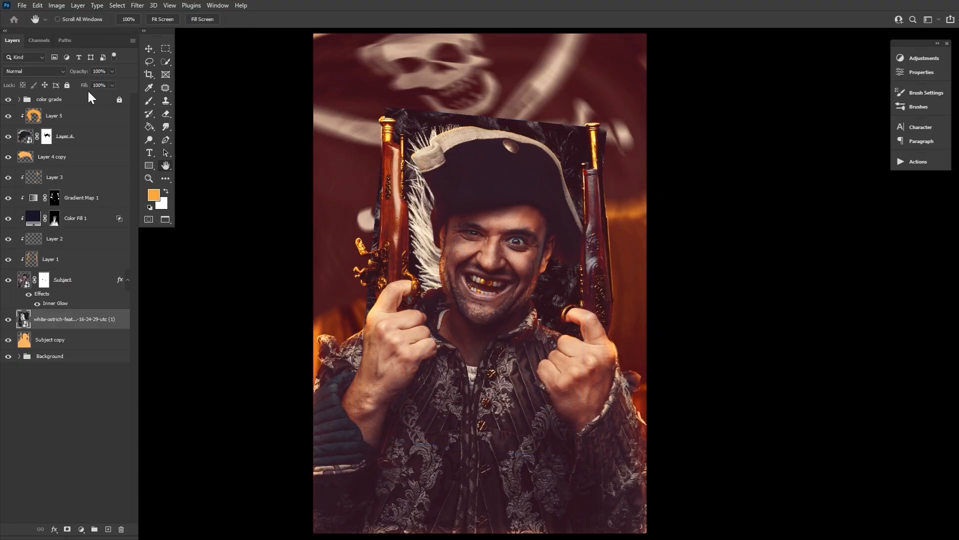
left_click(41, 71)
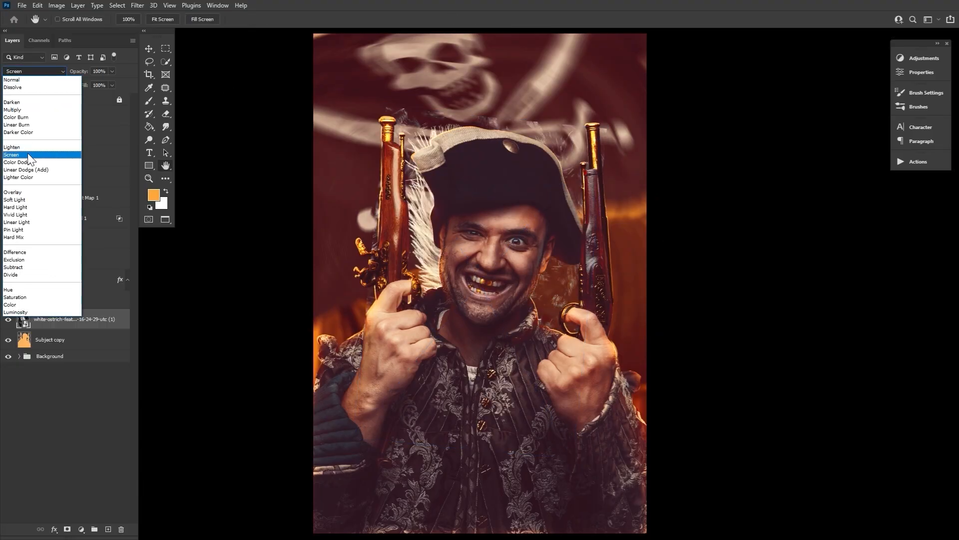
left_click(28, 154)
Scale and rotate the feather so that it rises from behind the top of the hat
left_click(153, 51)
left_click_drag(483, 99, 503, 174)
left_click_drag(550, 83, 565, 61)
left_click_drag(557, 109, 569, 110)
left_click(494, 19)
Mask out the feather image's surroundings with a black brush and lower the feather slightly behind the hat
left_click(67, 528)
key("b")
key("d")
key("x")
mouse_move(457, 105)
left_mouse_down()
mouse_move(480, 122)
mouse_move(504, 77)
left_mouse_up()
key("bracketright")
mouse_move(615, 105)
left_mouse_down()
mouse_move(569, 156)
mouse_move(562, 122)
left_mouse_up()
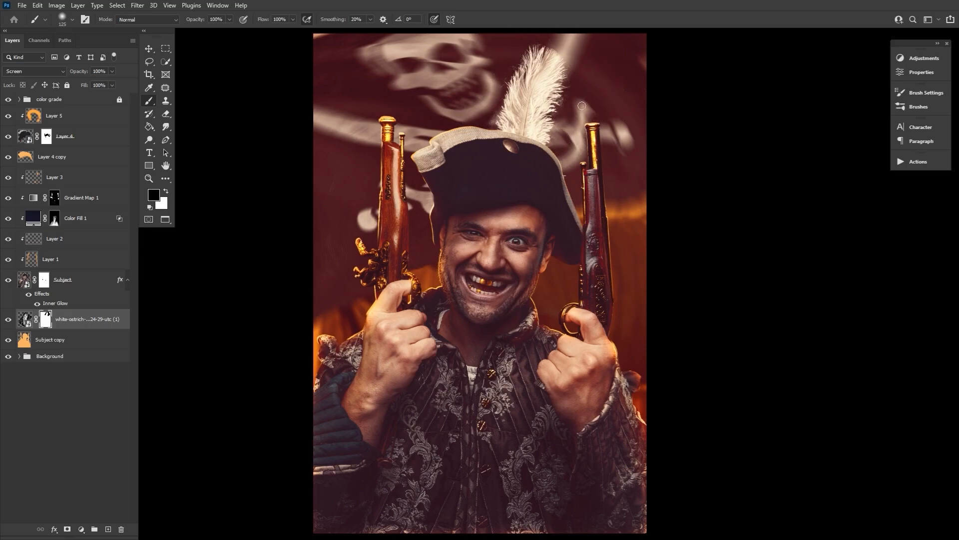
key("v")
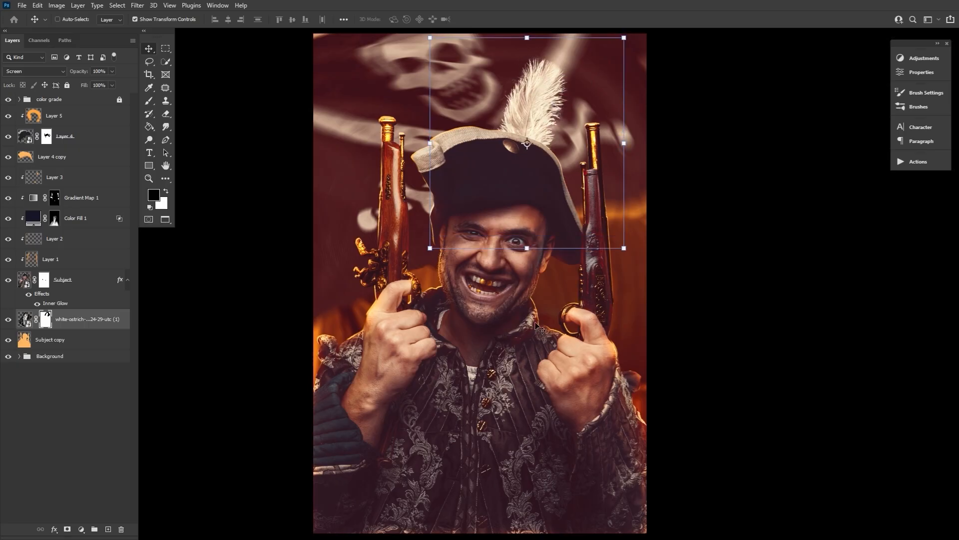
left_click(166, 165)
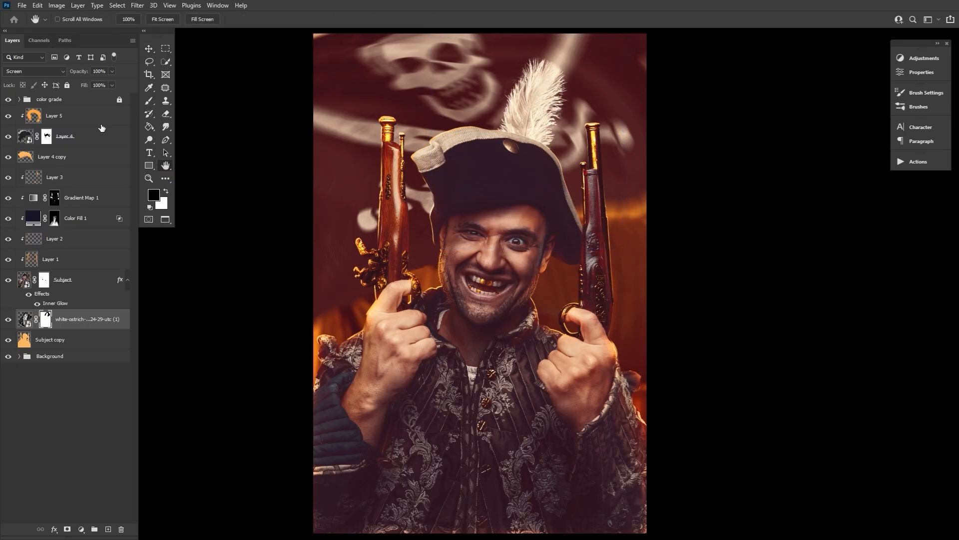
Add a new layer above Layer 5 and set the foreground colour to black for drawing an eye patch
left_click(94, 122)
left_click(108, 529)
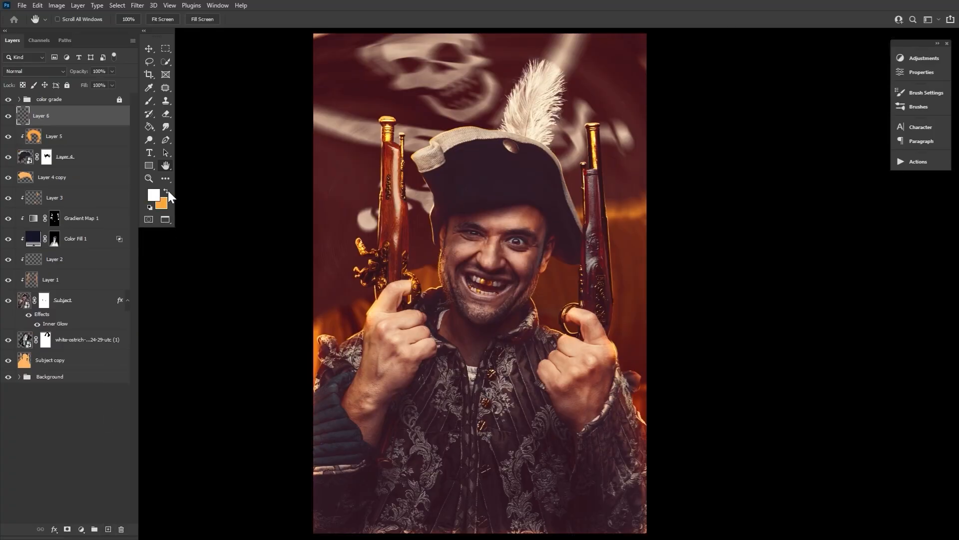
left_click(149, 178)
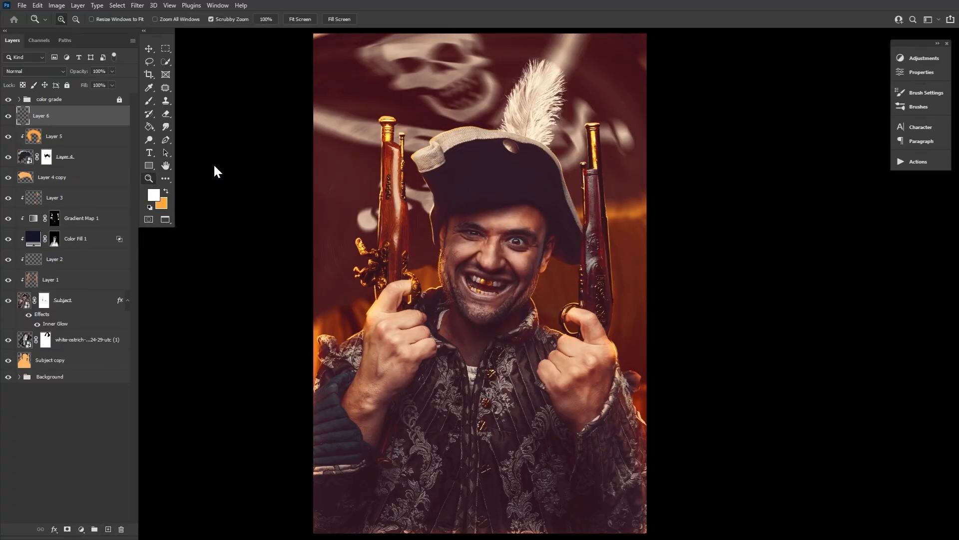
left_click(439, 200)
left_click_drag(442, 123, 433, 470)
key("ctrl+minus")
key("ctrl+minus")
left_click(166, 141)
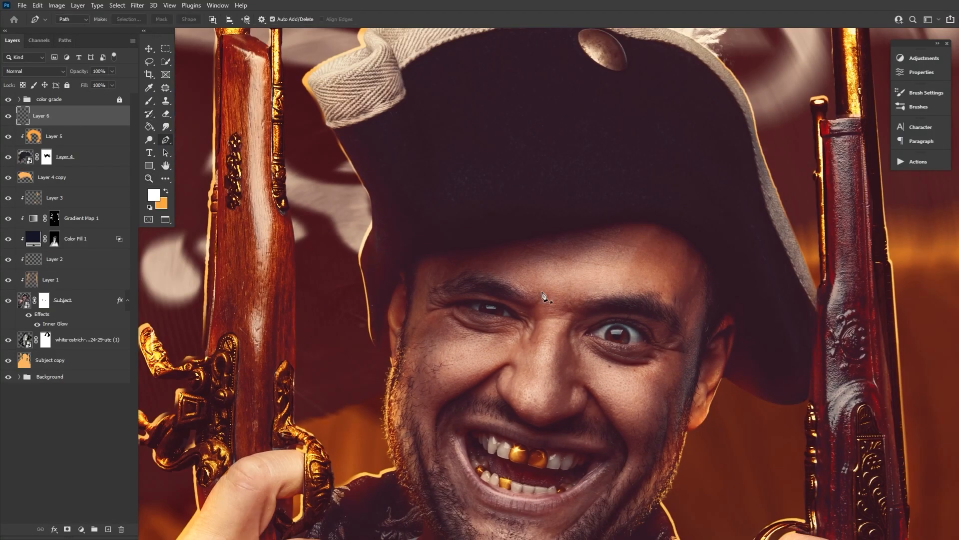
left_click(155, 195)
left_click_drag(300, 300, 208, 394)
left_click(507, 202)
Start a Pen path for the eye patch on the forehead, following the hat brim and curving down the outer side of the face
left_click(612, 225)
left_click_drag(506, 245, 486, 248)
left_click_drag(412, 254, 403, 259)
left_click_drag(388, 329, 389, 349)
left_click_drag(460, 332, 475, 326)
left_click_drag(526, 285, 542, 276)
mouse_move(625, 240)
left_mouse_down()
mouse_move(642, 230)
mouse_move(623, 223)
left_mouse_up()
left_click(612, 225)
key("ctrl+z")
key("ctrl+z")
key("ctrl+z")
key("ctrl+z")
key("ctrl+z")
Close the eye patch path with a curved lower edge beneath the closed-off eye, and fill it with the black foreground colour
left_click_drag(451, 350, 515, 310)
left_click_drag(539, 285, 552, 274)
left_click_drag(615, 236, 628, 229)
left_click_drag(625, 224, 616, 223)
left_click(612, 226)
right_click(518, 221)
left_click(537, 267)
left_click(484, 171)
key("Escape")
Warp the black eye patch so its edges fit the hat brim and curve around the eye and outer cheek
key("ctrl+t")
right_click(523, 256)
left_click(542, 327)
left_click_drag(549, 223, 544, 217)
left_click_drag(630, 223, 634, 219)
left_click_drag(487, 317, 493, 322)
left_click_drag(630, 270, 633, 270)
left_click_drag(388, 318, 381, 318)
left_click_drag(388, 223, 388, 231)
left_click_drag(540, 313, 518, 312)
left_click(495, 20)
Place the crumpled gray cloth image above Layer 6, scaled to 51.26%
left_click(165, 167)
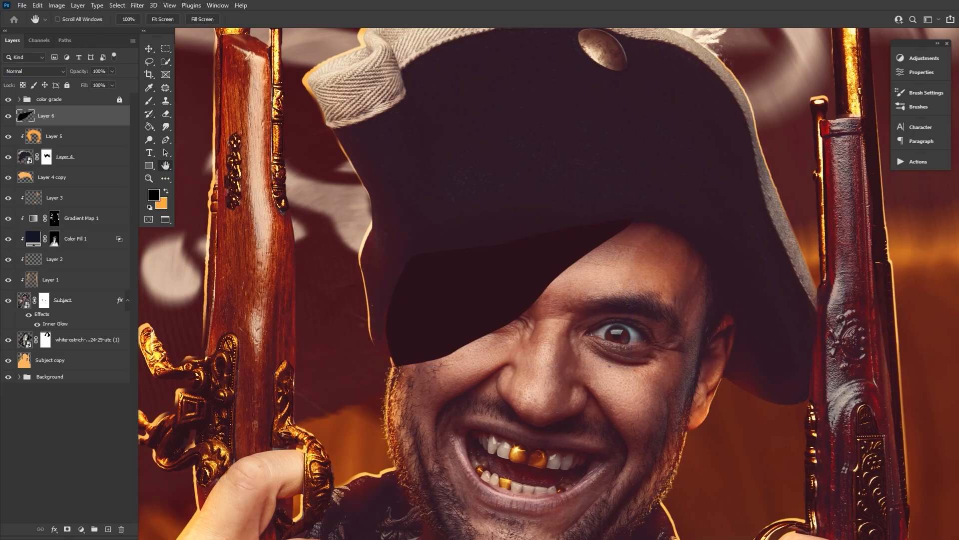
left_click_drag(568, 495, 424, 266)
left_click_drag(860, 282, 493, 283)
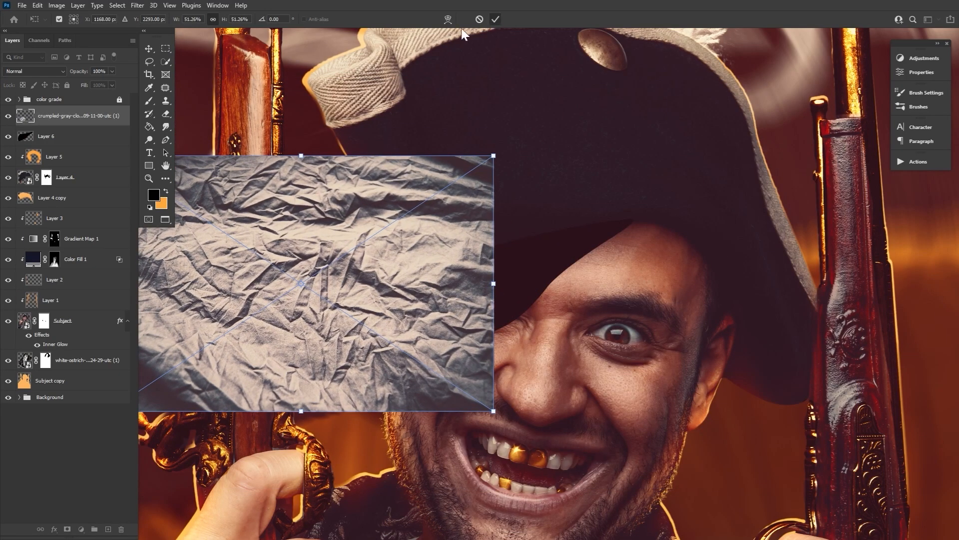
left_click(495, 19)
Clip the crumpled cloth image to Layer 6 and position it over the eye patch
left_click(95, 124, "alt")
key("v")
left_click_drag(299, 282, 645, 291)
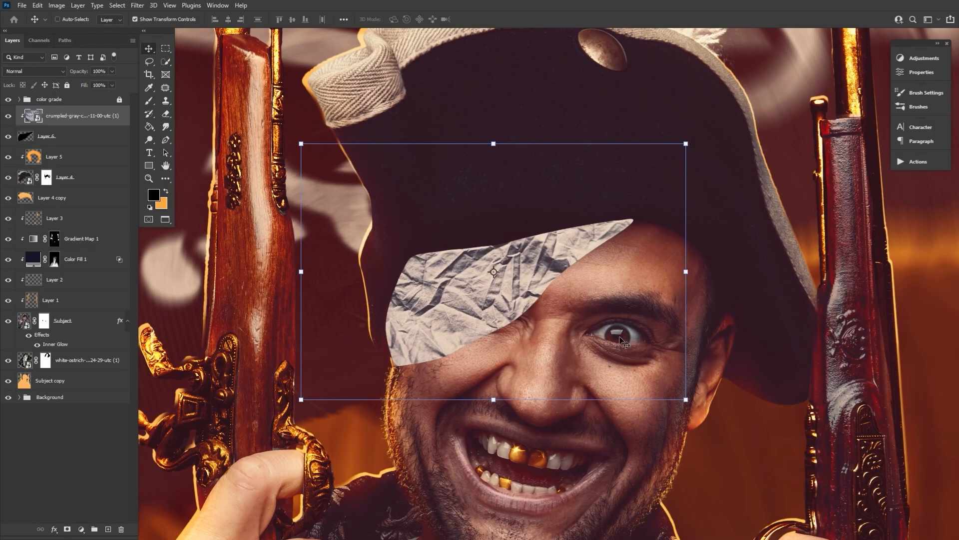
Darken the cloth texture with a Curves adjustment, raising the black point and lowering the white point's output to 6
left_click(62, 6)
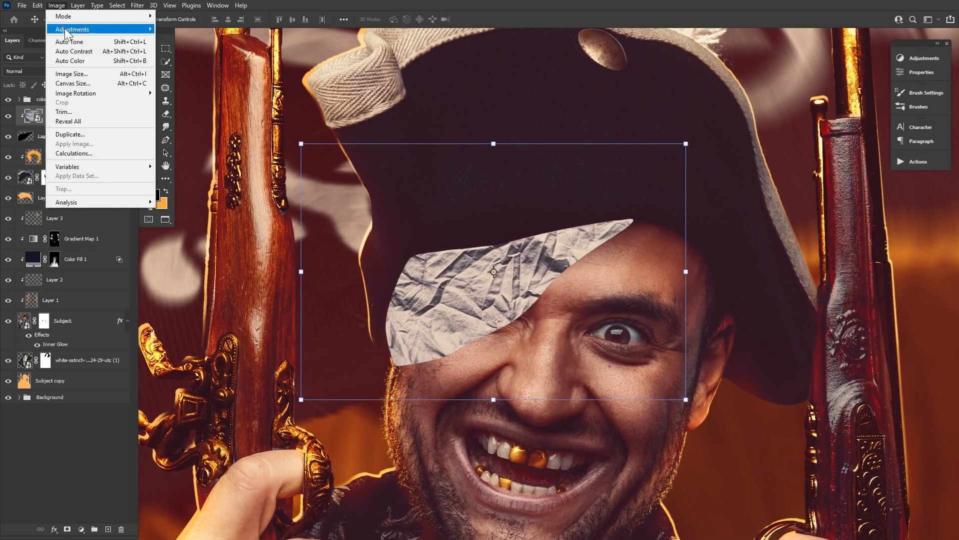
mouse_move(75, 29)
left_click(198, 47)
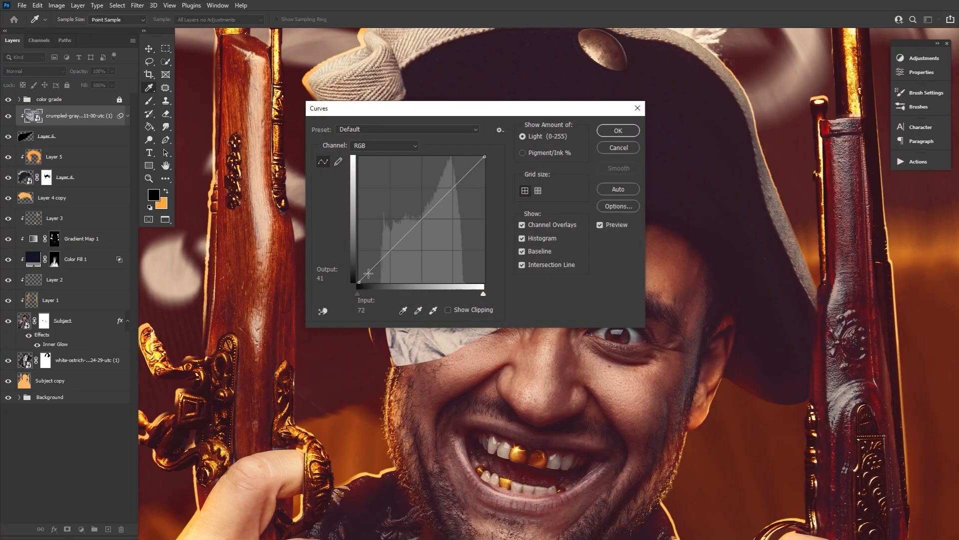
left_click_drag(360, 282, 359, 261)
left_click_drag(422, 212, 434, 238)
left_click_drag(472, 108, 225, 193)
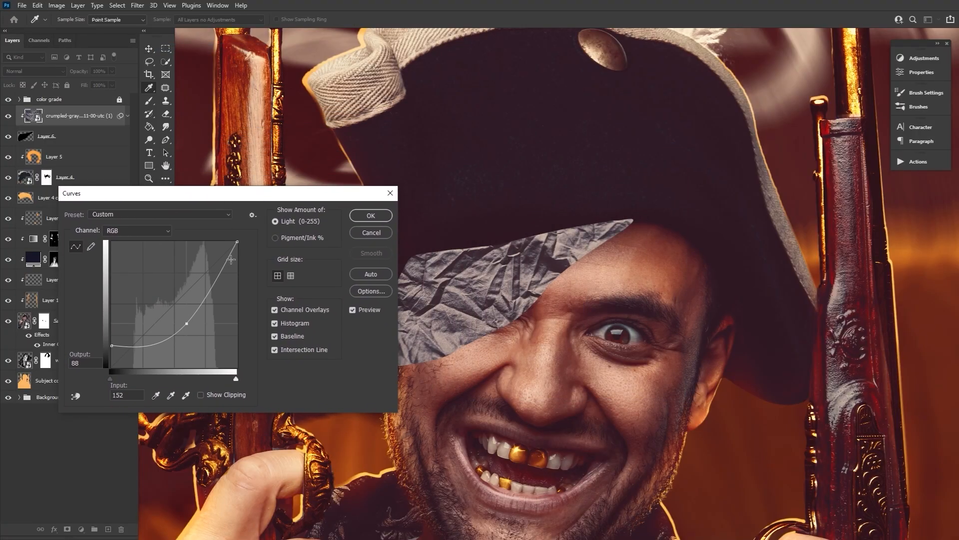
left_click_drag(237, 242, 236, 363)
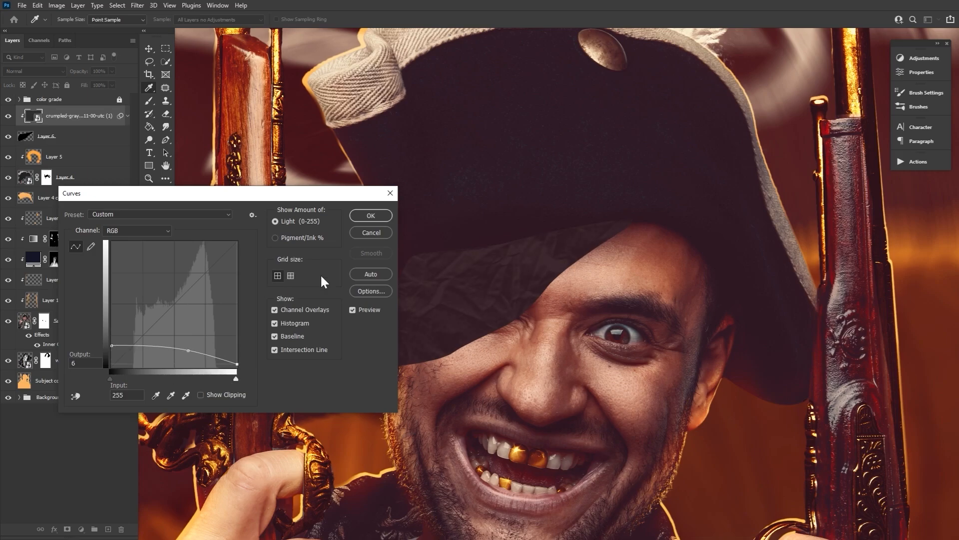
left_click(370, 215)
Cool the cloth texture with a midtone Color Balance of -26 cyan-red, 0 magenta-green and 21 yellow-blue
left_click(56, 5)
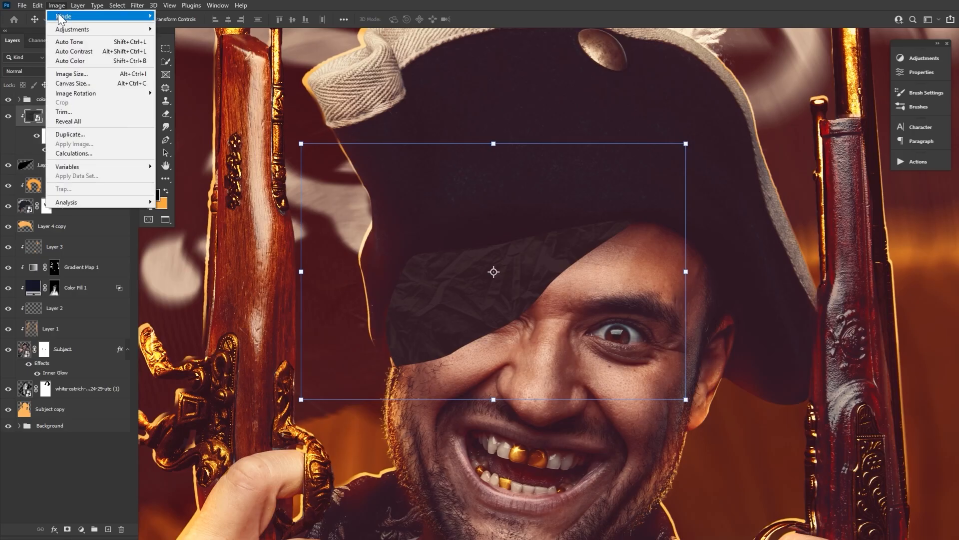
mouse_move(73, 29)
left_click(208, 91)
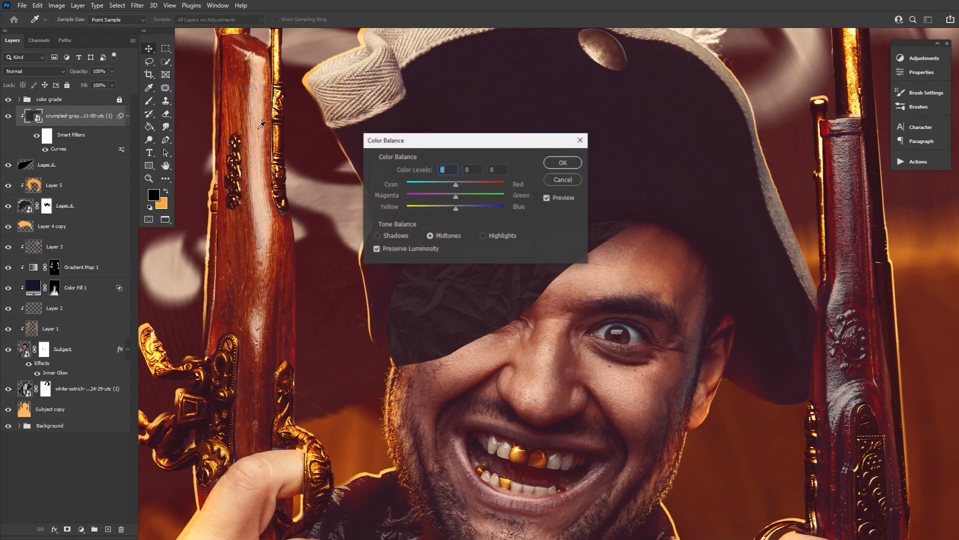
type("-26")
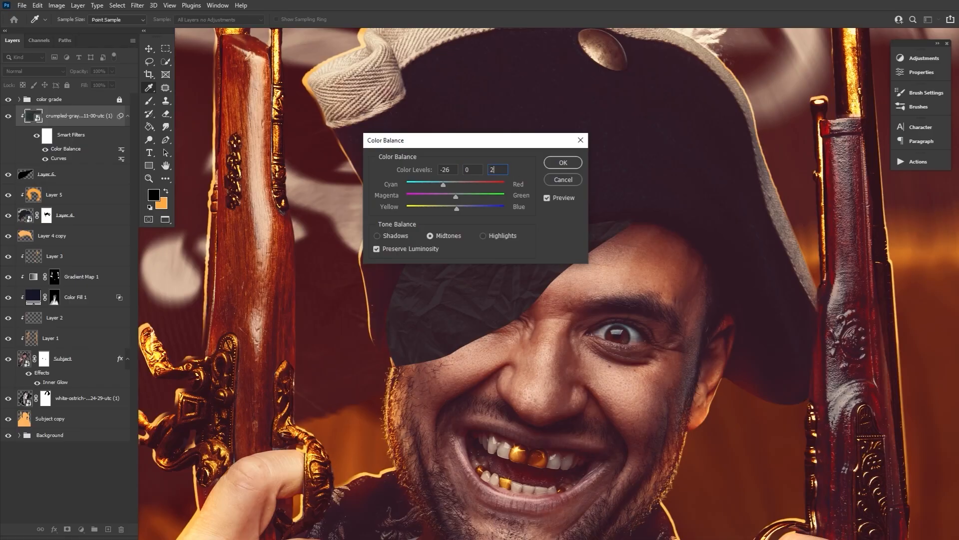
left_click_drag(506, 145, 329, 408)
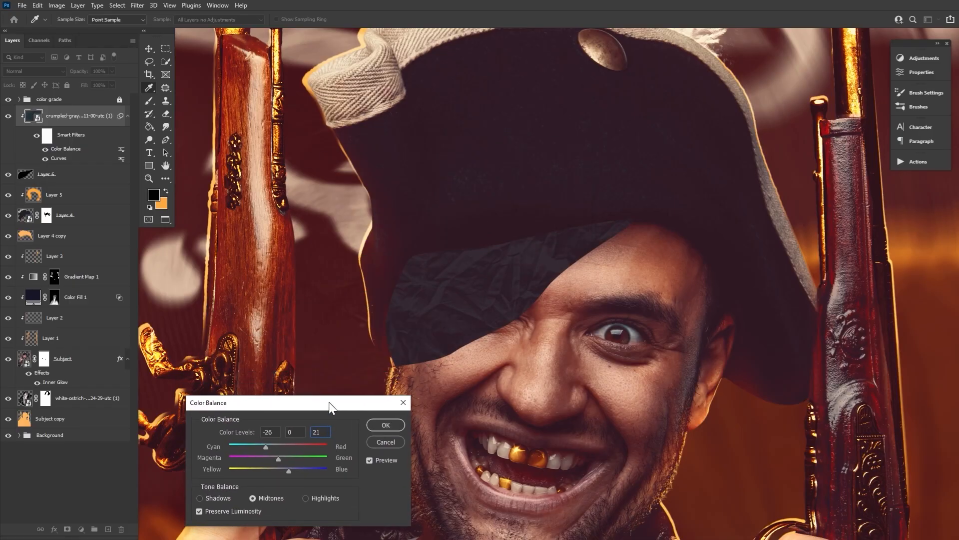
left_click(386, 425)
key("v")
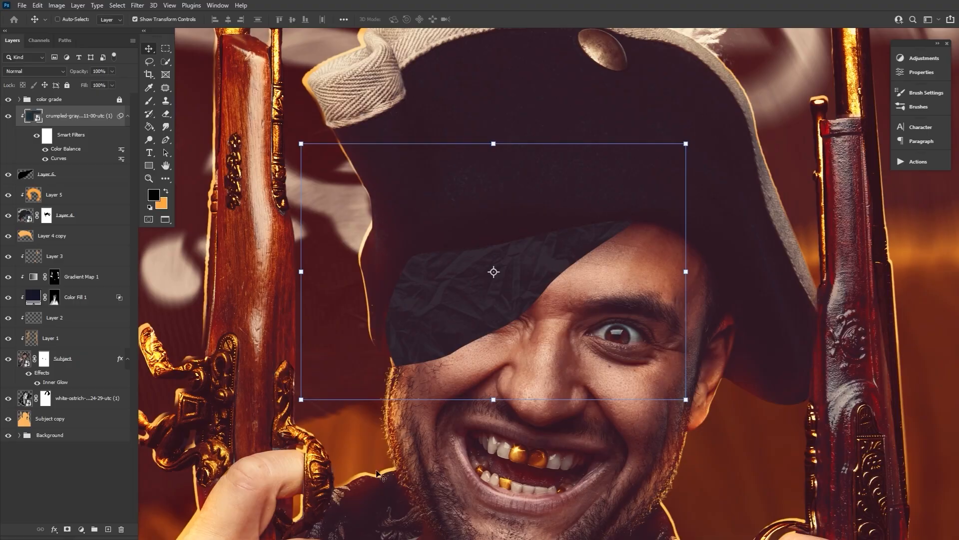
Refine the cloth's Curves filter, lowering the black point slightly and setting the white point's output to 0
left_click(150, 181)
left_click_drag(436, 251, 461, 299)
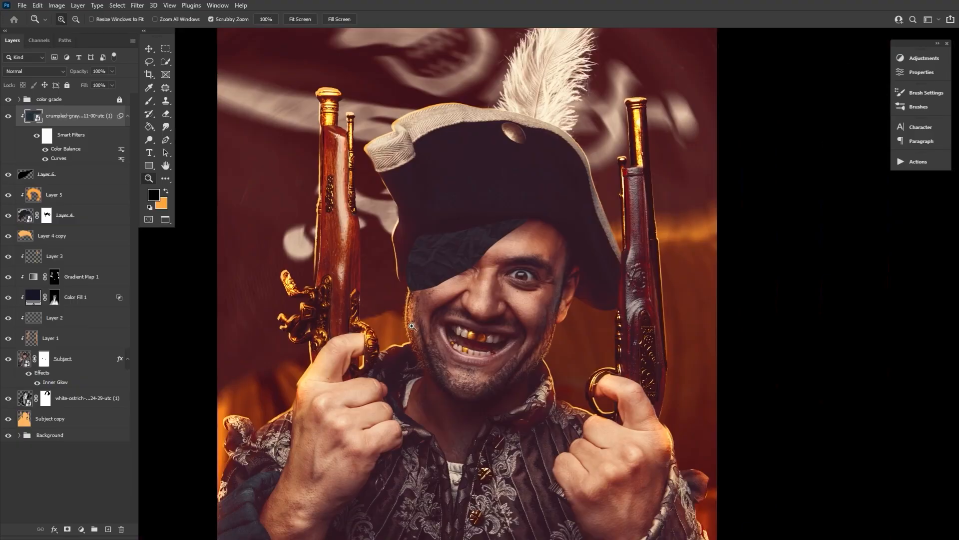
double_click(64, 159)
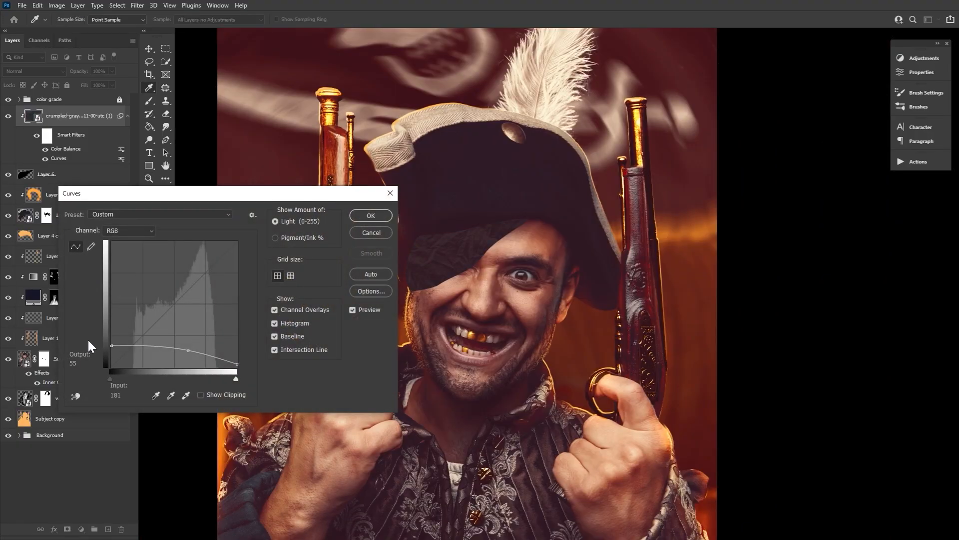
left_click_drag(111, 346, 109, 349)
left_click_drag(235, 364, 237, 379)
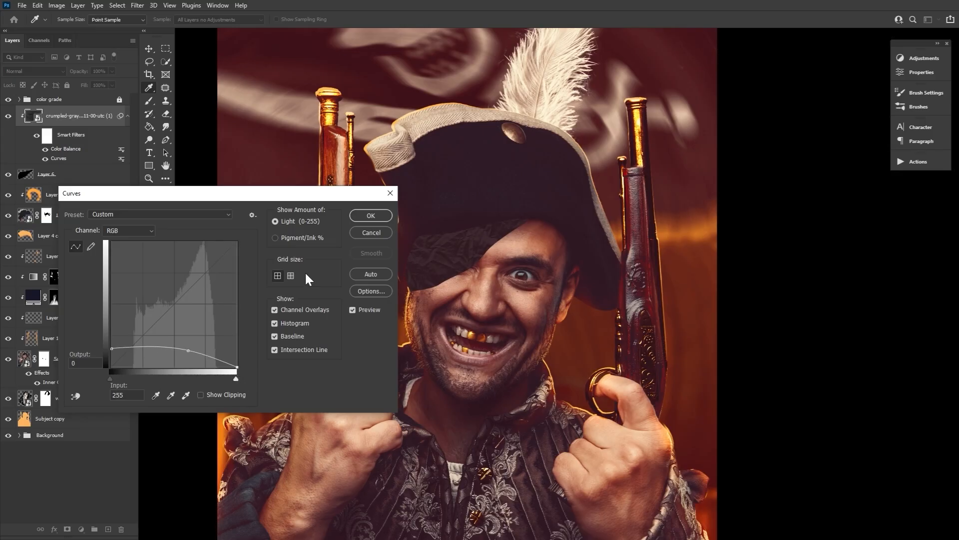
left_click(368, 215)
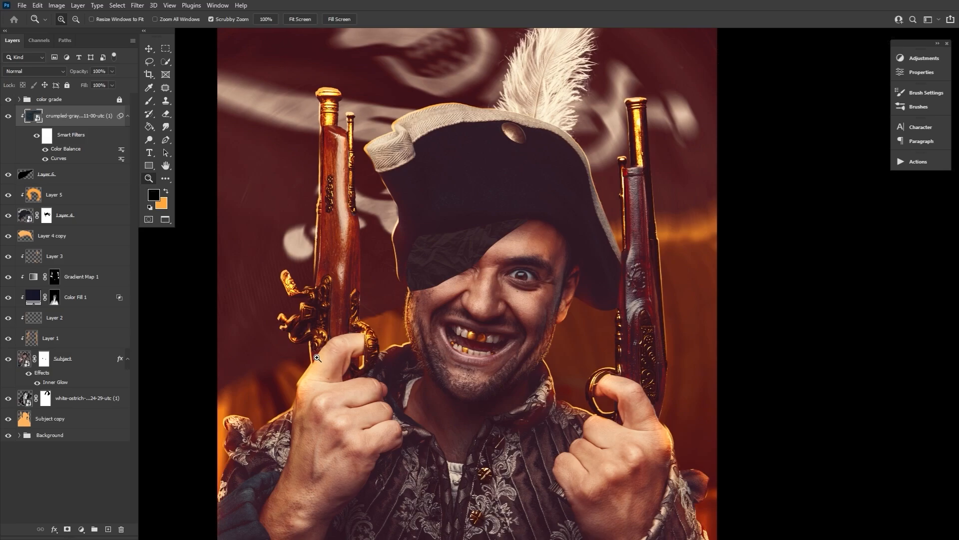
key("h")
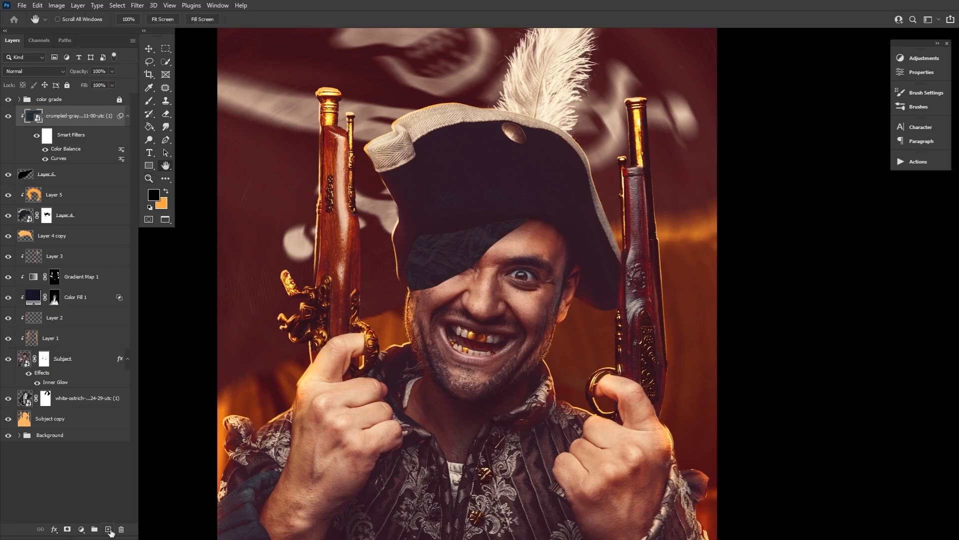
Add a new Soft Light layer clipped above the cloth texture and set up a soft low-flow brush with black and white colours
left_click(109, 528)
key("ctrl+alt+g")
left_click(41, 71)
left_click(35, 201)
left_click(150, 208)
left_click(166, 191)
key("b")
left_click_drag(263, 20, 217, 21)
left_click(63, 21)
left_click(64, 21)
key("x")
Paint shadows and highlights over the eye patch on Layer 7, alternating black and white with varying brush sizes
left_click_drag(490, 253, 421, 301)
key("bracketright")
key("bracketright")
key("bracketright")
key("bracketright")
key("bracketright")
key("bracketright")
key("bracketright")
key("bracketright")
key("bracketright")
mouse_move(420, 242)
left_mouse_down()
mouse_move(430, 224)
mouse_move(517, 258)
left_mouse_up()
key("bracketleft")
key("bracketleft")
key("bracketleft")
key("x")
key("bracketleft")
key("bracketleft")
key("bracketleft")
key("bracketleft")
key("bracketleft")
key("bracketleft")
key("bracketleft")
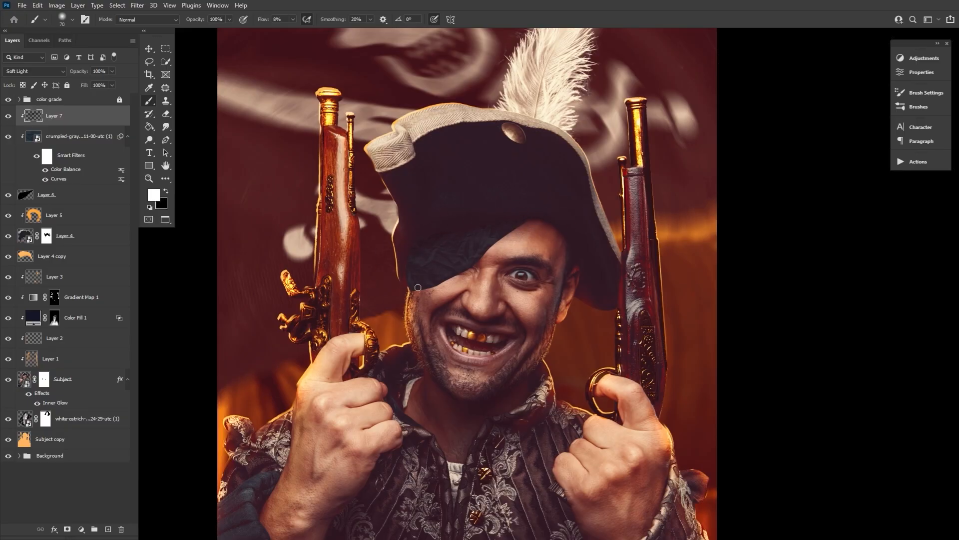
key("x")
key("bracketright")
key("bracketright")
key("bracketright")
key("bracketright")
key("bracketright")
key("bracketright")
key("bracketright")
key("bracketright")
key("bracketright")
key("x")
key("bracketright")
key("bracketright")
key("bracketright")
key("bracketright")
left_click_drag(460, 248, 425, 269)
key("bracketright")
key("bracketright")
key("bracketright")
key("bracketright")
key("bracketright")
key("bracketright")
key("bracketright")
key("x")
Reduce Layer 7's opacity to 56% and paint black shading where the patch meets the hat on a new Soft Light layer
left_click(107, 529)
left_click(35, 72)
left_click(31, 194)
left_click(75, 136)
left_click_drag(85, 72, 78, 73)
left_click(75, 117)
left_click_drag(393, 234, 457, 235)
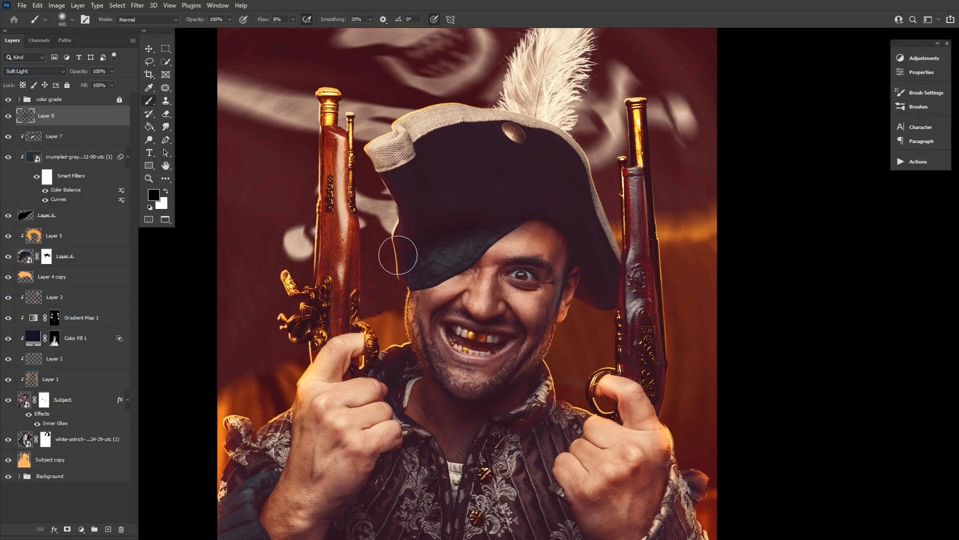
left_click(75, 137)
left_click(75, 72)
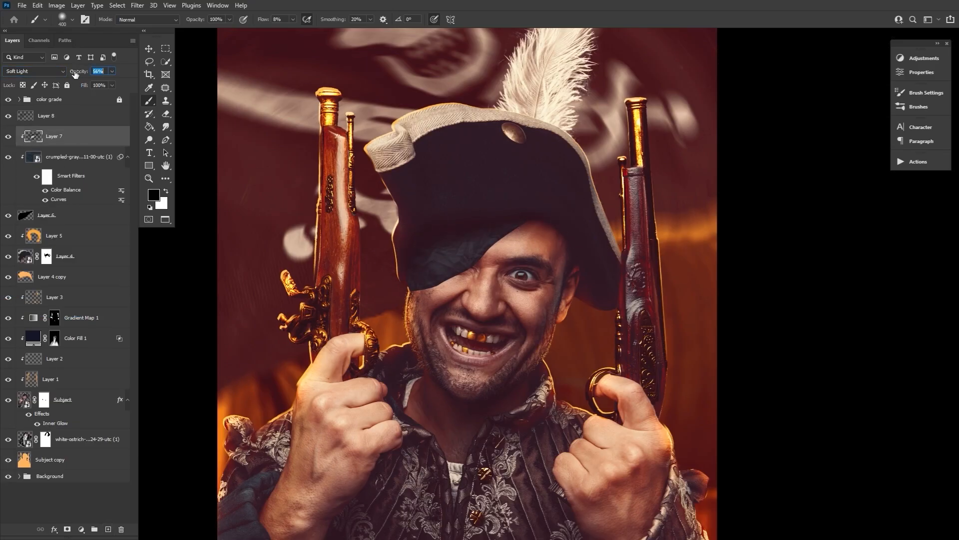
Add a new layer directly beneath Layer 6 with Multiply blending and choose a dark brown foreground colour
left_click(65, 216)
left_click(108, 529, "ctrl")
left_click(35, 72)
left_click(34, 110)
key("z")
double_click(488, 256)
left_click(154, 195)
left_click(369, 324)
left_click(385, 317)
left_click(508, 200)
Paint dark brown shadows on Layer 9 along the face beneath the eye patch, varying the brush size
key("b")
mouse_move(485, 257)
left_mouse_down()
mouse_move(561, 187)
mouse_move(540, 201)
left_mouse_up()
key("bracketright")
key("bracketright")
key("bracketright")
left_click_drag(459, 280, 375, 315)
key("bracketleft")
key("bracketleft")
key("bracketleft")
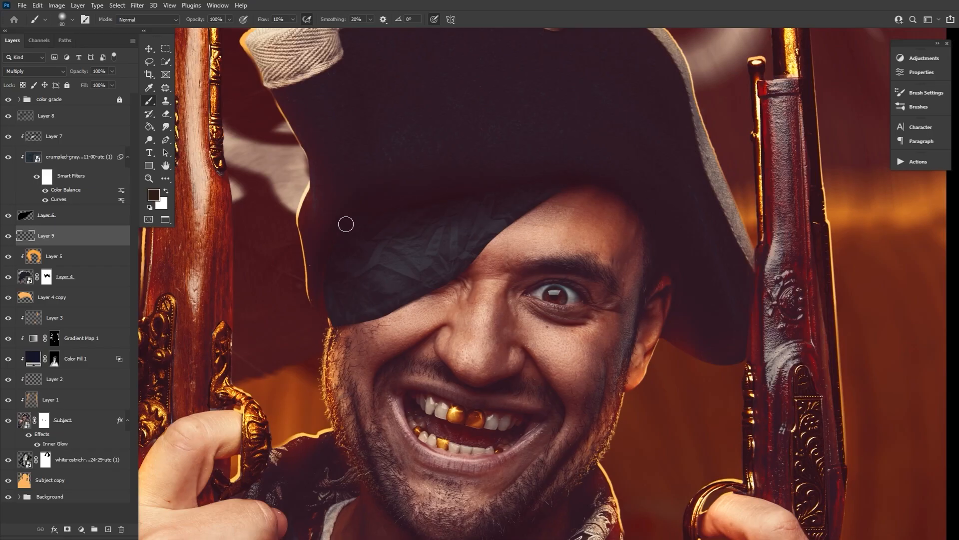
key("bracketleft")
key("bracketleft")
key("bracketleft")
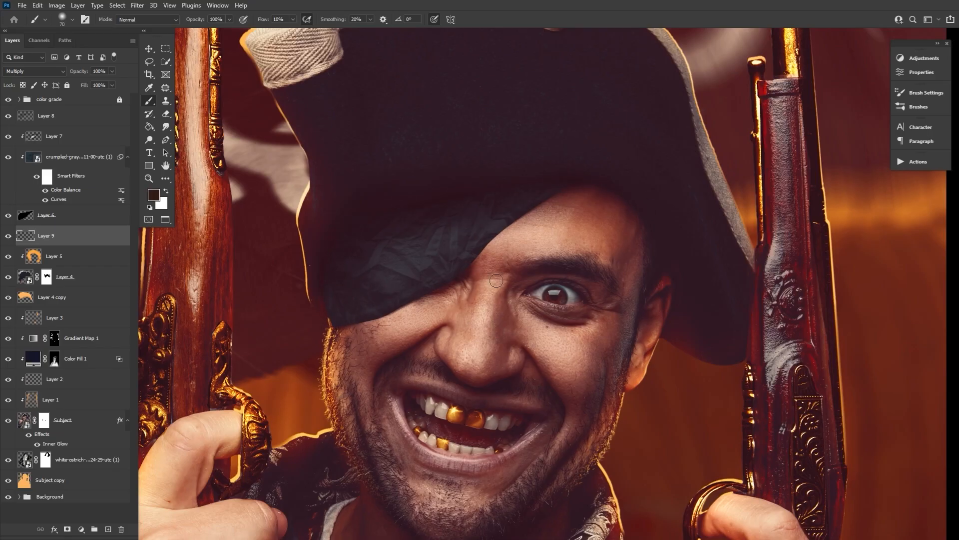
Refine the eye patch's shadows and highlights on Layer 7 with a small brush, switching between black and white
left_click(10, 138)
key("d")
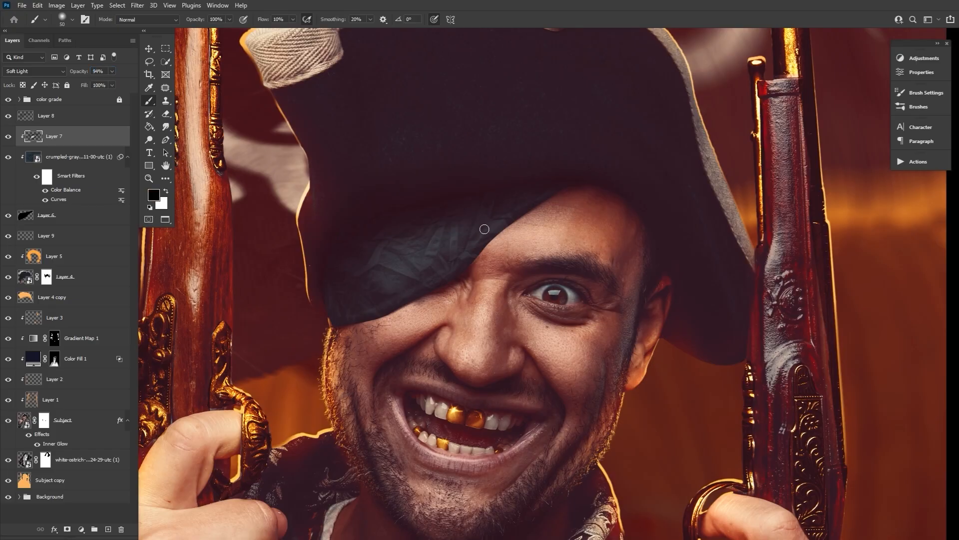
key("bracketleft")
key("x")
key("z")
key("ctrl+0")
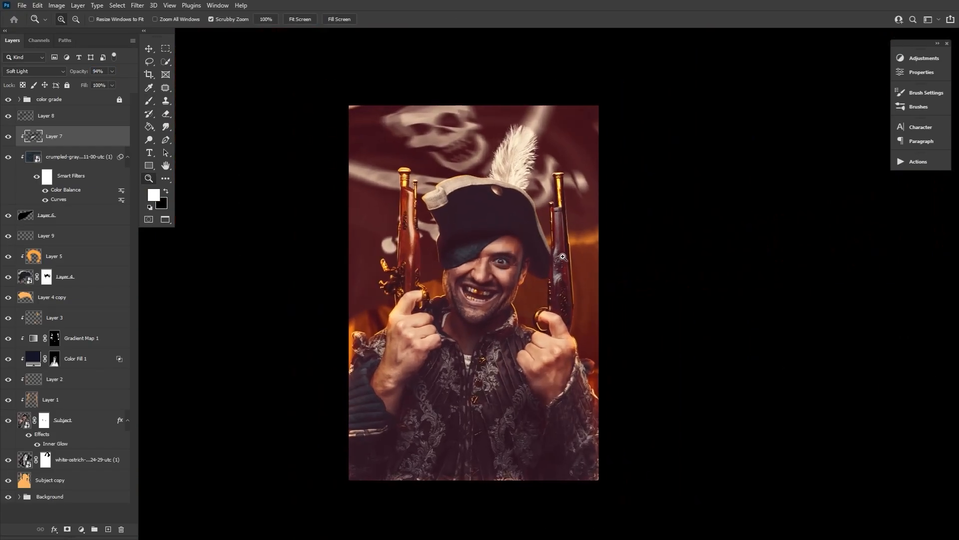
Set Layer 7's opacity to 55% and fine-tune the Curves smart filter on the crumpled cloth texture
key("5")
key("5")
double_click(59, 198)
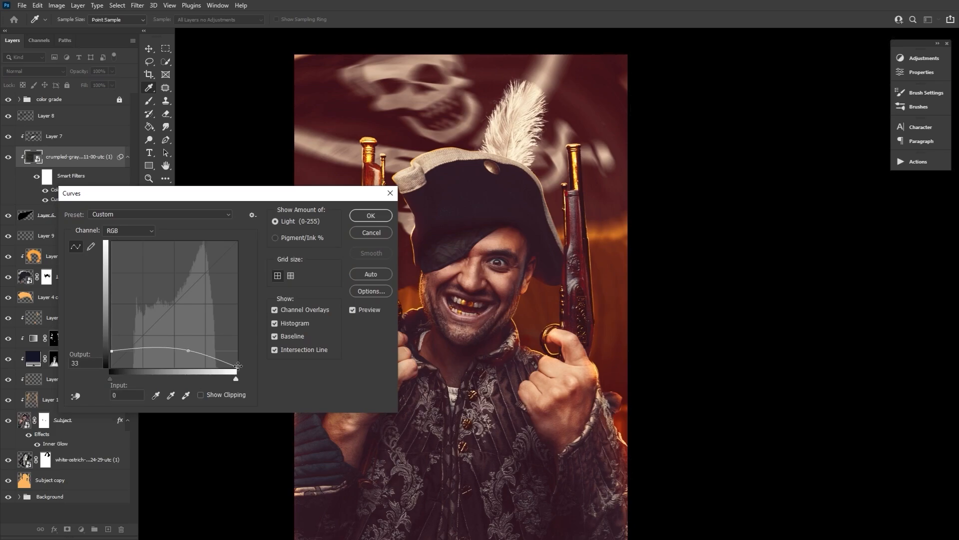
key("Return")
Select Layer 9 and choose a dark brown foreground colour for the Brush tool
left_click(46, 235)
left_click(153, 195)
left_click(388, 317)
key("Return")
key("b")
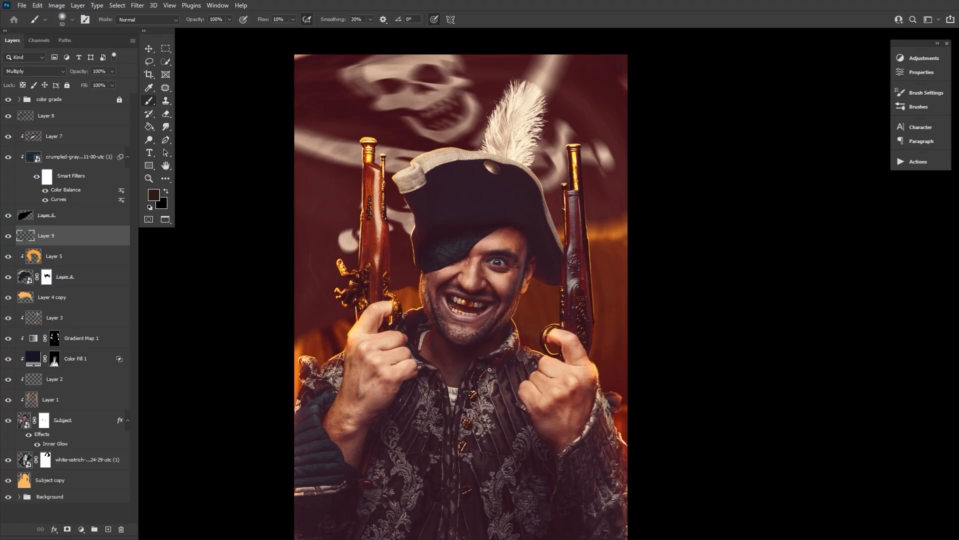
Select Layer 8, enlarge the brush and compare the patch-to-hat shading with the layer hidden and shown
left_click(45, 115)
key("bracketright")
key("bracketright")
key("bracketright")
key("bracketright")
key("bracketright")
key("bracketright")
key("bracketright")
key("bracketright")
key("bracketright")
key("bracketright")
key("bracketright")
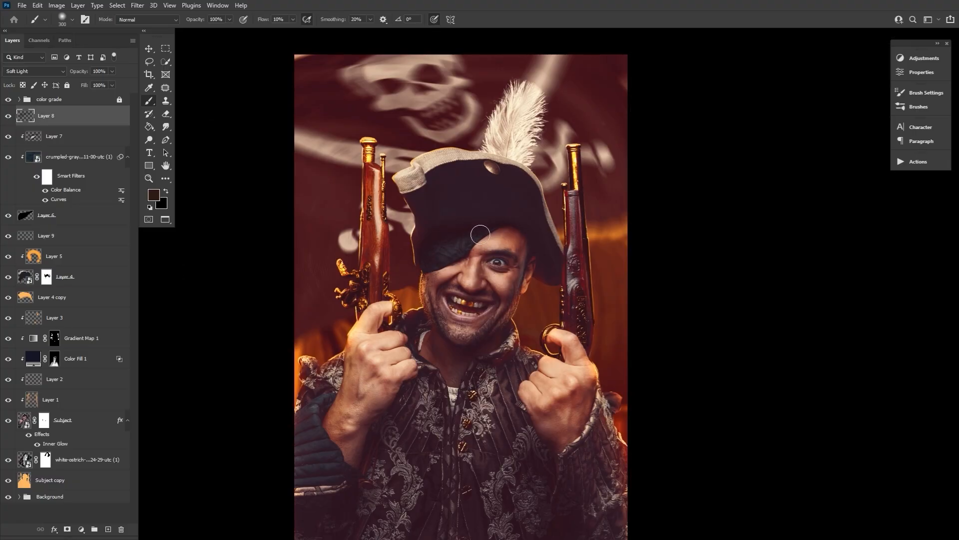
key("bracketright")
left_click(7, 116)
left_click(7, 117)
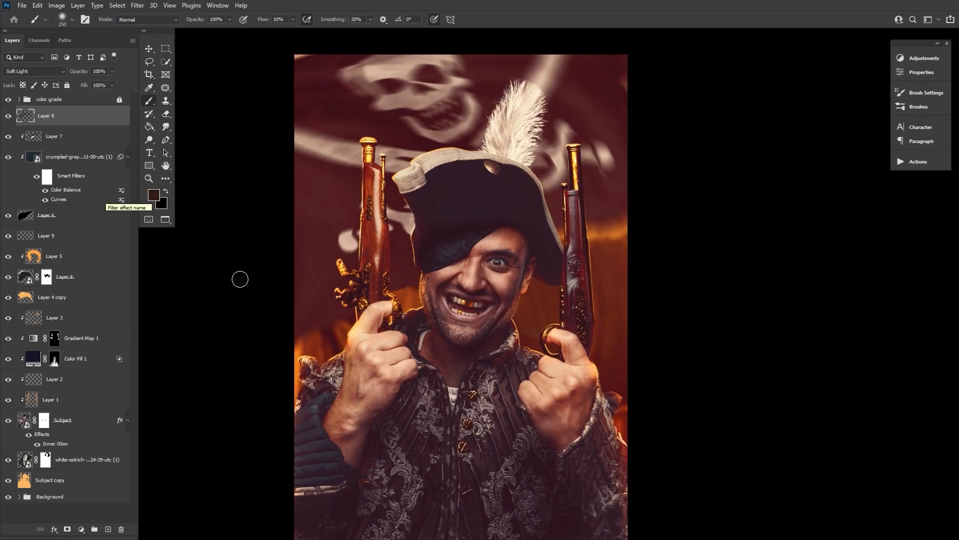
Reset the colours to default black and white and add a Gradient Map adjustment layer above Layer 8
left_click(164, 167)
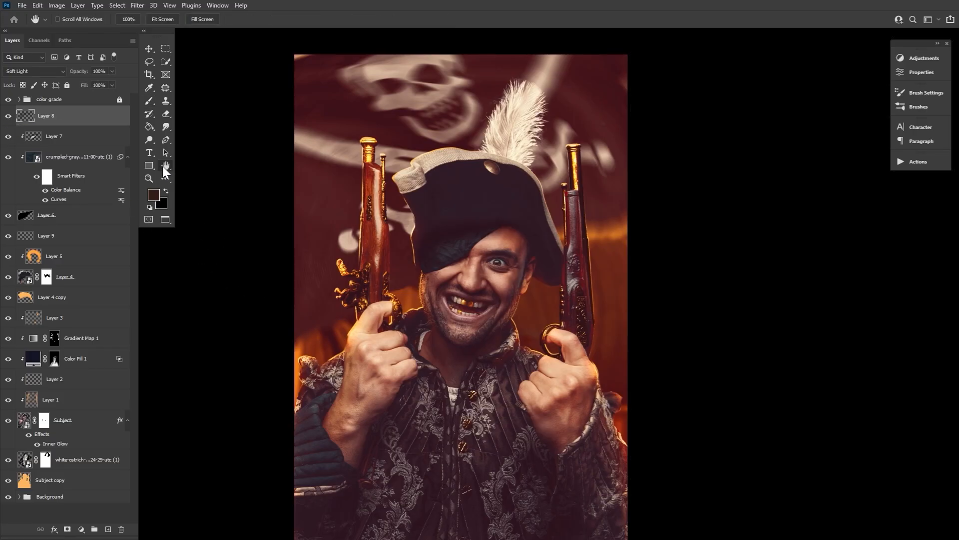
left_click(150, 207)
left_click(900, 59)
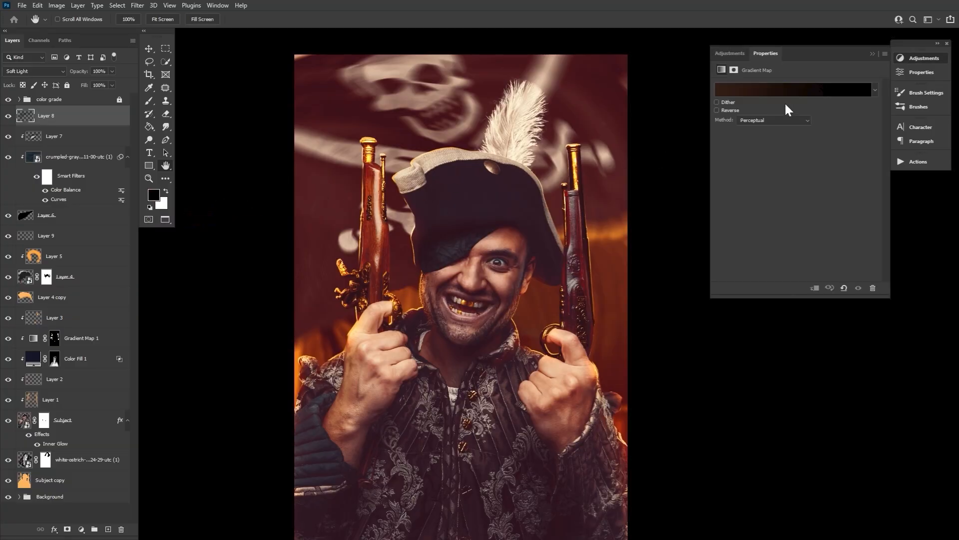
left_click(786, 104)
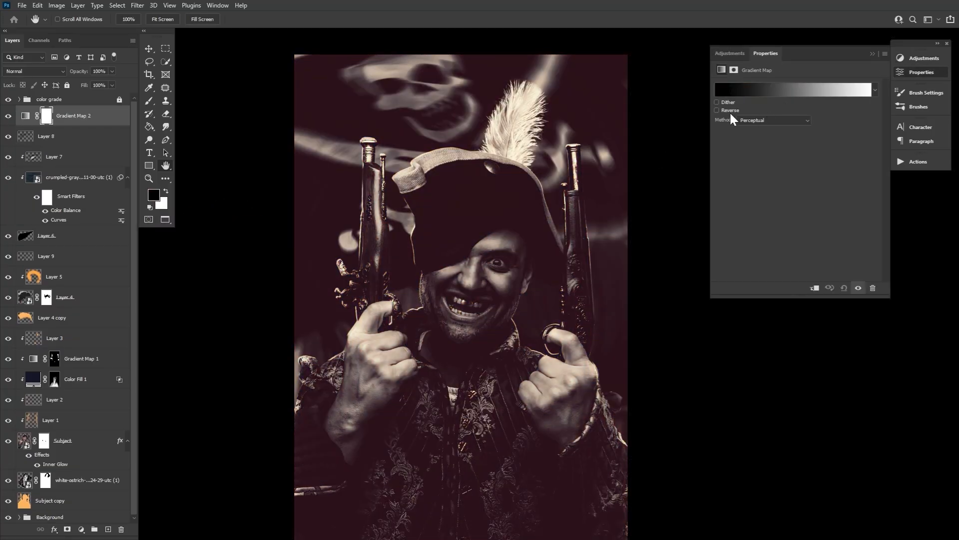
Add a Brightness/Contrast adjustment layer with brightness -150 and contrast 66
left_click(915, 60)
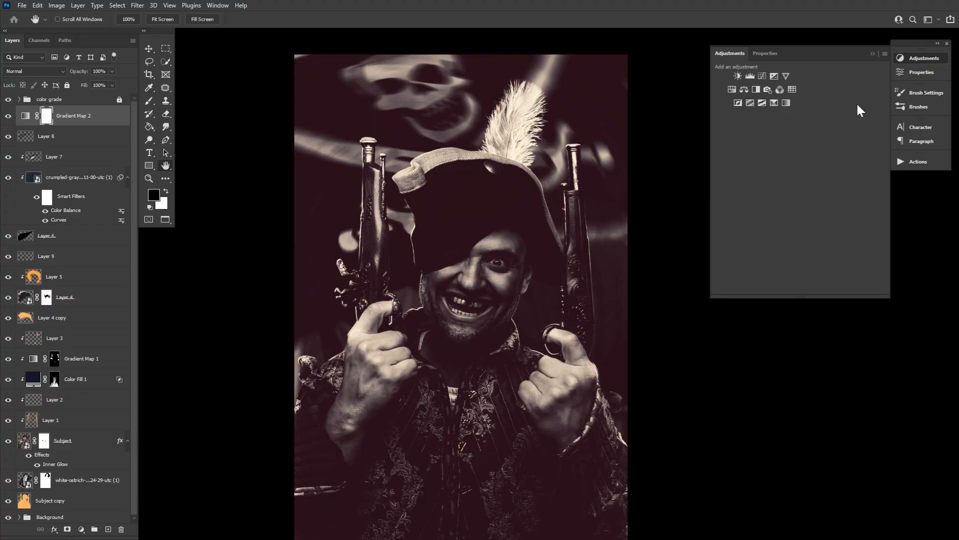
left_click(738, 76)
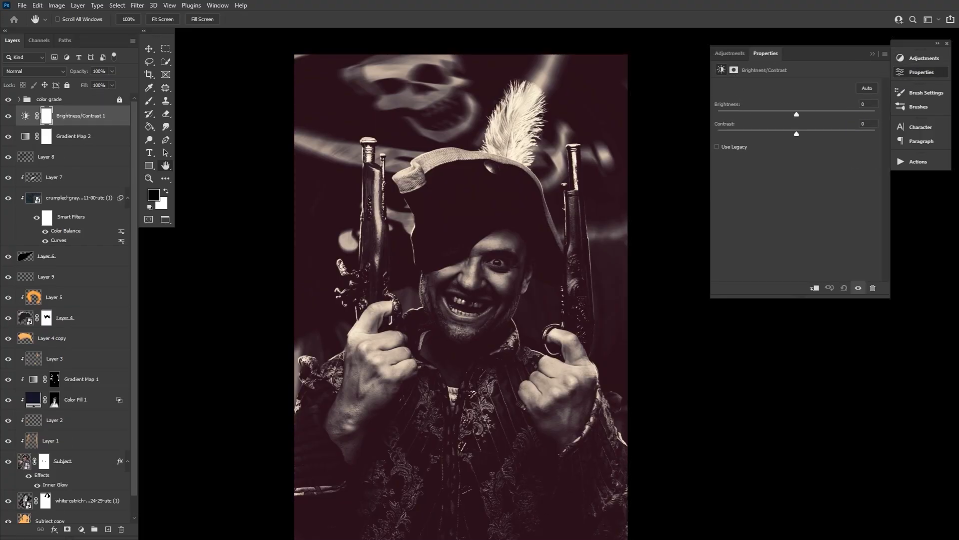
type("-150")
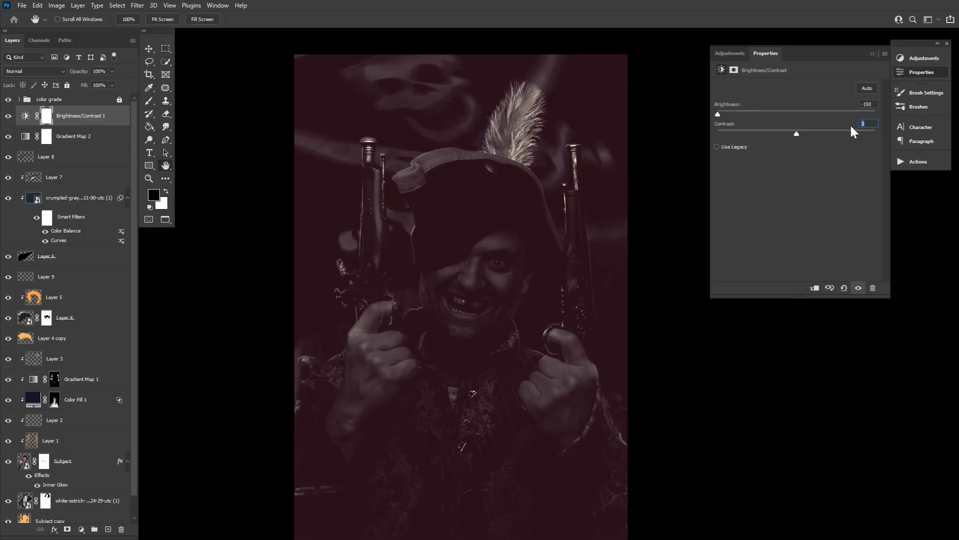
type("66")
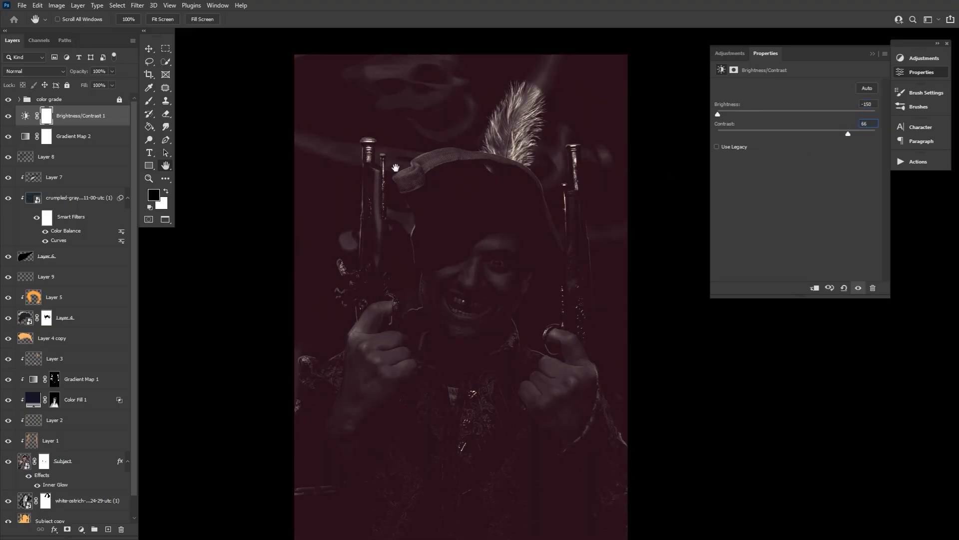
Move the Brightness/Contrast and Gradient Map adjustment layers directly beneath Layer 9
left_click(89, 140, "shift")
left_click_drag(105, 142, 94, 288)
left_click(117, 257)
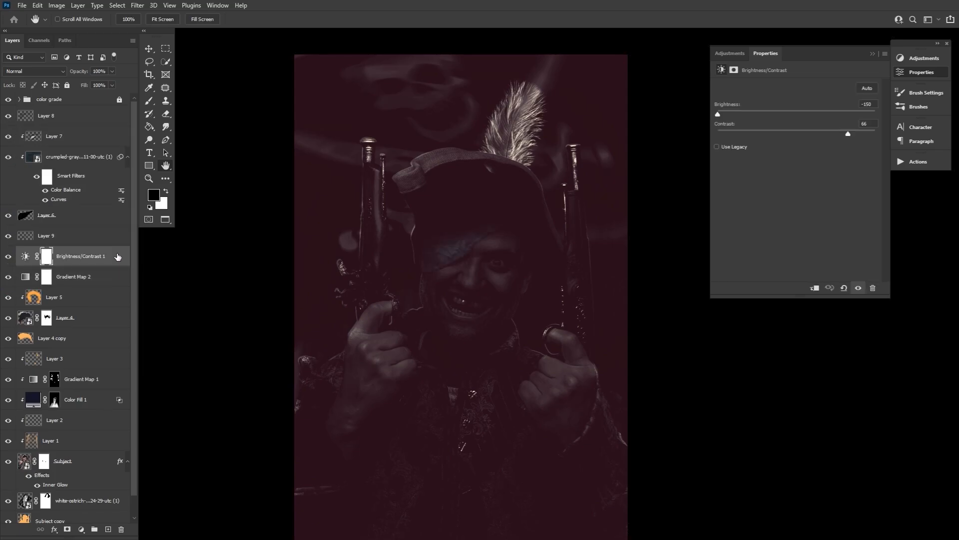
Set the Brightness/Contrast layer's Blend If so the underlying layer's highlight threshold splits at 113 / 152
double_click(118, 256)
left_click_drag(818, 439, 740, 440)
left_click_drag(818, 439, 768, 444)
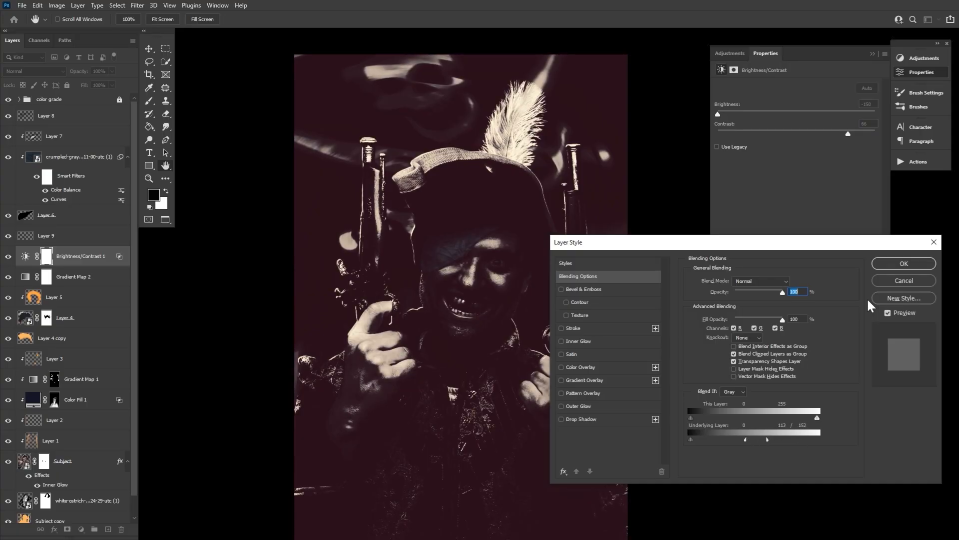
left_click(890, 267)
Group the Brightness/Contrast and Gradient Map layers and hide the group behind an inverted black layer mask
left_click(88, 279, "shift")
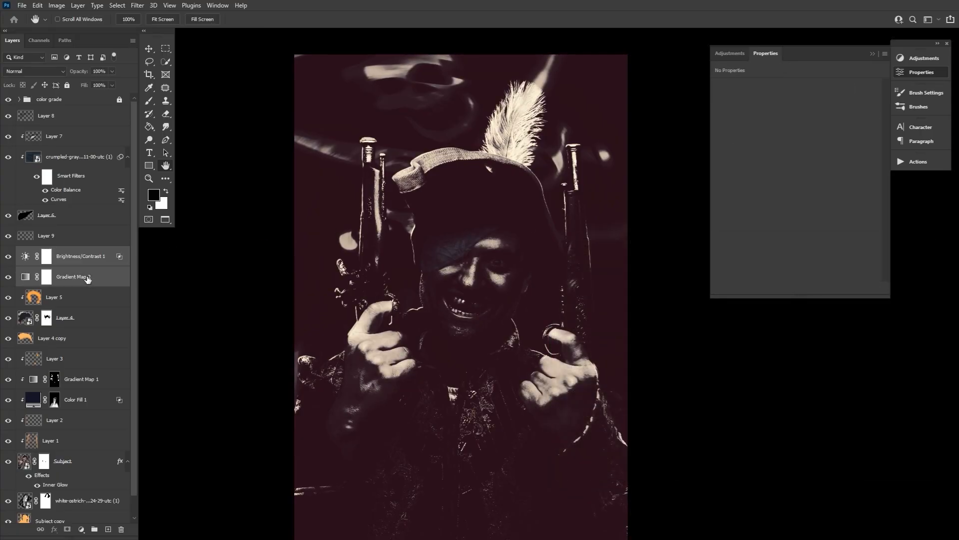
key("ctrl+g")
left_click(67, 529)
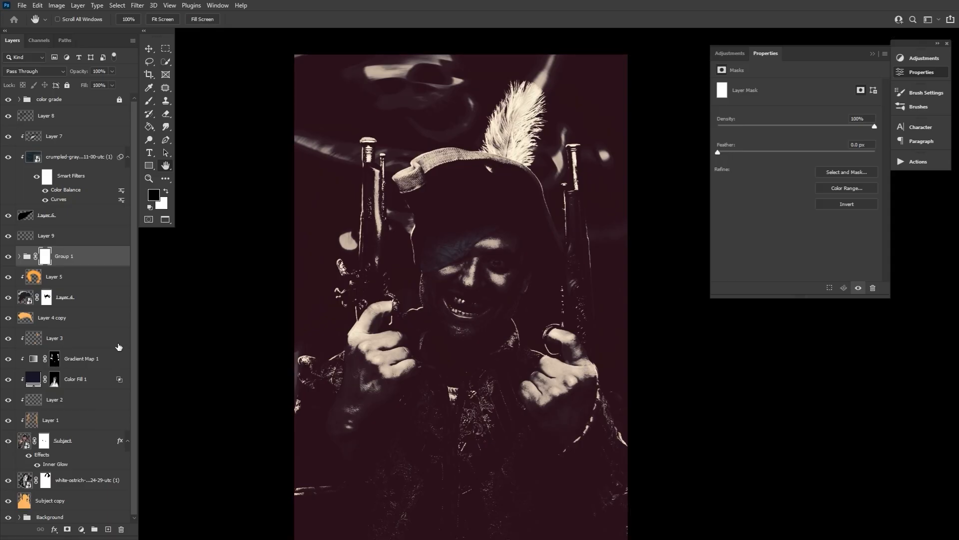
key("ctrl+i")
Paint white on the adjustment group's mask with a small brush to reveal highlights along the lower eyelid and below the open eye
left_click(149, 179)
left_click(480, 280)
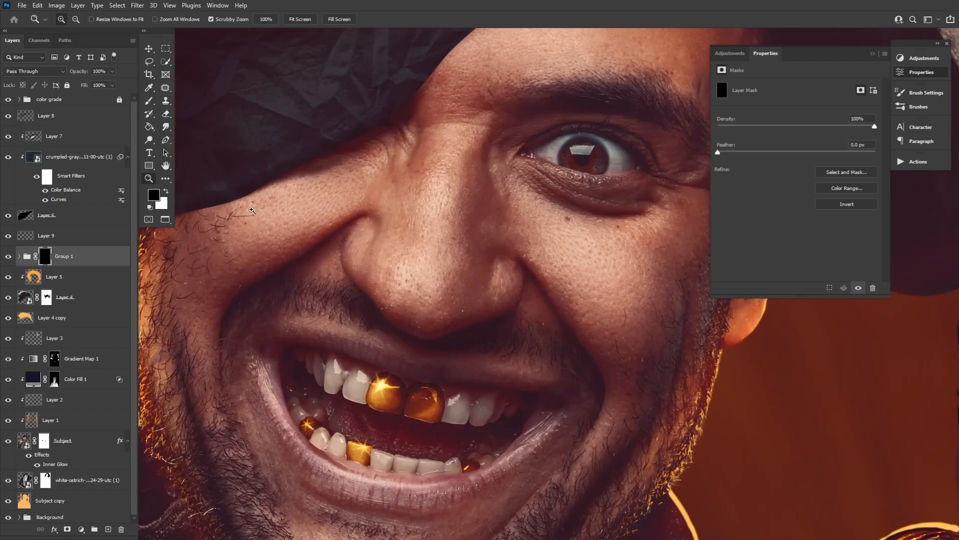
left_click_drag(521, 279, 611, 259)
left_click(921, 72)
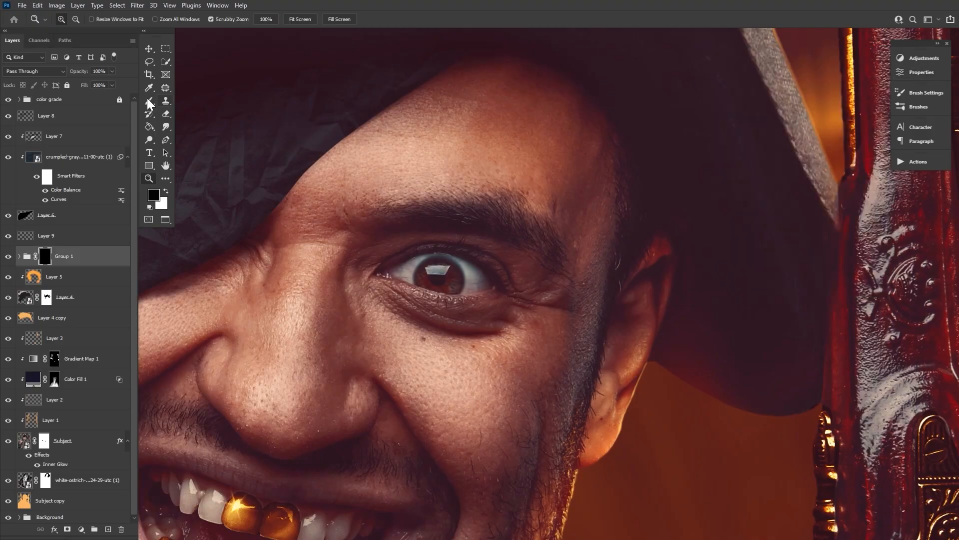
left_click(149, 100)
left_click(64, 20)
left_click(63, 20)
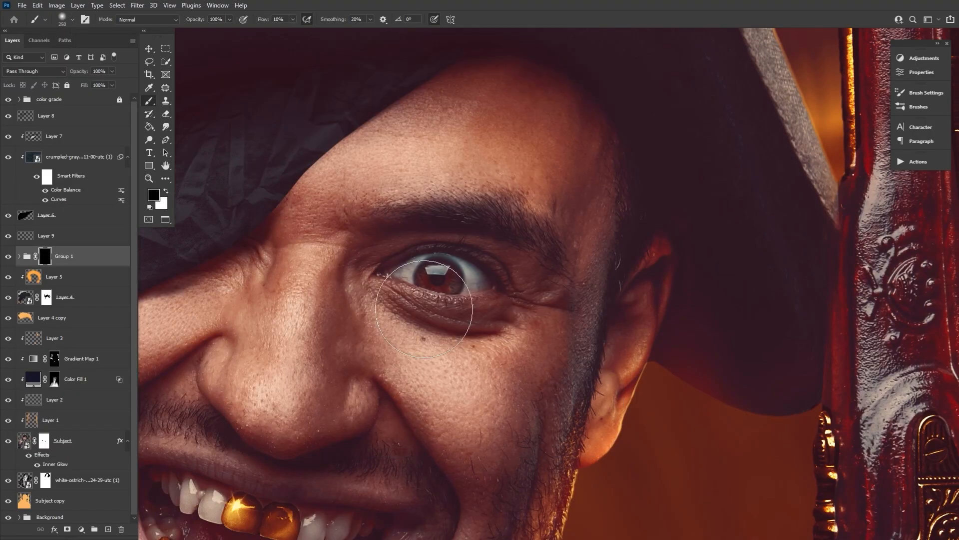
key("r")
left_click_drag(475, 341, 304, 205)
key("b")
mouse_move(437, 299)
left_mouse_down()
mouse_move(470, 180)
mouse_move(460, 172)
mouse_move(435, 332)
left_mouse_up()
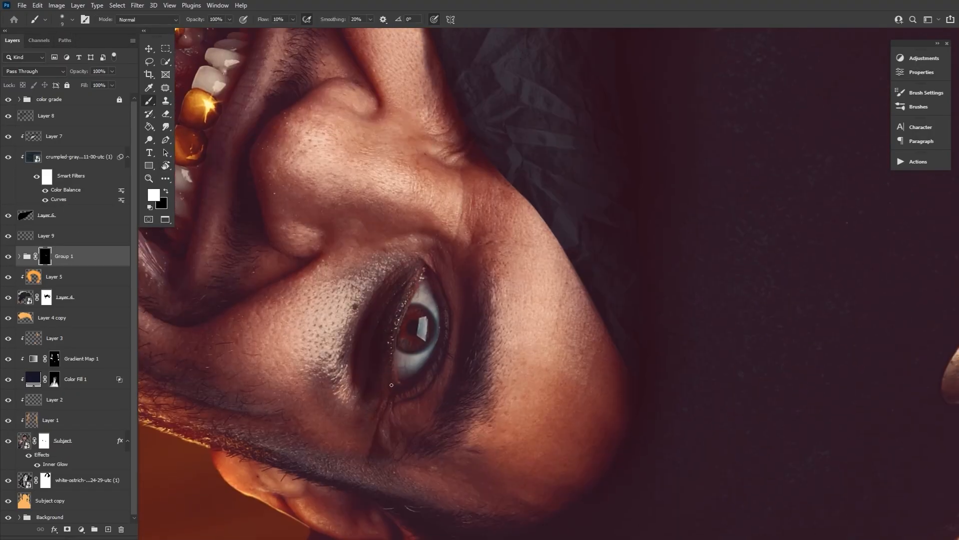
mouse_move(381, 295)
left_mouse_down()
mouse_move(364, 364)
mouse_move(398, 291)
left_mouse_up()
key("r")
key("Escape")
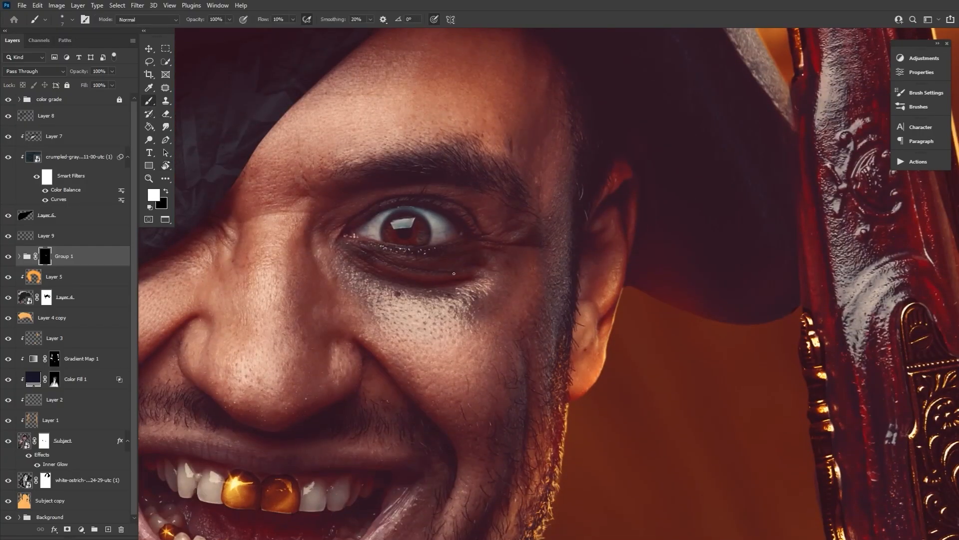
Paint white on the group's mask with a larger brush to extend the gritty shine over the cheek below the open eye
key("bracketright")
key("bracketright")
key("bracketright")
key("bracketright")
key("bracketright")
key("bracketright")
key("bracketright")
key("bracketright")
key("bracketright")
key("bracketright")
key("bracketright")
key("bracketright")
key("bracketright")
key("bracketright")
key("bracketright")
key("bracketright")
left_click_drag(509, 332, 523, 220)
key("bracketright")
key("bracketright")
left_click_drag(493, 309, 464, 385)
Set the brush flow to 8% and paint white on the group's mask over the teeth beside the gold ones
left_click_drag(265, 21, 264, 21)
left_click_drag(360, 299, 405, 349)
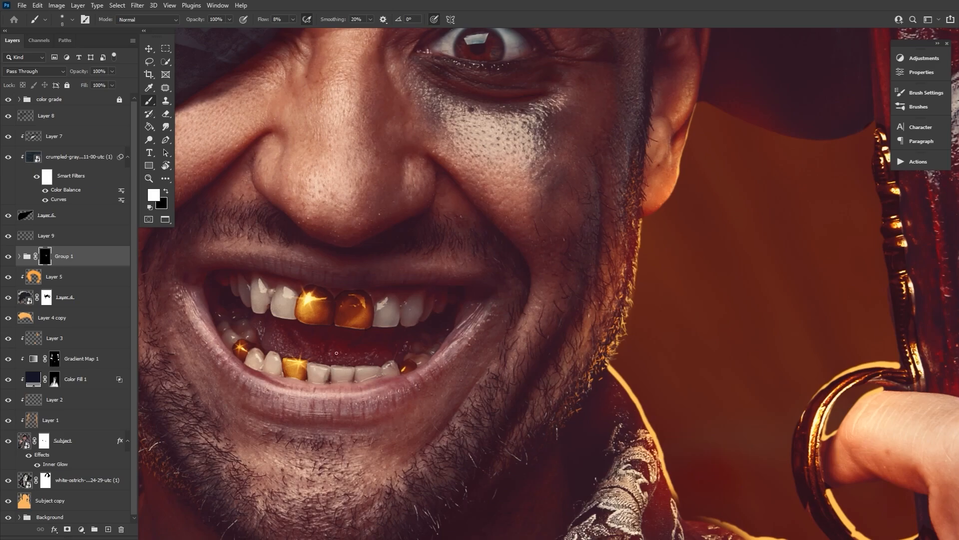
key("bracketright")
key("bracketright")
key("bracketright")
key("bracketright")
key("bracketright")
key("bracketright")
key("bracketright")
left_click_drag(260, 297, 287, 294)
left_click_drag(382, 305, 398, 315)
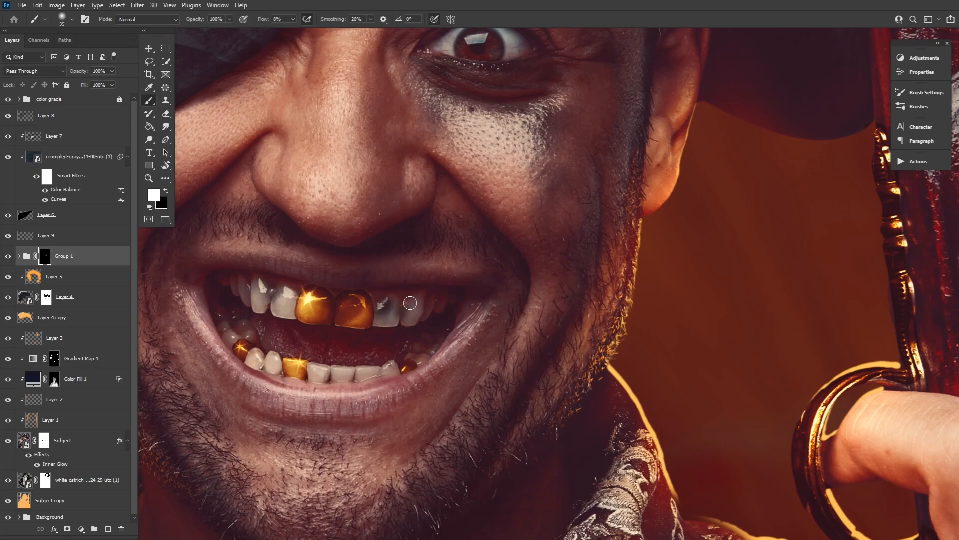
key("bracketleft")
key("bracketleft")
key("bracketleft")
key("bracketleft")
Paint white on the group's mask around the open eye's inner corner and the side of the nose
mouse_move(481, 202)
left_mouse_down()
mouse_move(396, 400)
mouse_move(438, 456)
left_mouse_up()
key("bracketright")
key("bracketright")
key("bracketright")
key("bracketright")
key("bracketright")
left_click_drag(371, 325, 364, 315)
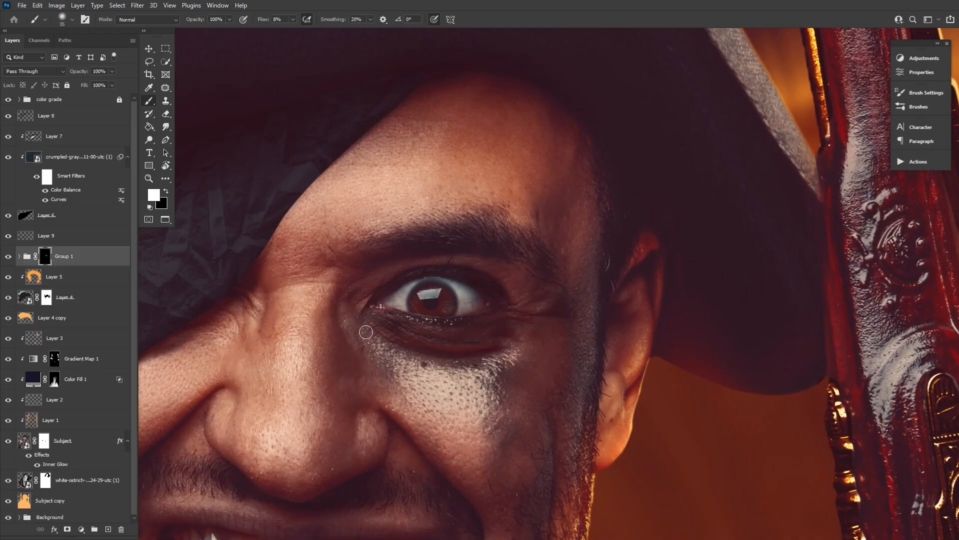
key("bracketright")
key("bracketright")
key("bracketright")
key("bracketright")
key("bracketright")
key("bracketright")
key("bracketright")
key("bracketright")
key("bracketright")
key("bracketright")
key("bracketright")
Continue revealing the high-contrast effect over the mouth and the cheek below the eye patch, varying the brush size
key("ctrl+minus")
key("ctrl+minus")
key("ctrl+minus")
key("bracketleft")
key("bracketleft")
key("bracketleft")
key("bracketleft")
key("bracketleft")
key("bracketleft")
key("bracketleft")
key("bracketleft")
key("bracketleft")
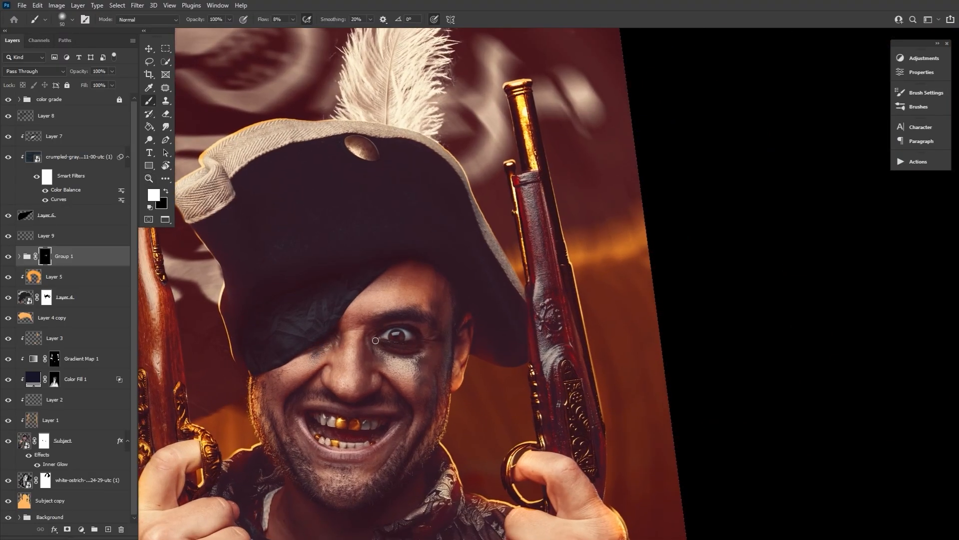
key("bracketright")
key("bracketright")
key("bracketright")
key("bracketright")
key("bracketright")
key("bracketright")
key("bracketright")
scroll(324, 379, "down", 3)
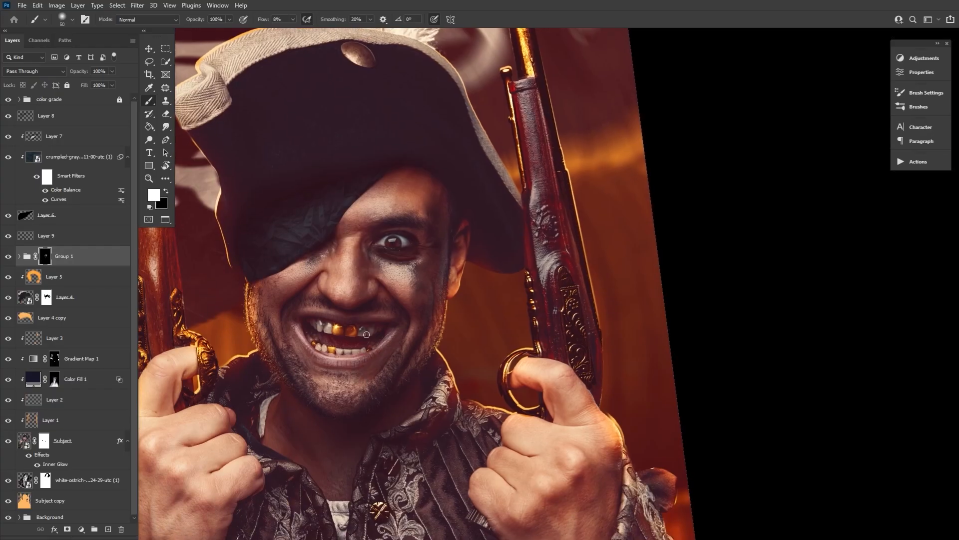
left_click_drag(259, 333, 300, 287)
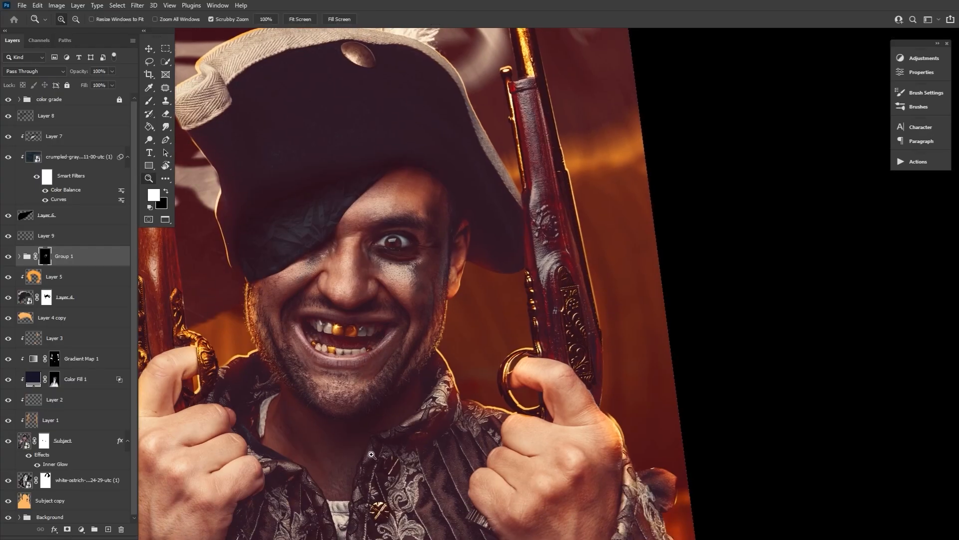
Compare the whole portrait with and without the high-contrast effect of Group 1
left_click_drag(375, 410, 320, 410)
double_click(163, 168)
key("h")
left_click_drag(307, 368, 369, 291)
left_click(8, 256)
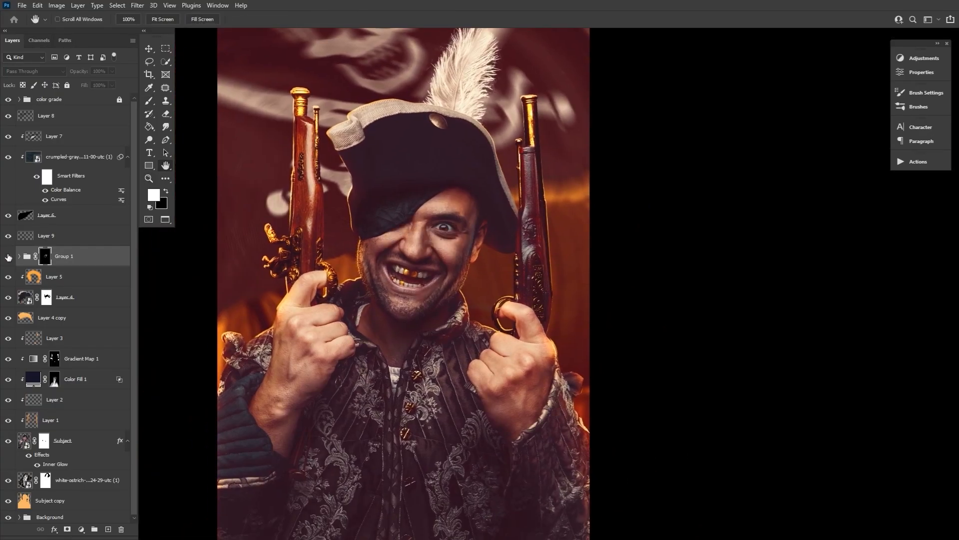
left_click(8, 256)
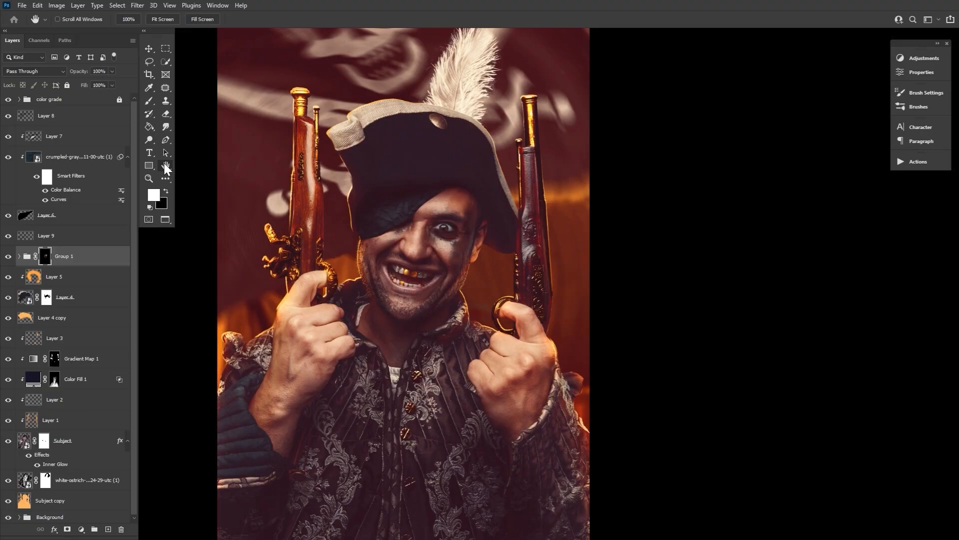
Place the worker sparks photo just above the Background group, rotate it and set its blend mode to Screen
left_click(82, 501)
left_click(85, 520)
key("x")
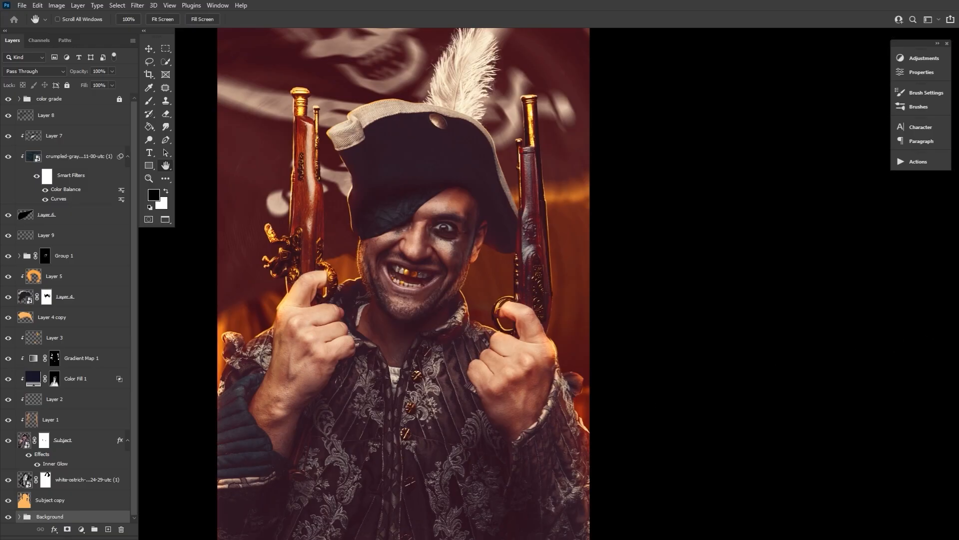
left_click_drag(957, 504, 374, 272)
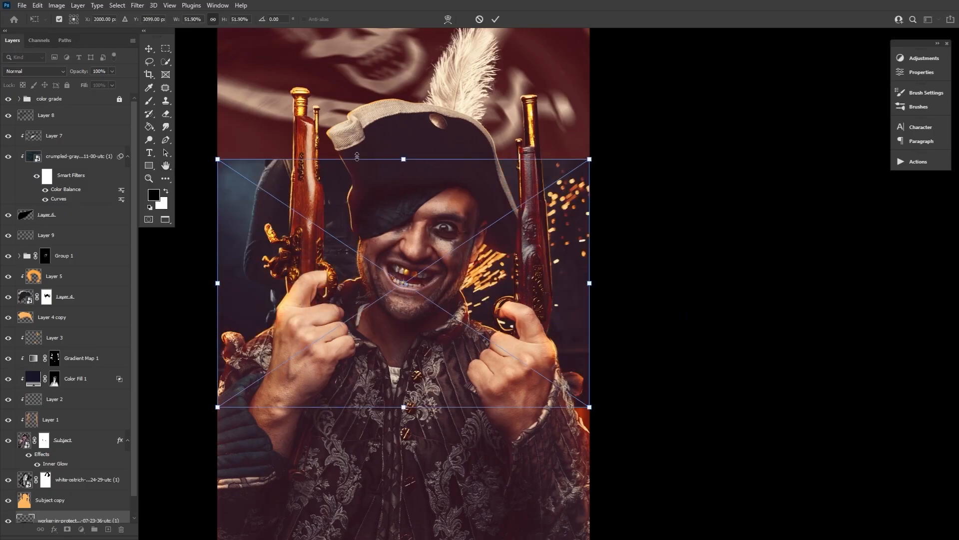
left_click_drag(595, 151, 285, 86)
left_click(35, 72)
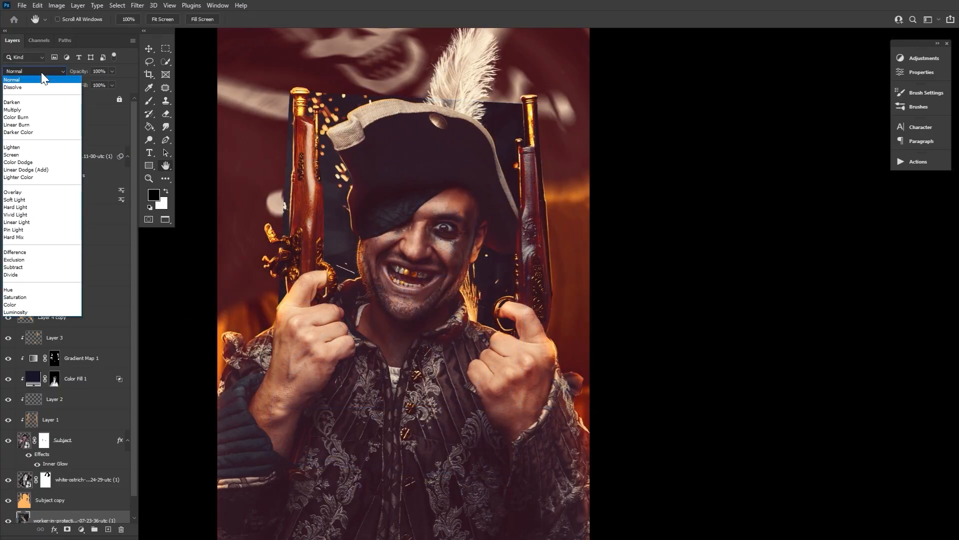
left_click(40, 153)
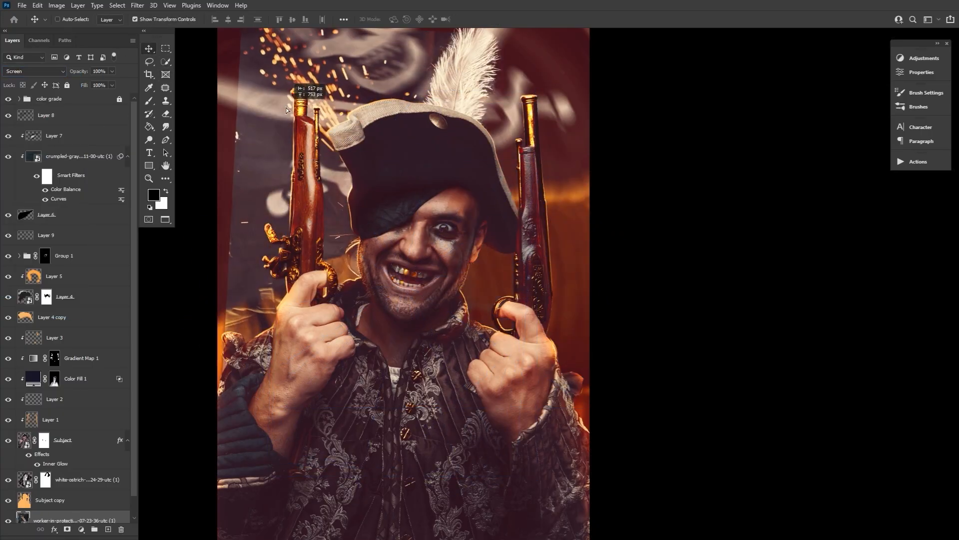
Scale the sparks photo to about 37%, rotate it so the sparks shoot upward, and position them on the left pistol's muzzle
scroll(345, 141, "up", 5)
left_click_drag(382, 478, 373, 429)
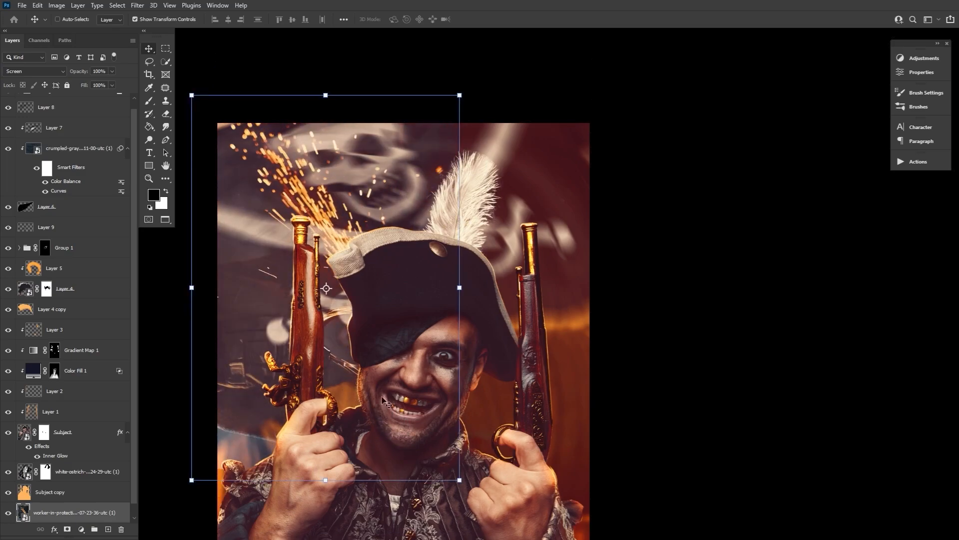
left_click_drag(463, 99, 402, 208)
left_click_drag(456, 190, 528, 345)
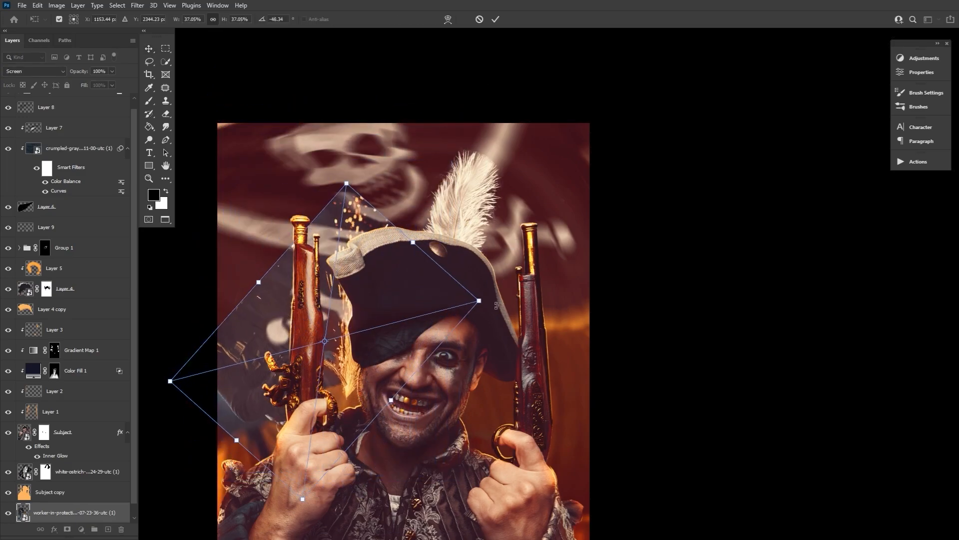
left_click_drag(368, 331, 318, 158)
left_click_drag(300, 247, 298, 250)
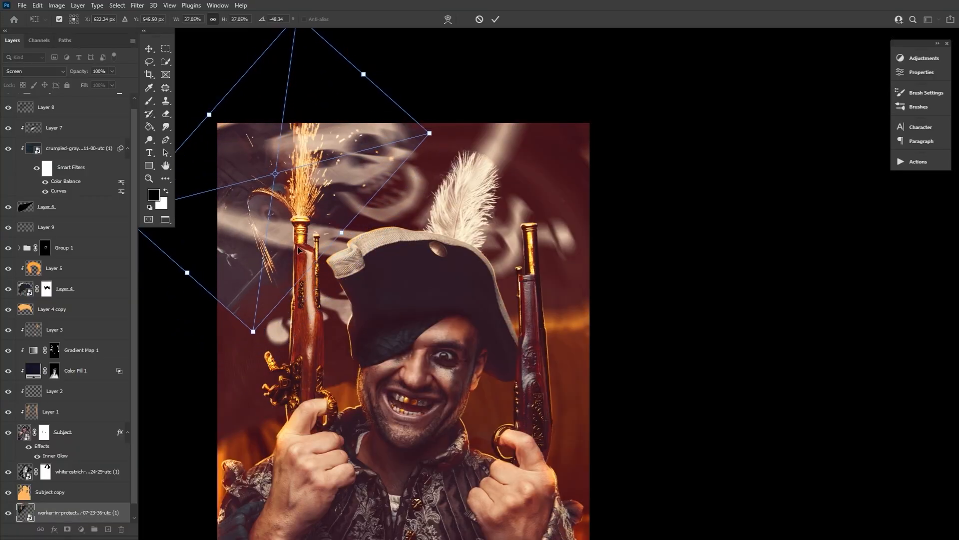
left_click(495, 19)
left_click_drag(305, 189, 305, 191)
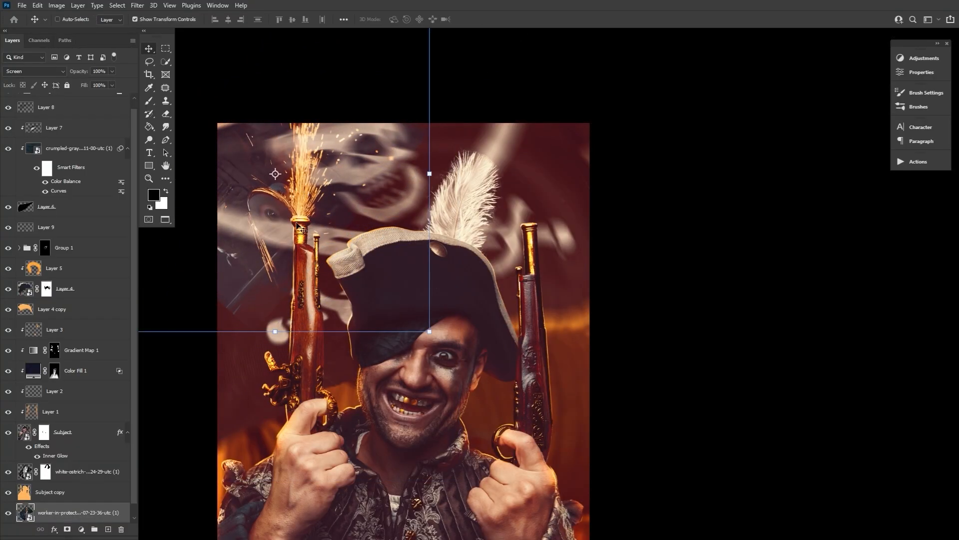
Apply a Brightness/Contrast adjustment with contrast 100 to the sparks layer
left_click(58, 7)
mouse_move(66, 28)
left_click(176, 28)
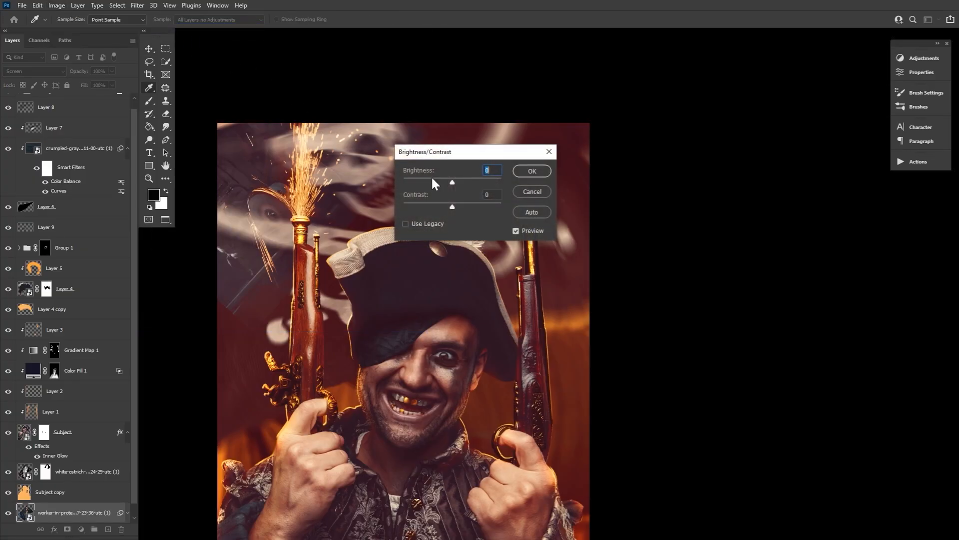
left_click_drag(459, 209, 504, 210)
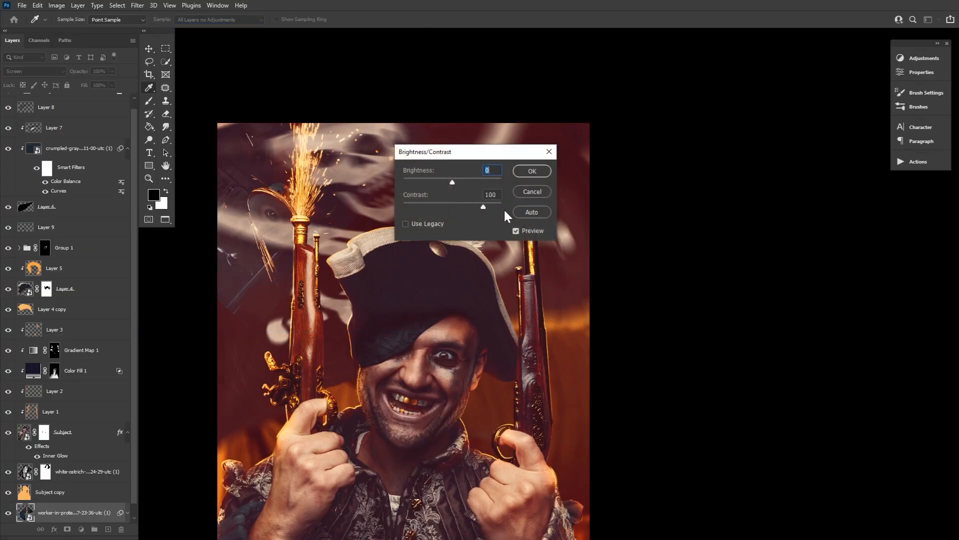
left_click(532, 171)
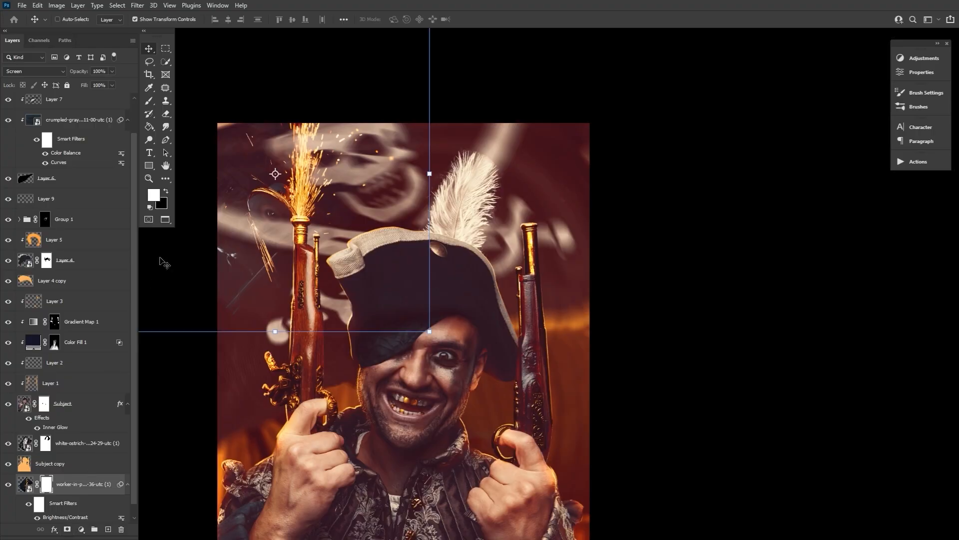
Mask the sparks layer and paint black with a soft 500 px brush over the debris beside the left pistol
key("b")
key("bracketright")
key("bracketright")
key("bracketright")
key("bracketright")
key("bracketright")
left_click_drag(218, 248, 239, 290)
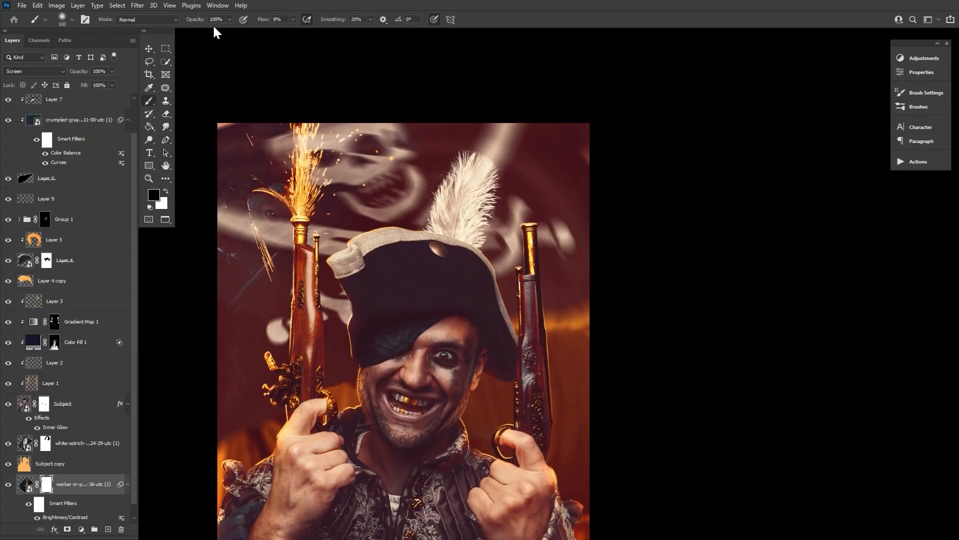
Raise the brush flow to 100%, adjust the brush hardness and mask out the stray streaks around the left pistol's sparks
left_click_drag(262, 20, 349, 27)
left_click(62, 20)
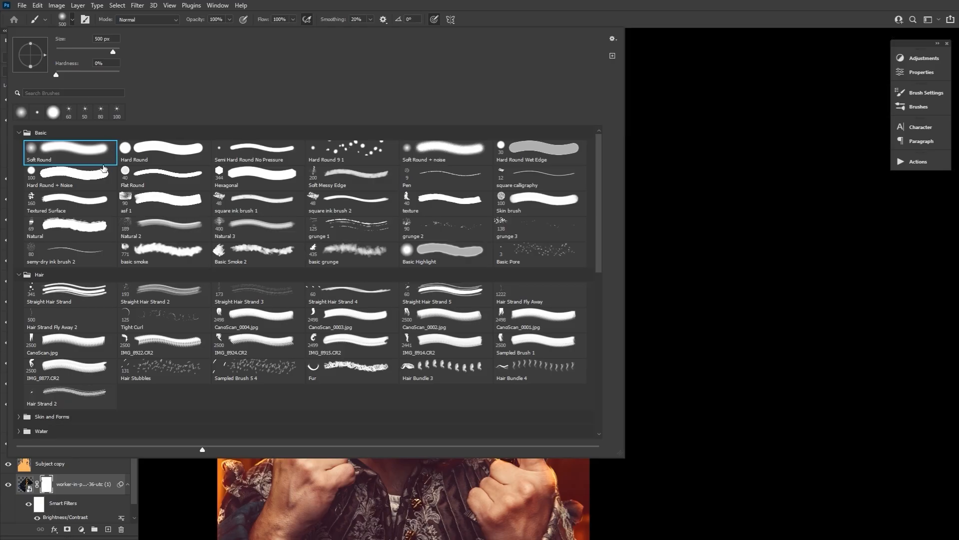
left_click(104, 72)
left_click(176, 497)
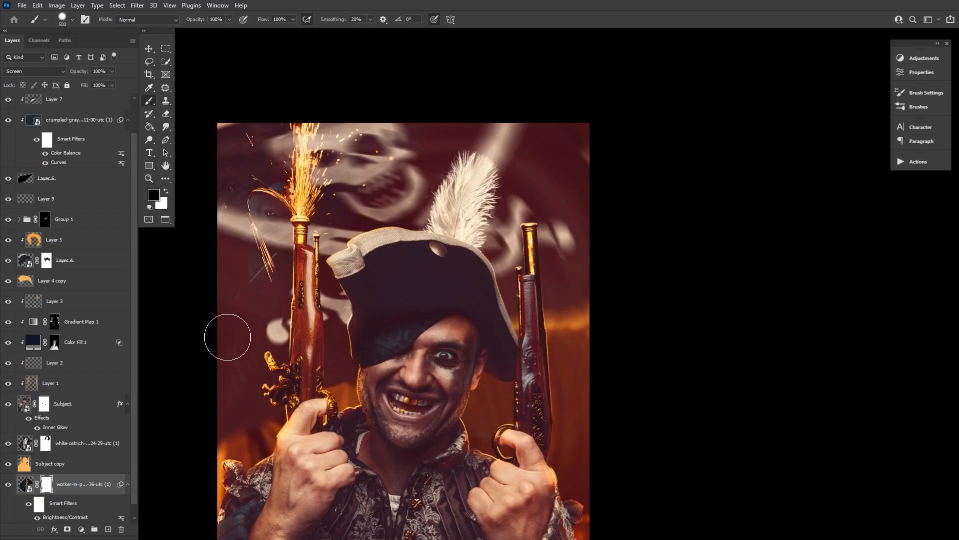
left_click(62, 19)
left_click(232, 161)
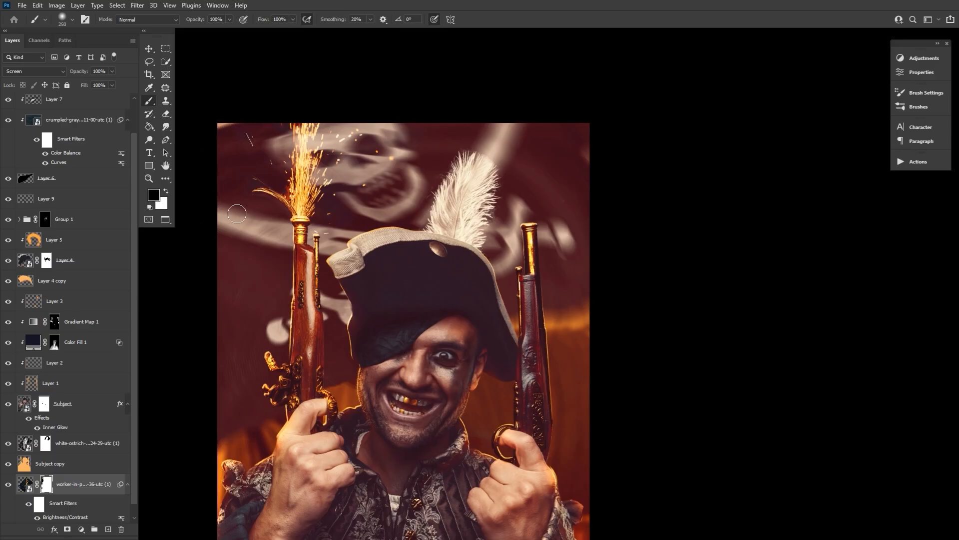
Duplicate the sparks layer, flip the copy horizontally and move it onto the right pistol's muzzle
key("ctrl+j")
key("ctrl+t")
right_click(366, 174)
left_click(394, 367)
mouse_move(329, 269)
left_mouse_down()
mouse_move(605, 278)
mouse_move(602, 294)
left_mouse_up()
key("Return")
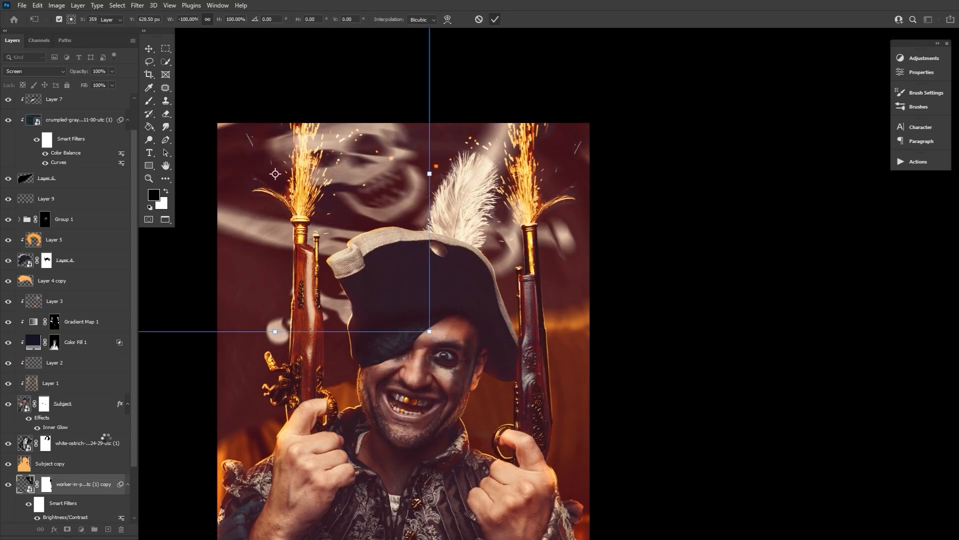
Paint black on the sparks copy's mask to hide stray streaks beside the right pistol, and fine-tune its position on the muzzle
left_click(46, 484)
key("b")
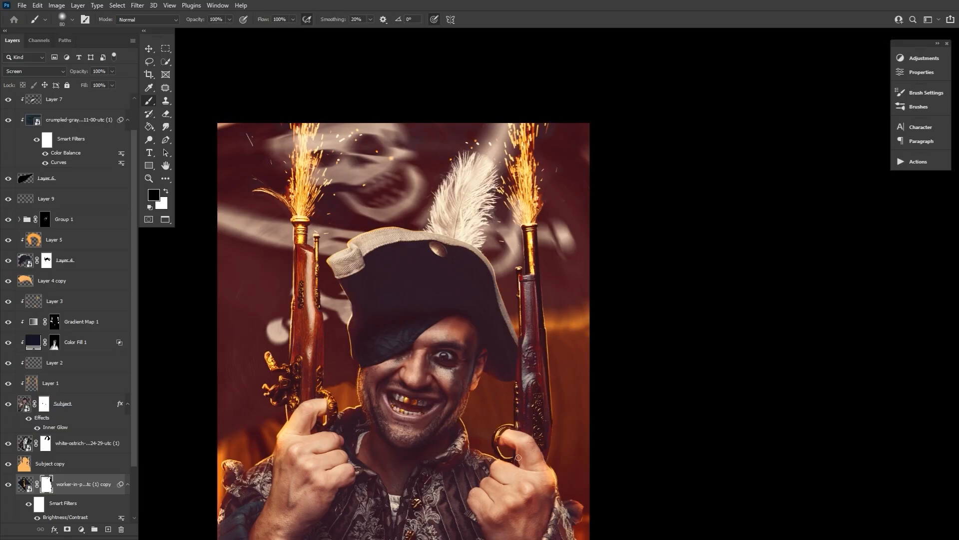
left_click(149, 49)
left_click_drag(541, 212, 540, 204)
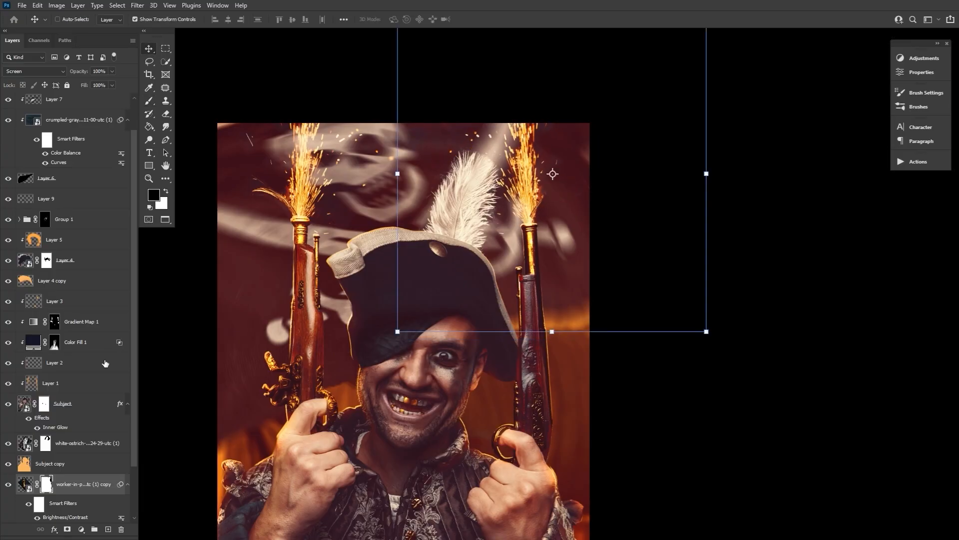
left_click(152, 99)
key("[")
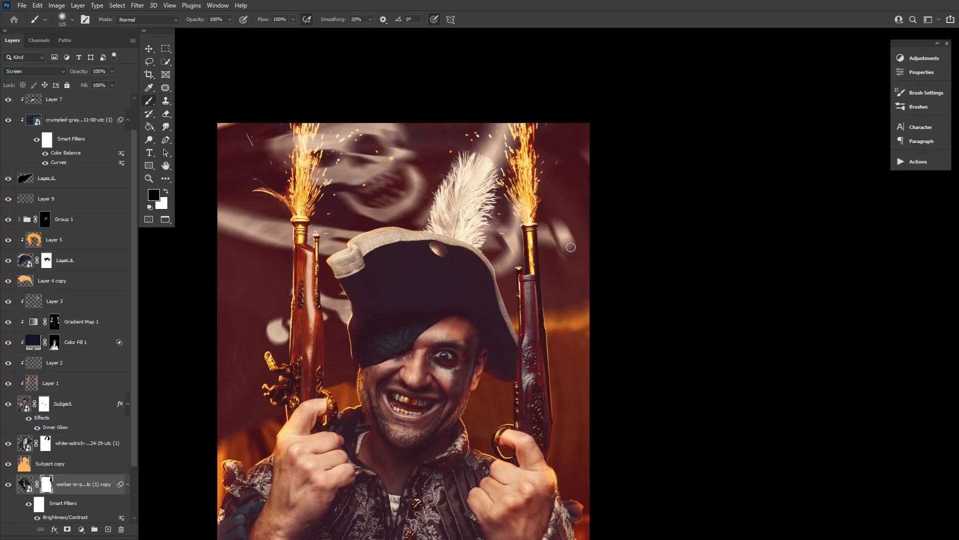
Place the night-burn-fire sparks image just above the Background group and set its blend mode to Screen
scroll(90, 501, "down", 3)
left_click(93, 516)
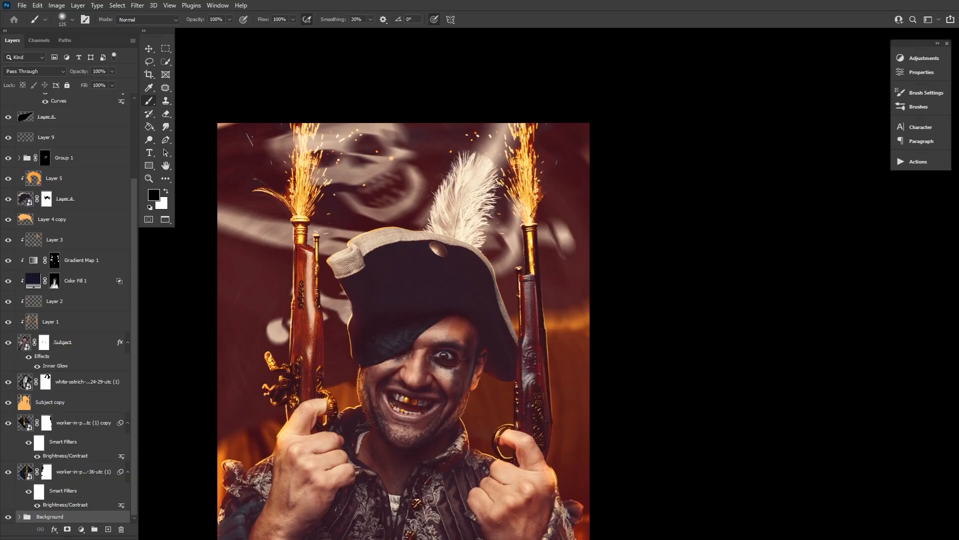
key("ctrl+t")
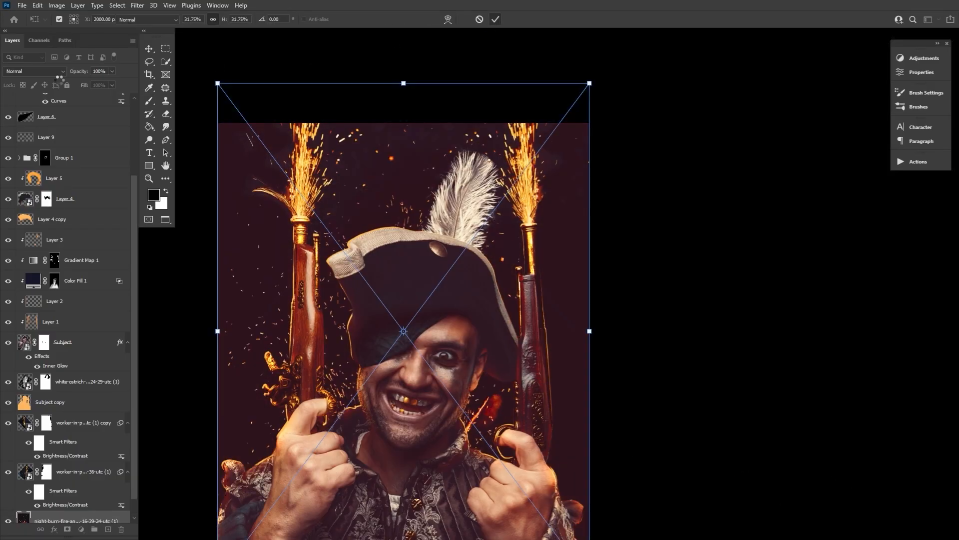
key("Return")
left_click(36, 72)
left_click(31, 155)
Raise the contrast of the night-burn-fire layer with a Brightness/Contrast adjustment
left_click(57, 6)
mouse_move(73, 30)
left_click(199, 31)
left_click_drag(453, 206, 577, 211)
key("Return")
Transform the night-burn-fire layer to reposition its flying sparks behind the pirate
key("ctrl+t")
left_click_drag(460, 379, 465, 315)
scroll(464, 316, "down", 2)
left_click_drag(480, 360, 507, 265)
left_click_drag(507, 264, 499, 275)
key("Return")
Duplicate the night-burn-fire layer to just below the color grade group and flip the copy
scroll(90, 483, "down", 2)
left_click_drag(91, 488, 80, 114)
key("ctrl+t")
right_click(531, 296)
left_click(569, 468)
Scale the night-burn-fire copy to about 52% and position its sparks over the hat and the upper part of the picture
left_click_drag(608, 360, 795, 535)
left_click_drag(572, 344, 471, 102)
left_click_drag(690, 356, 741, 425)
left_click_drag(590, 361, 562, 353)
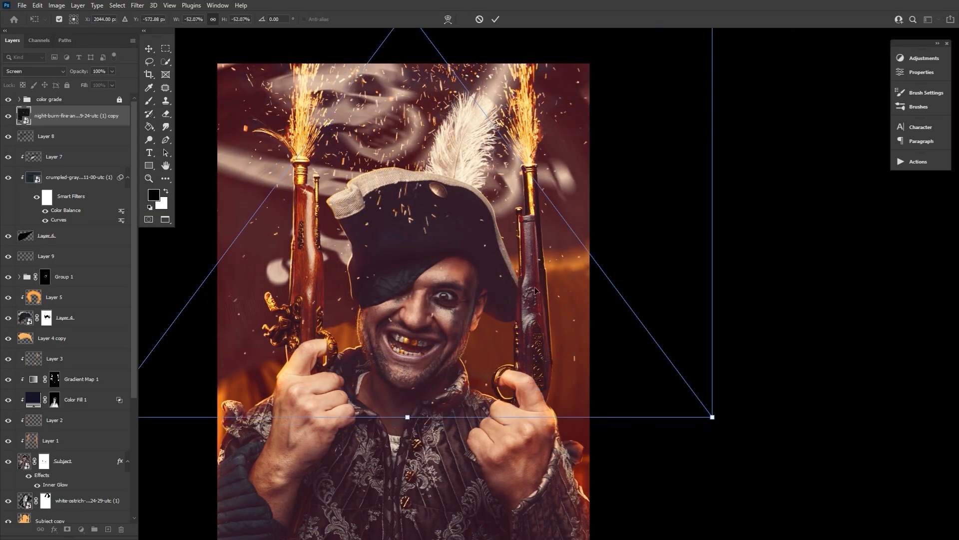
left_click(496, 19)
Apply a 15 px Field Blur to the night-burn-fire copy
left_click(138, 5)
mouse_move(198, 136)
left_click(283, 132)
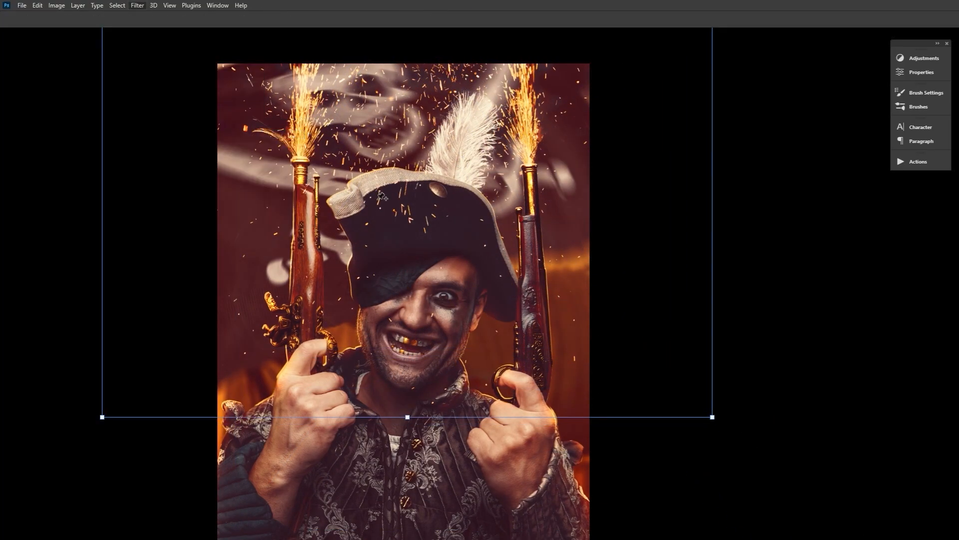
left_click(354, 19)
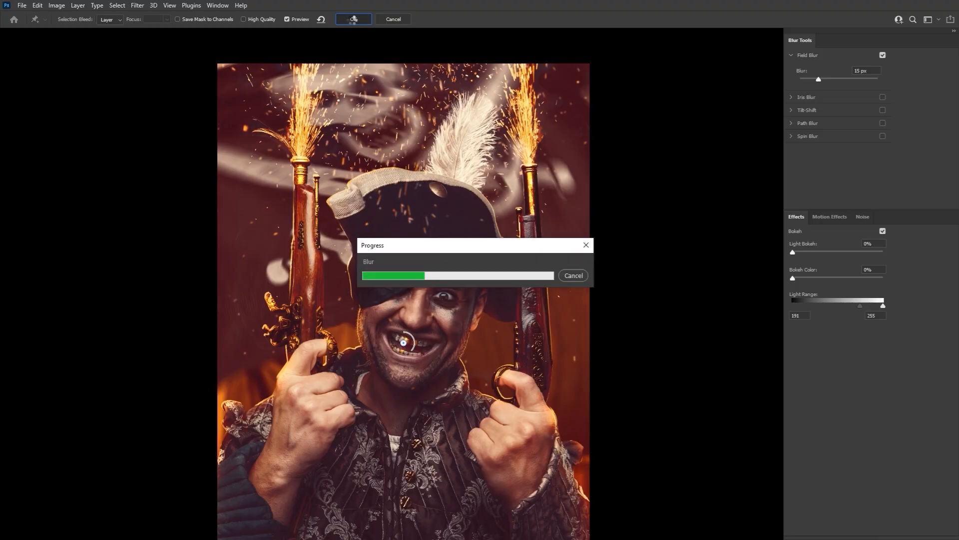
Duplicate the Flag layer from the Background group to just below the color grade group
key("z")
left_click(330, 290, "alt")
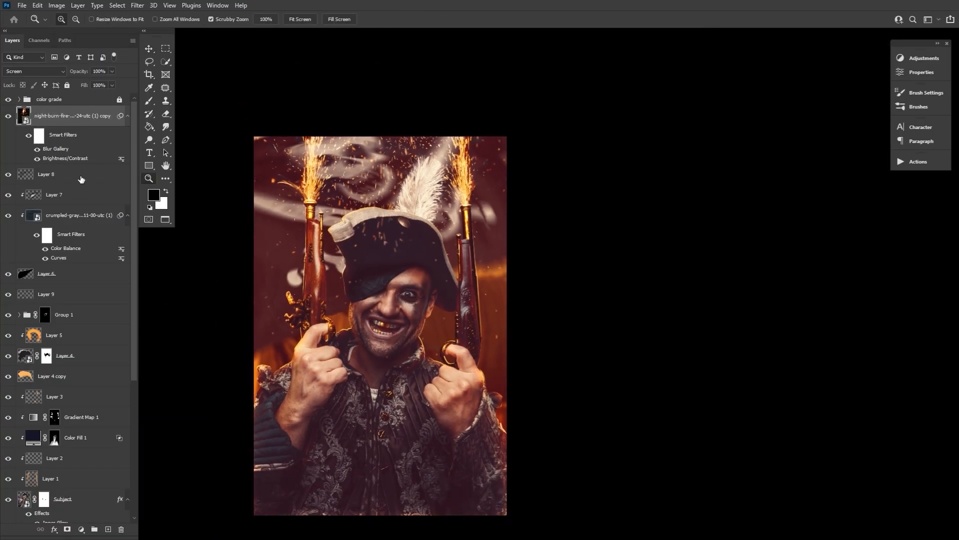
left_click_drag(134, 144, 132, 310)
left_click(19, 516)
left_click_drag(134, 439, 134, 509)
left_click_drag(95, 435, 82, 106)
Enlarge and rotate the flag copy over the picture's lower right corner, and rasterize the layer
key("v")
left_click_drag(389, 142, 490, 454)
key("ctrl+t")
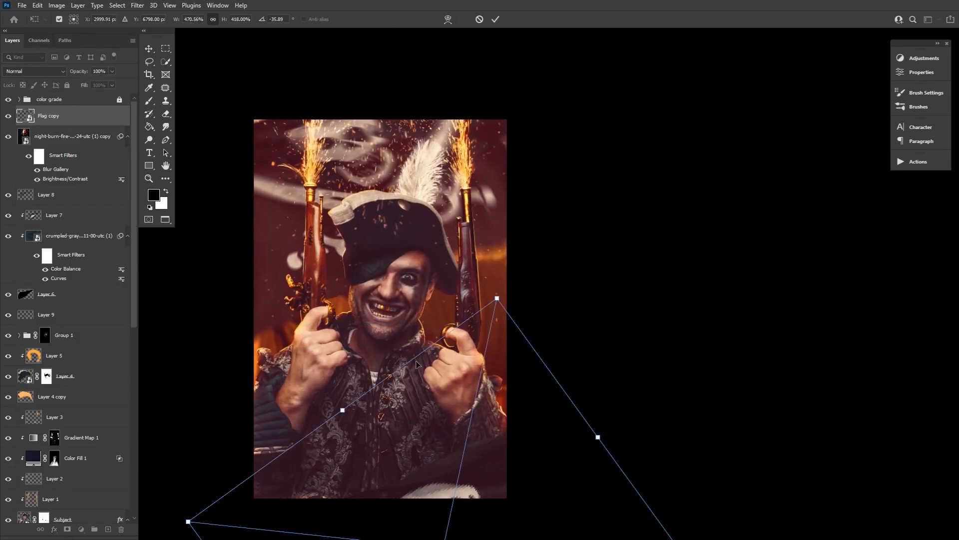
key("Return")
right_click(92, 118)
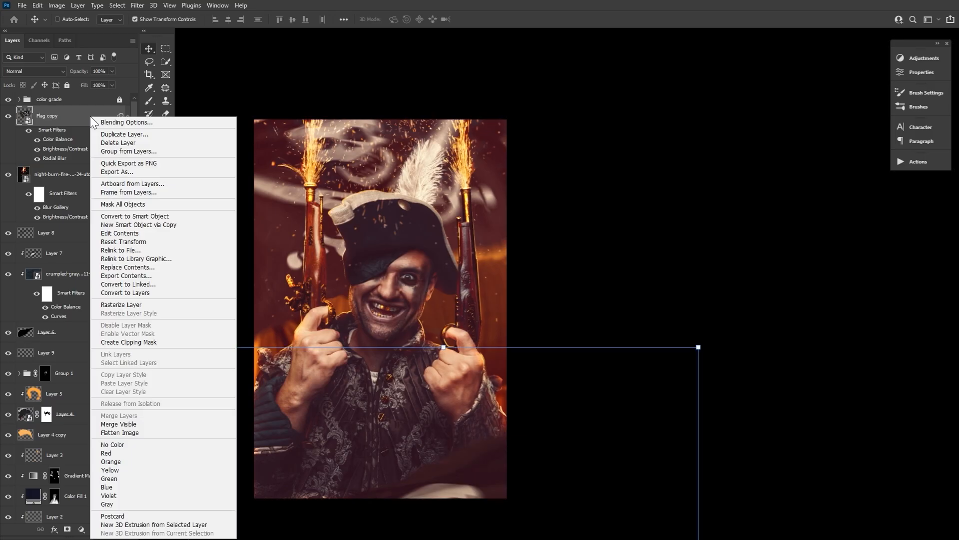
left_click(126, 305)
Scale the rasterized flag copy to about 112%, tilt it slightly and shift it across the lower right of the jacket
left_click_drag(698, 346, 756, 284)
left_click_drag(548, 365, 523, 414)
left_click_drag(749, 328, 638, 256)
left_click_drag(526, 428, 550, 449)
left_click_drag(600, 265, 721, 319)
left_click_drag(536, 518, 500, 485)
left_click_drag(492, 300, 478, 299)
left_click_drag(461, 425, 477, 429)
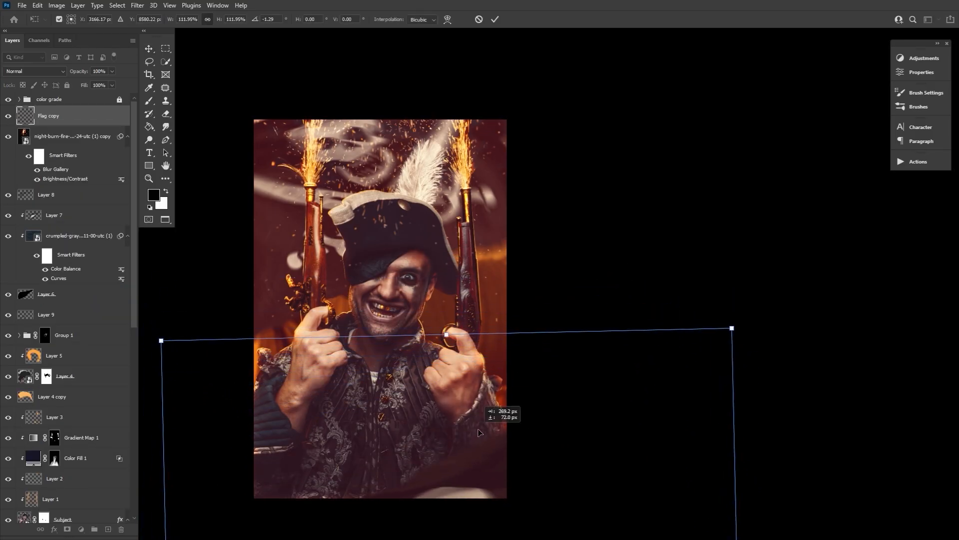